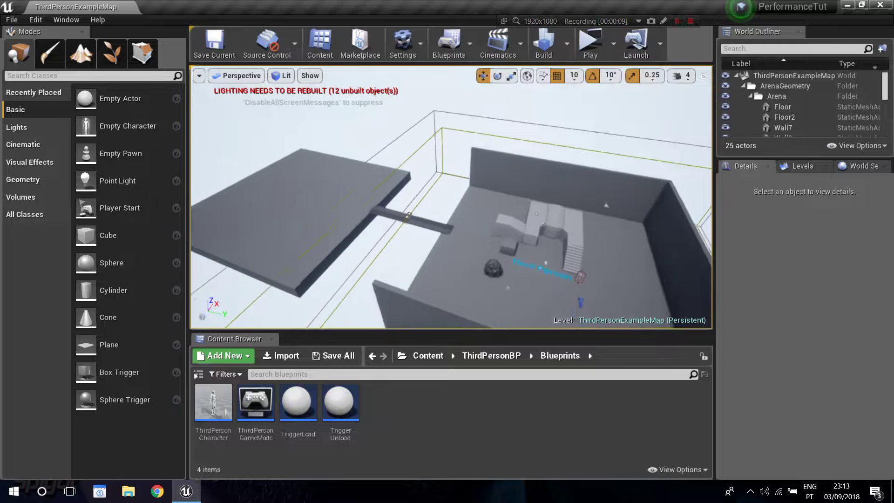
- Create a new level from the Default template
right_drag(379, 273, 385, 273)
key(w)
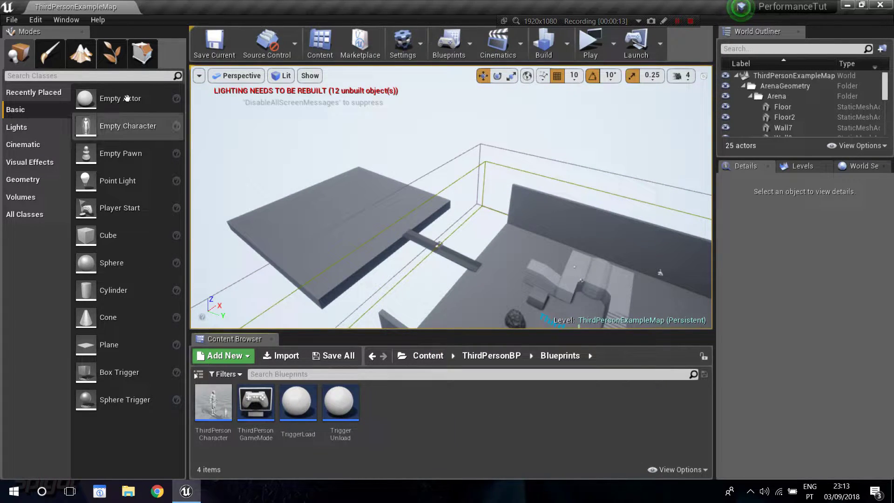
click(12, 20)
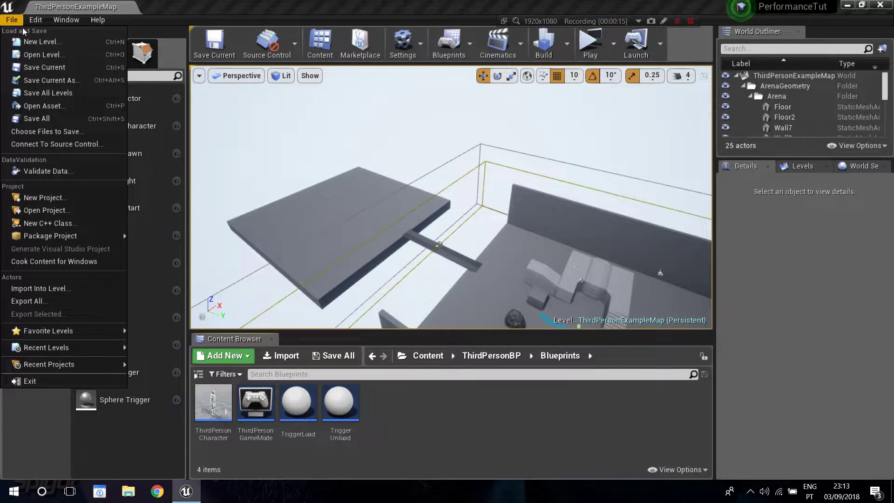
click(32, 40)
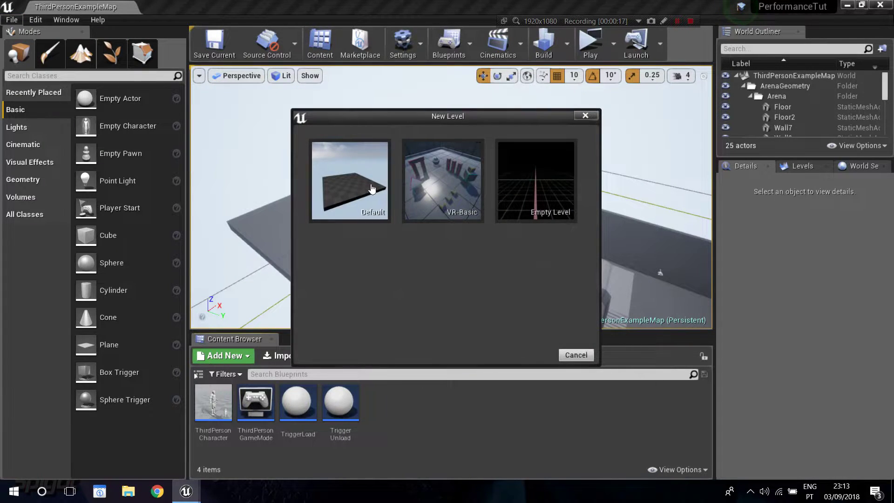
click(365, 200)
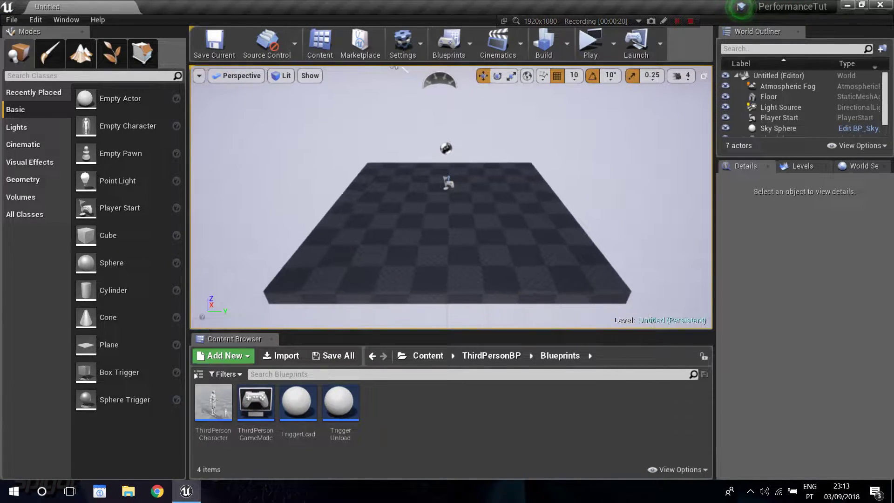
- Delete the checkered floor and the player start from the new level
click(447, 248)
key(Delete)
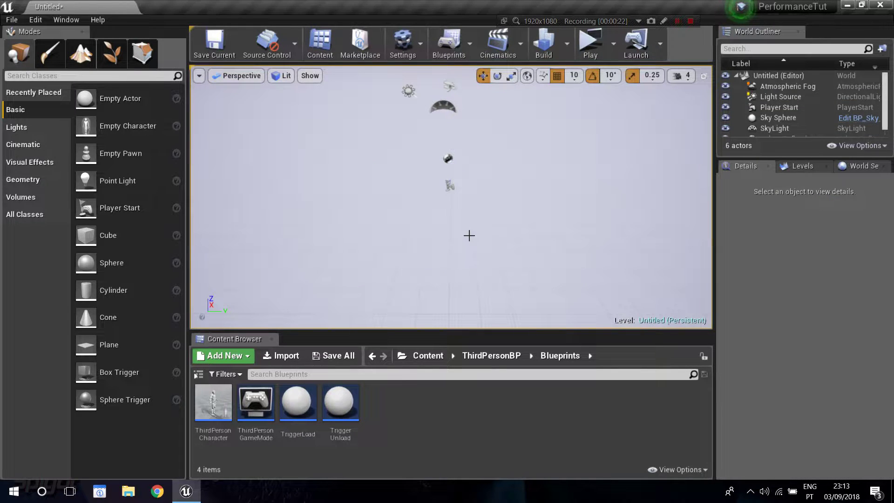
click(449, 186)
key(Delete)
right_drag(465, 195, 445, 247)
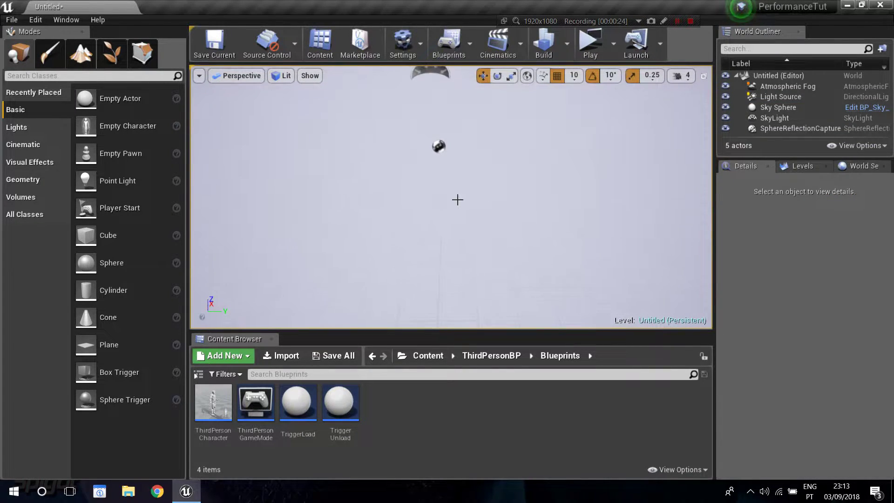
- Start a new landscape without a material and set its section size to 127×127 Quads
click(71, 51)
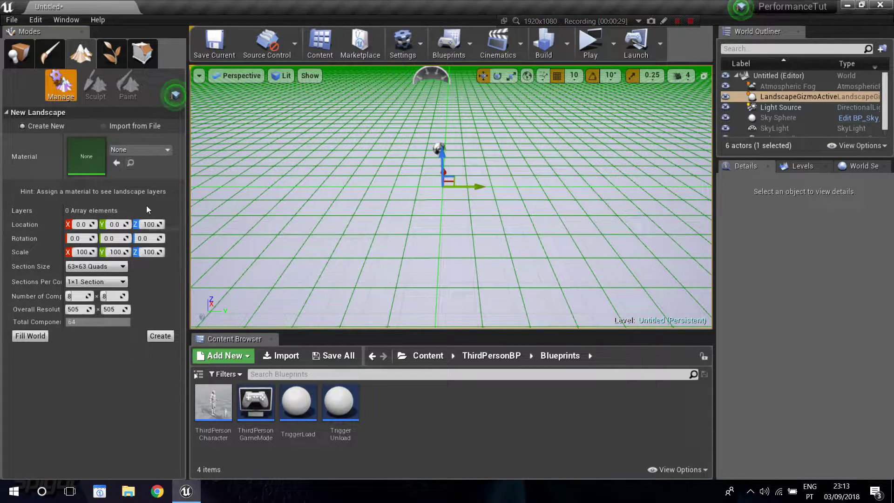
click(137, 150)
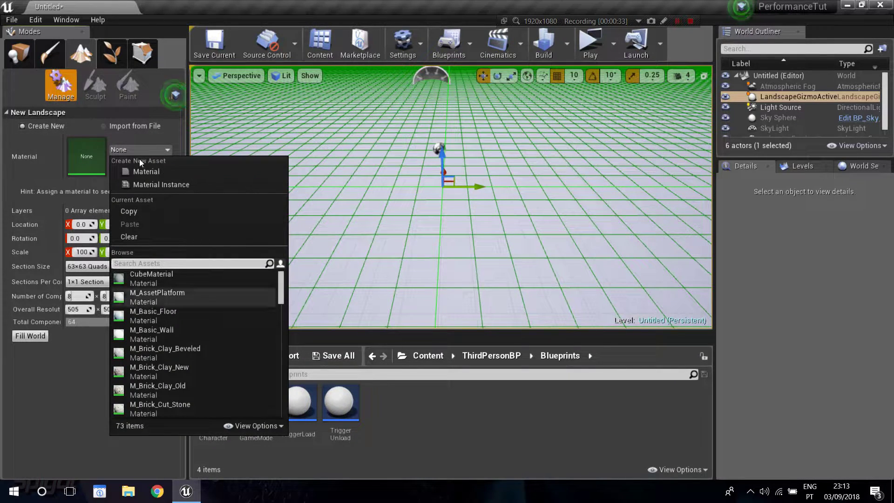
click(141, 111)
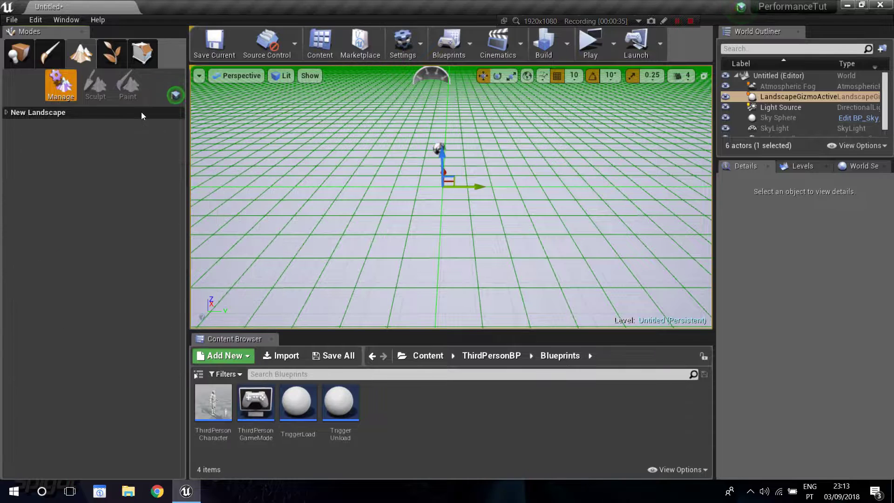
click(32, 116)
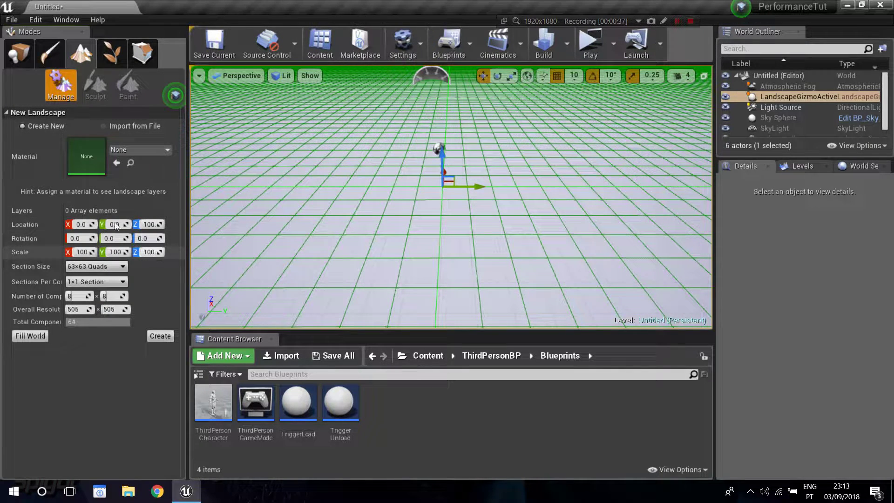
drag(64, 267, 90, 266)
click(105, 266)
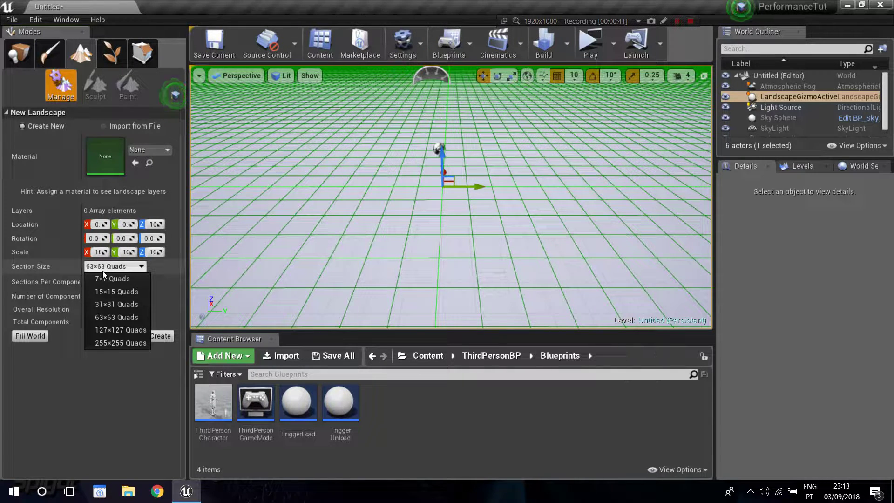
click(126, 328)
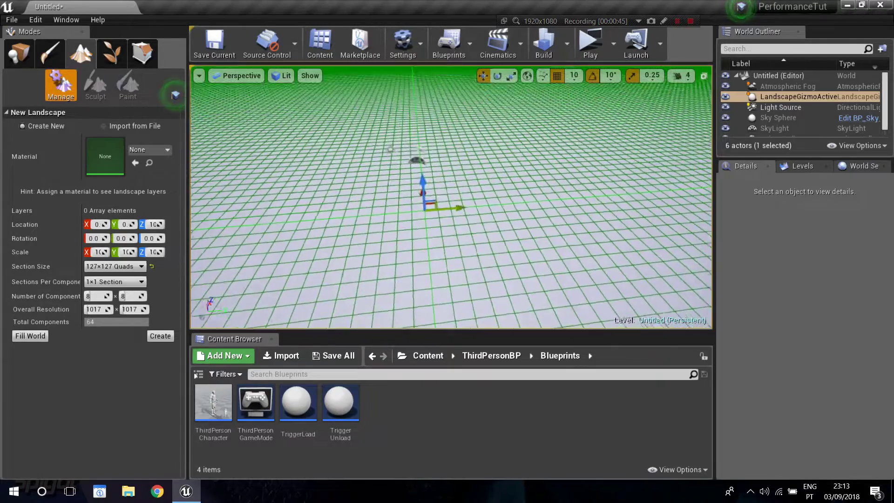
- Raise the viewport camera speed to 8 and create the landscape with 8 × 8 components
click(681, 75)
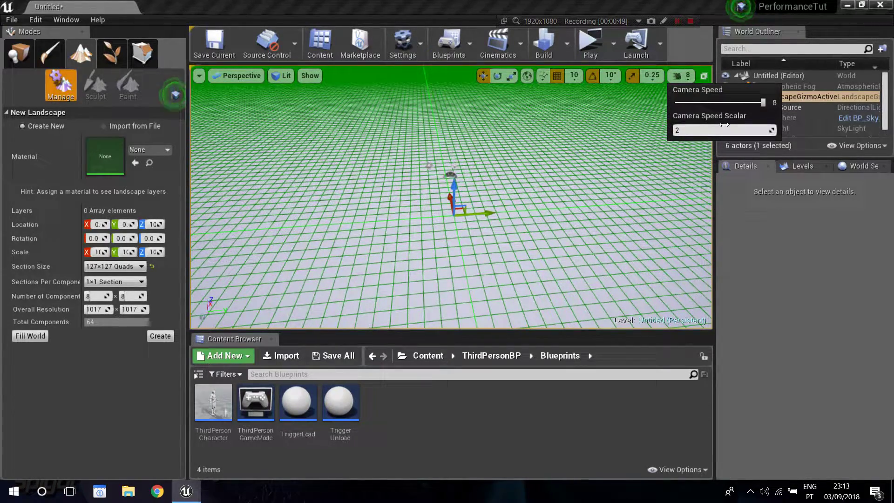
key(s)
right_drag(542, 184, 549, 219)
key(s)
key(w)
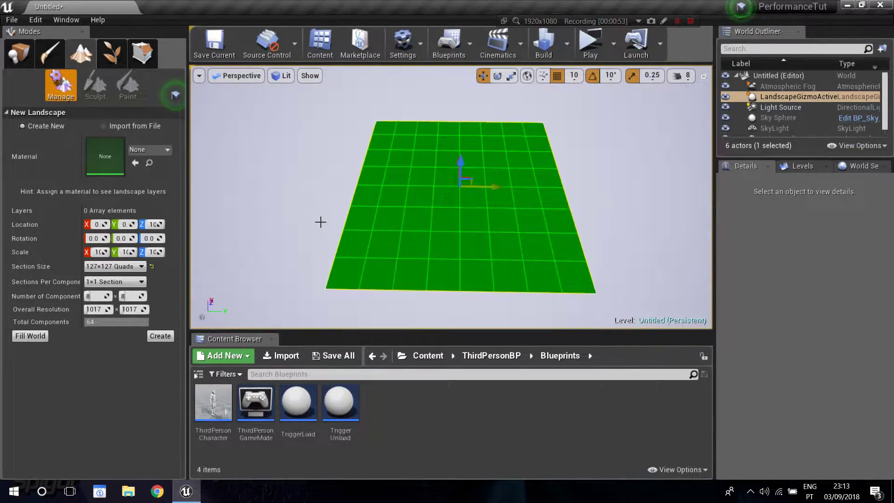
click(161, 336)
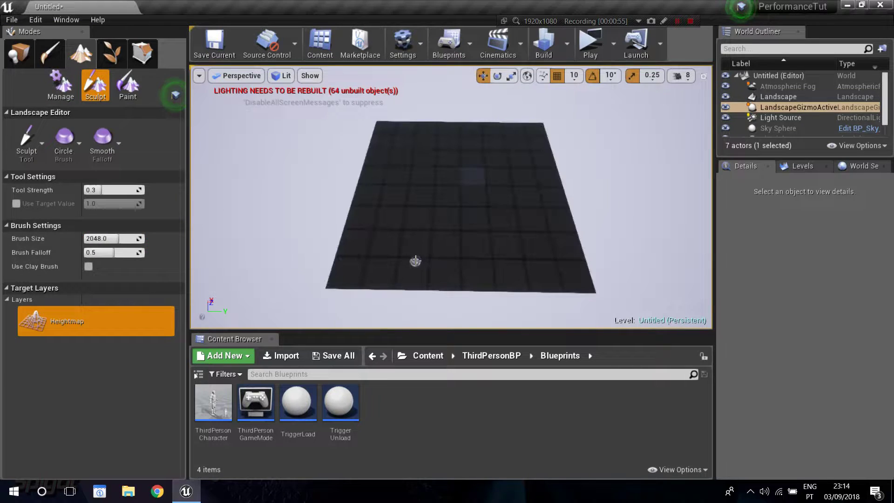
scroll(465, 214, up, 5)
key(w)
key(s)
right_drag(466, 214, 445, 229)
key(w)
key(s)
scroll(446, 229, up, 1)
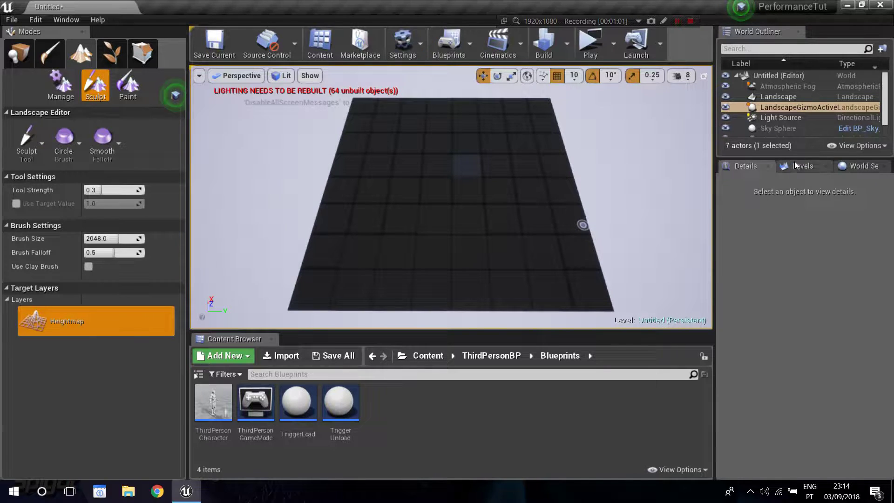
- Close the Levels window and reopen it alongside the object details and world settings
click(796, 166)
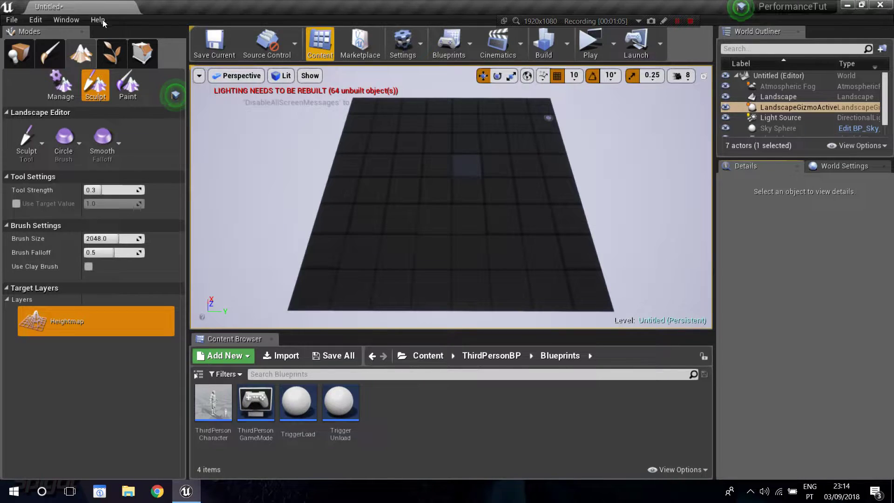
click(68, 22)
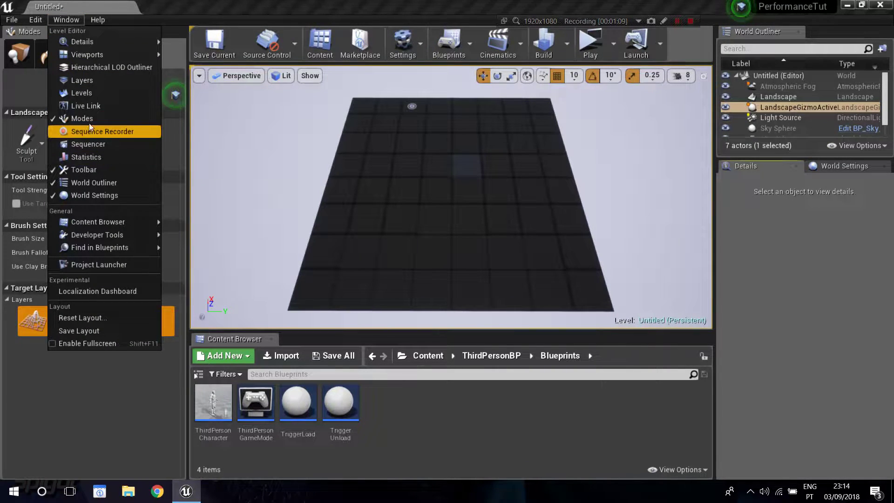
click(86, 94)
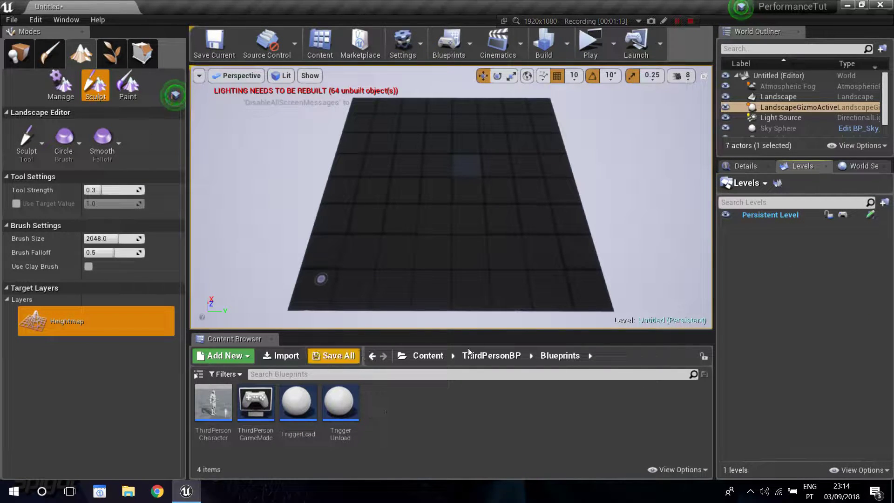
- Examine the Persistent Level entry, its landscape and the commands available for that level
click(766, 216)
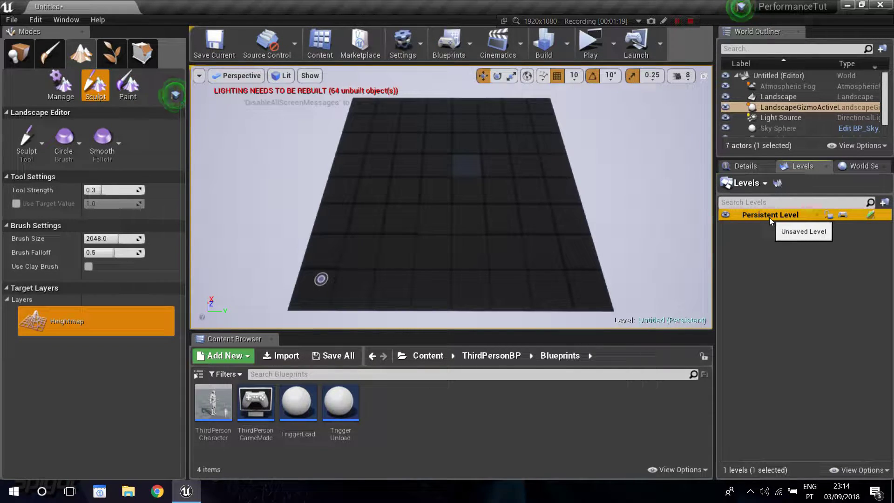
right_drag(608, 218, 631, 233)
key(w)
key(s)
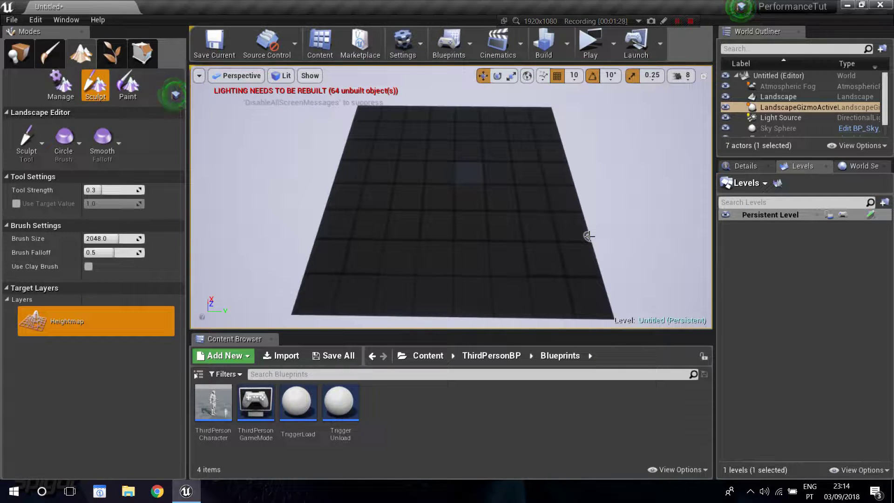
click(790, 250)
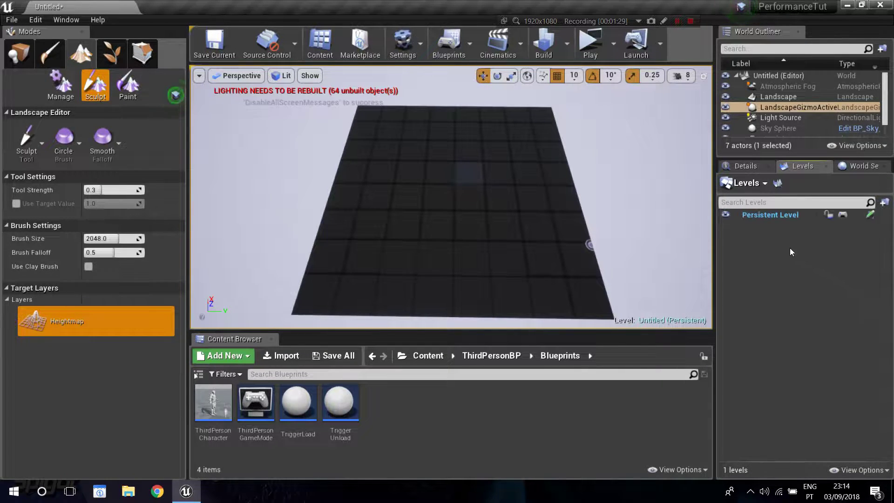
click(763, 218)
mouse_move(517, 207)
right_down()
mouse_move(470, 207)
mouse_move(540, 208)
mouse_move(516, 206)
right_up()
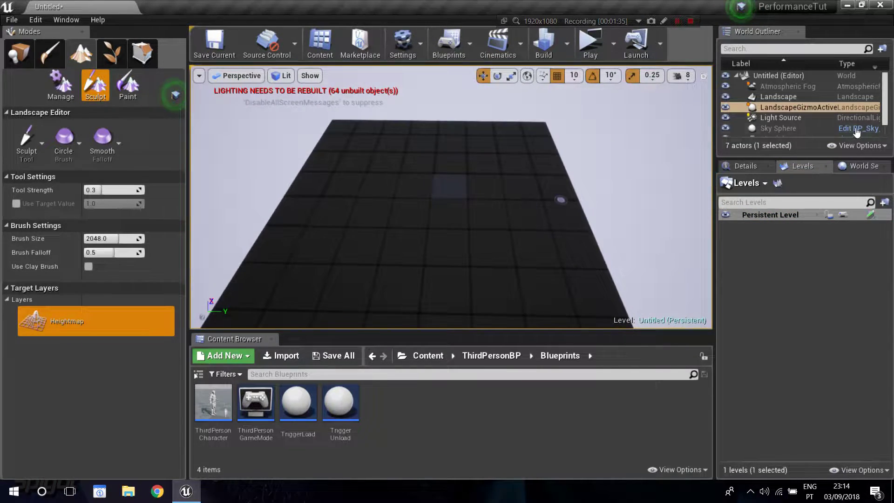
click(776, 216)
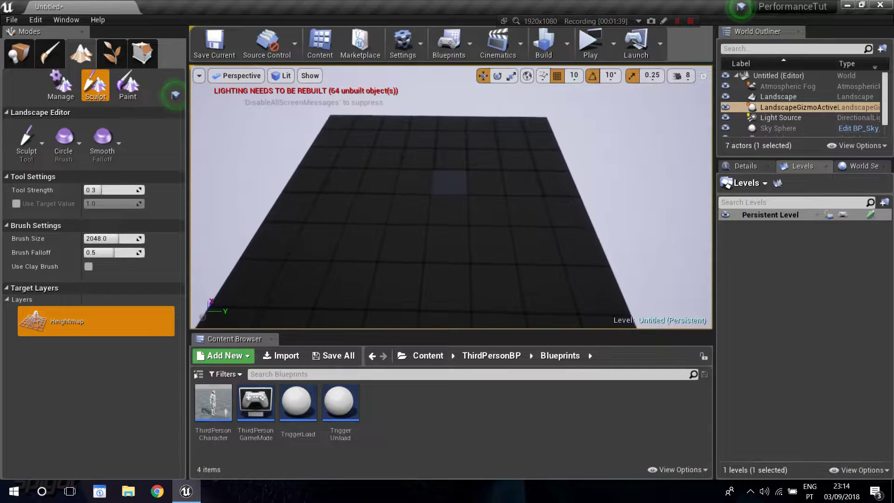
right_click(760, 218)
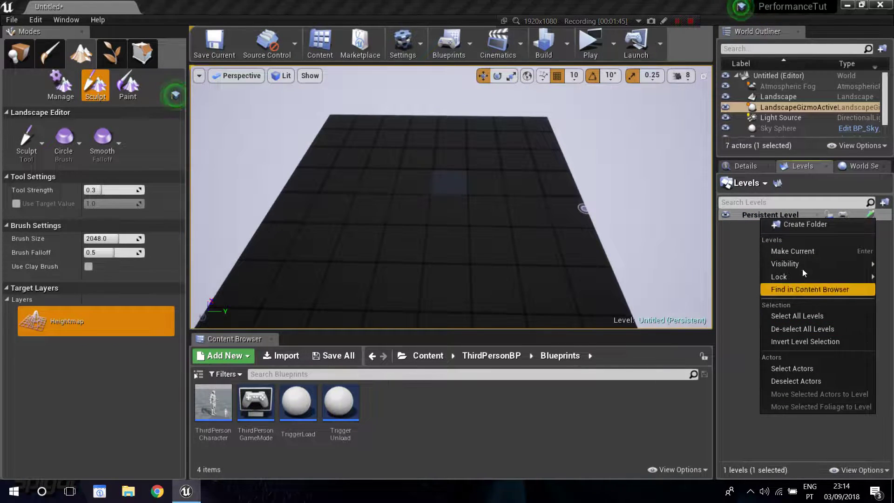
click(728, 256)
- Create a new sublevel, saving it as NewMap1 in a new SubLevels folder under ThirdPersonBP/Maps
click(754, 184)
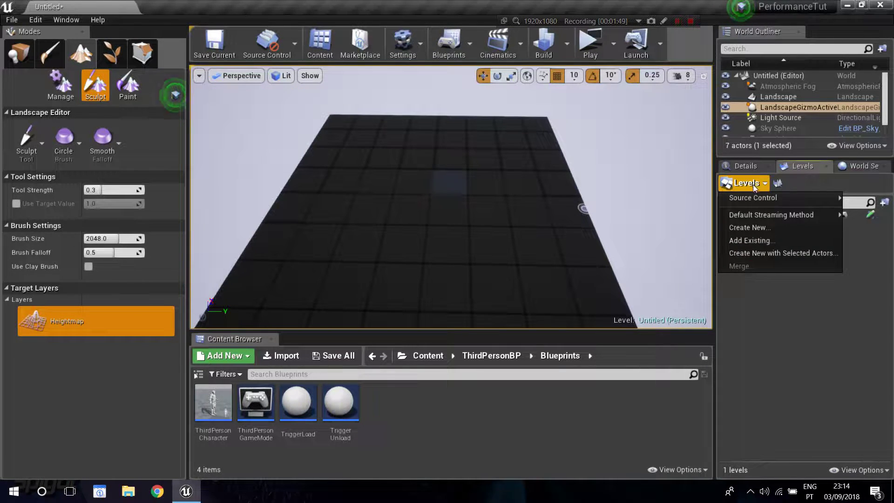
click(755, 228)
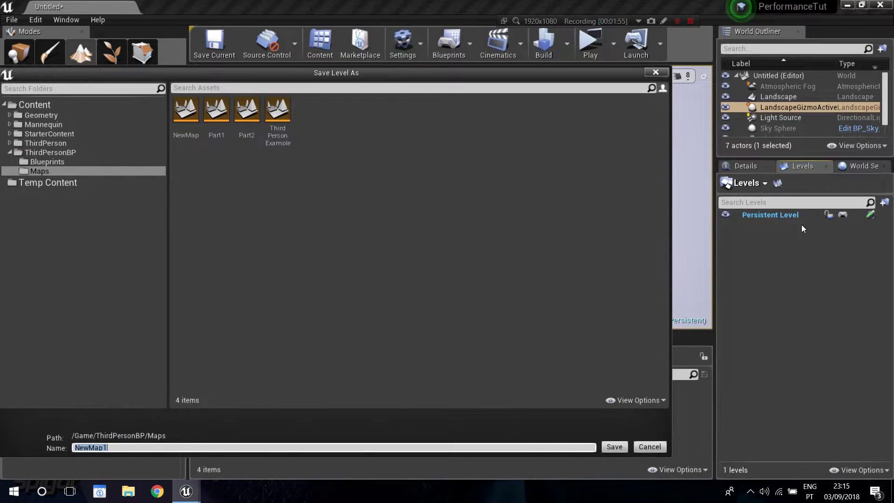
drag(373, 73, 491, 83)
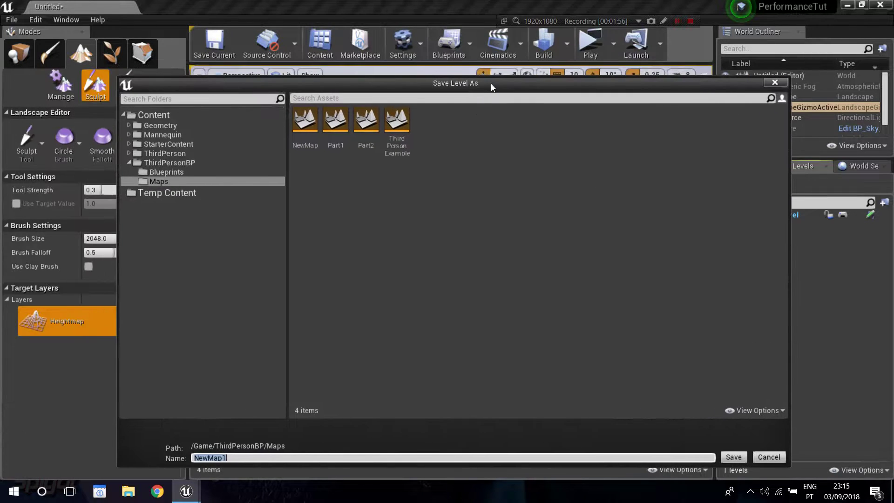
right_click(441, 141)
click(493, 158)
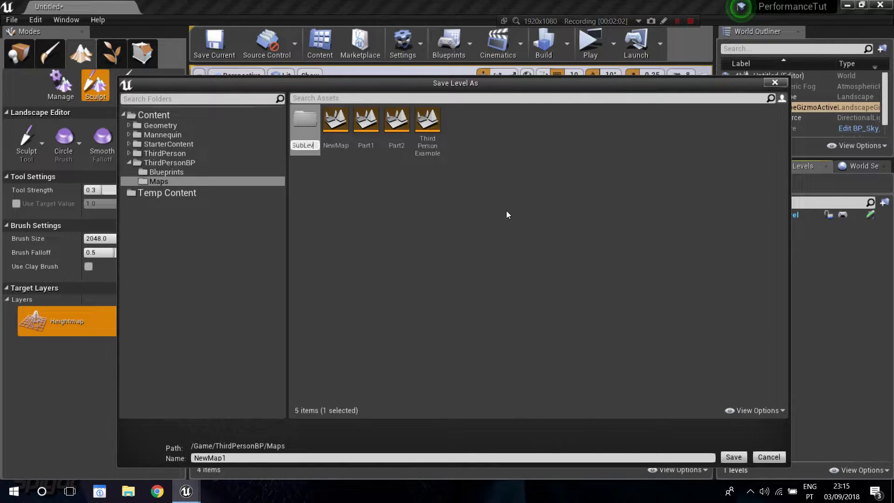
key(Return)
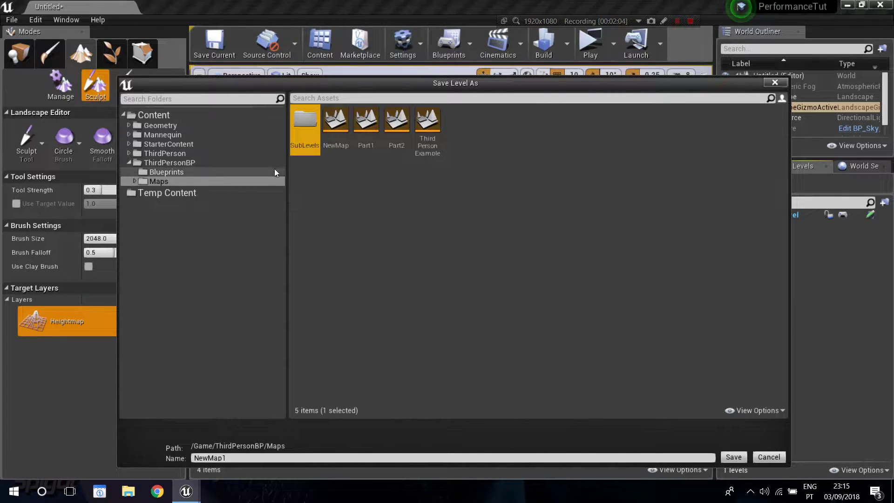
double_click(309, 132)
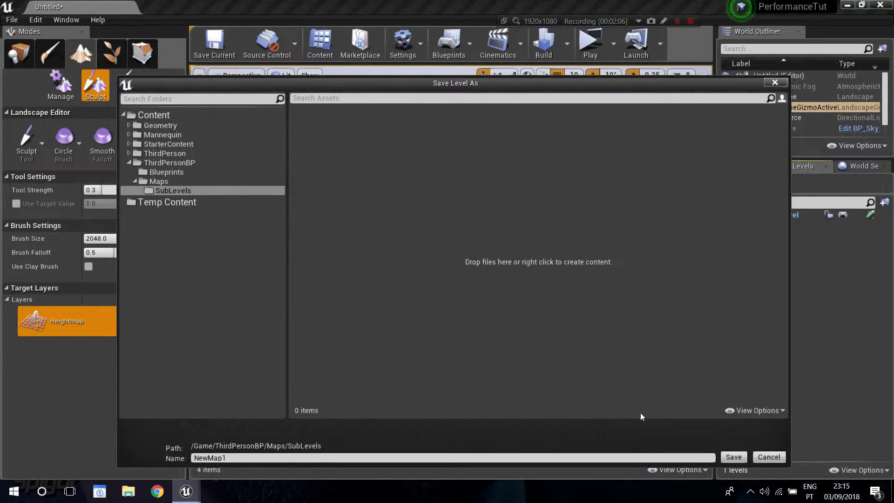
click(733, 457)
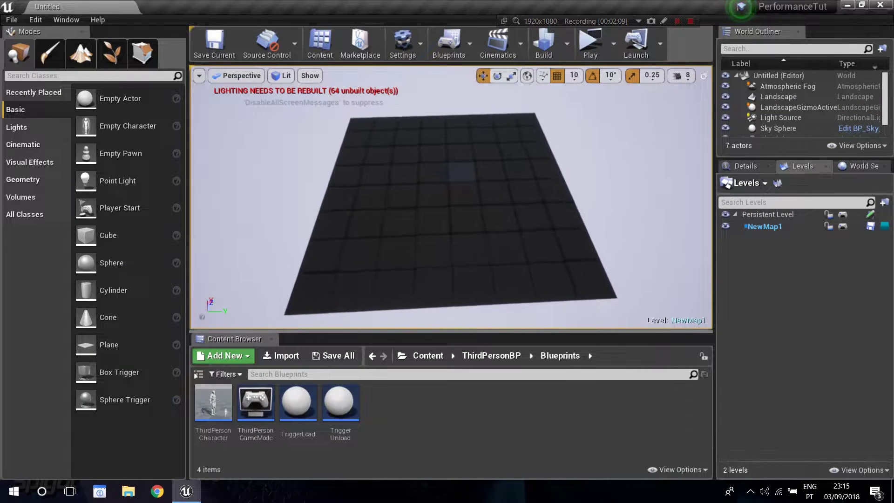
scroll(449, 264, up, 3)
click(735, 215)
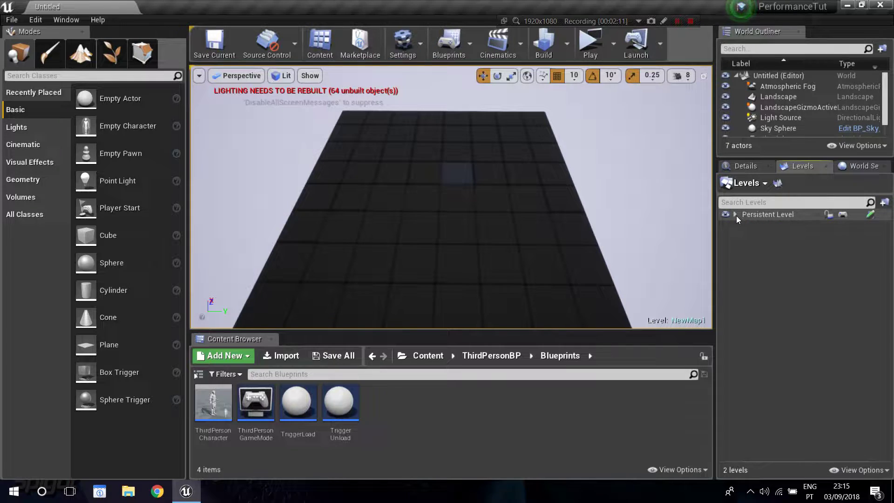
drag(557, 207, 557, 225)
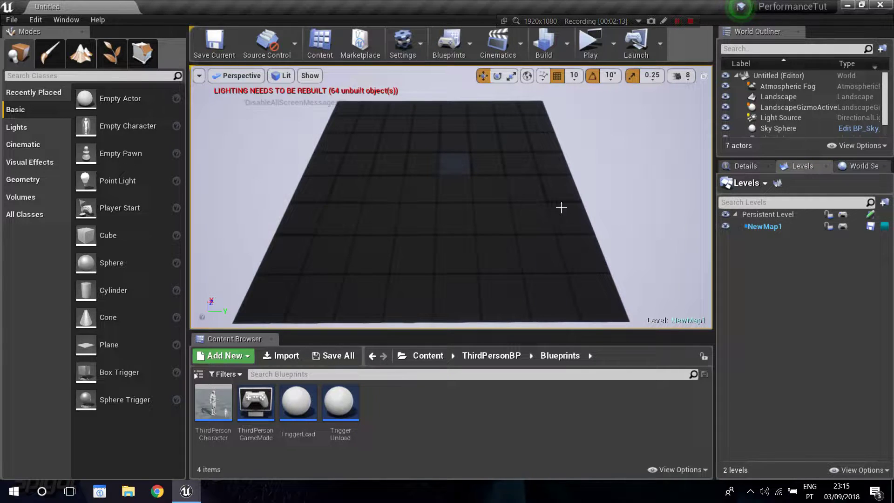
right_drag(557, 207, 554, 222)
drag(554, 242, 554, 201)
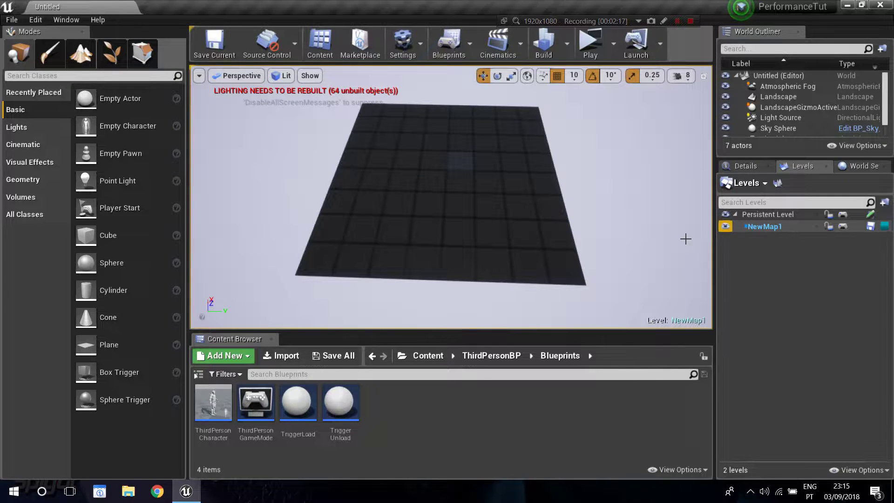
- Move the Landscape actor from the persistent level into the NewMap1 sublevel, accepting the copy of its components
click(783, 97)
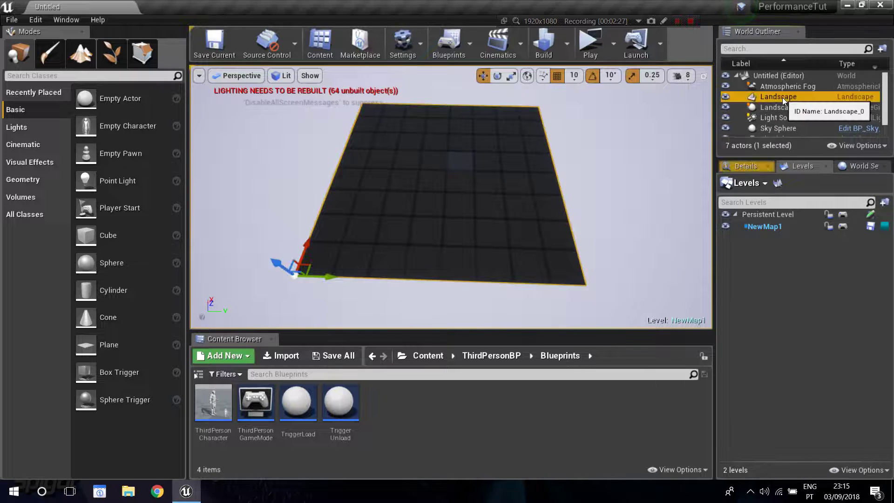
right_click(765, 227)
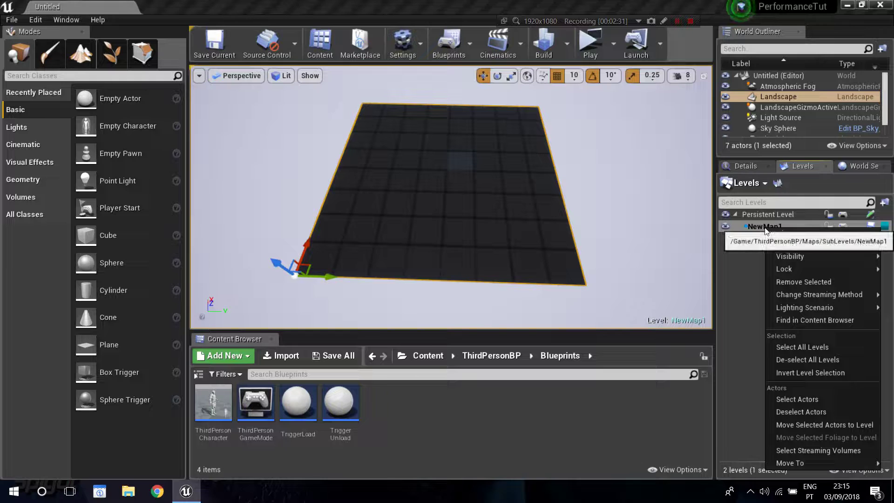
click(828, 425)
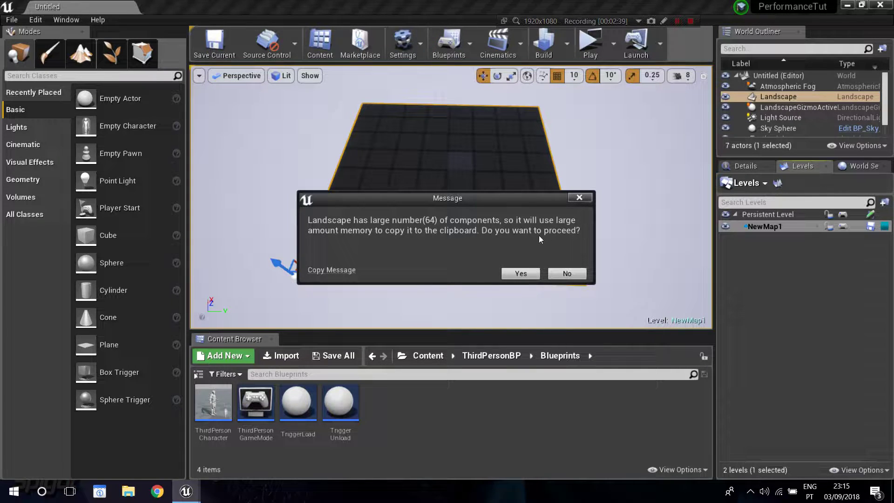
click(520, 273)
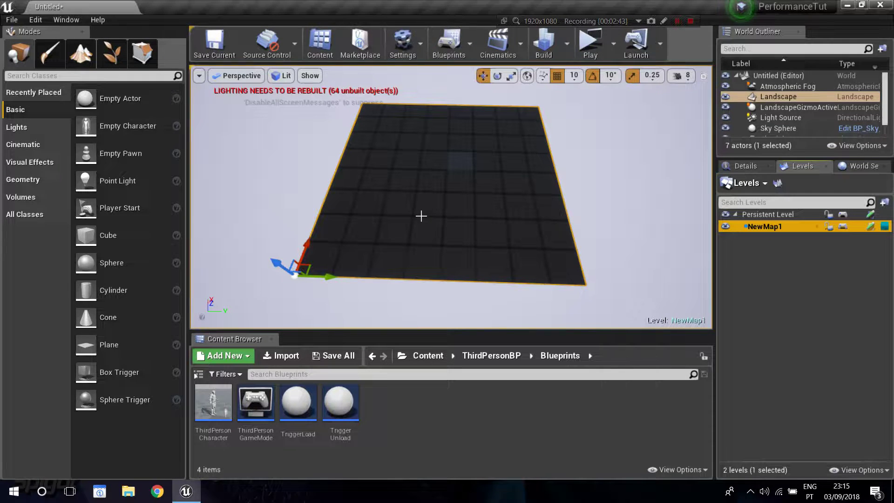
right_drag(521, 274, 528, 274)
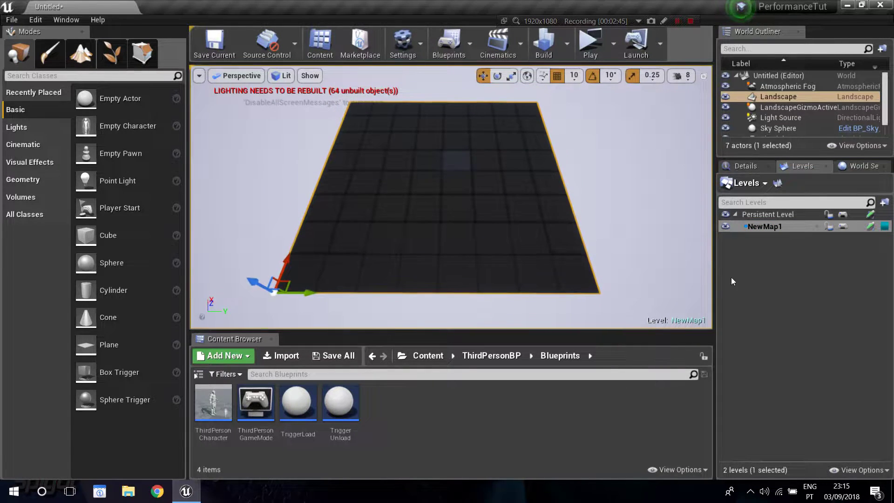
- Hide the NewMap1 sublevel and show it again to check that it holds the landscape
click(763, 227)
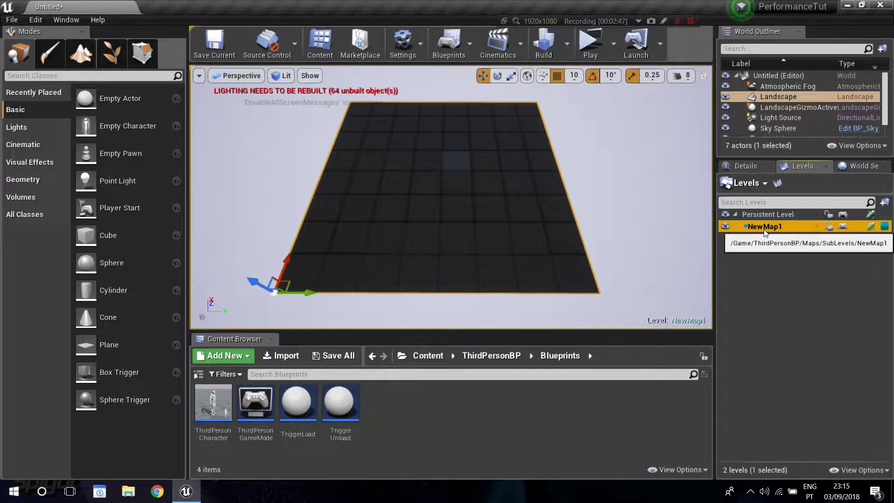
click(726, 227)
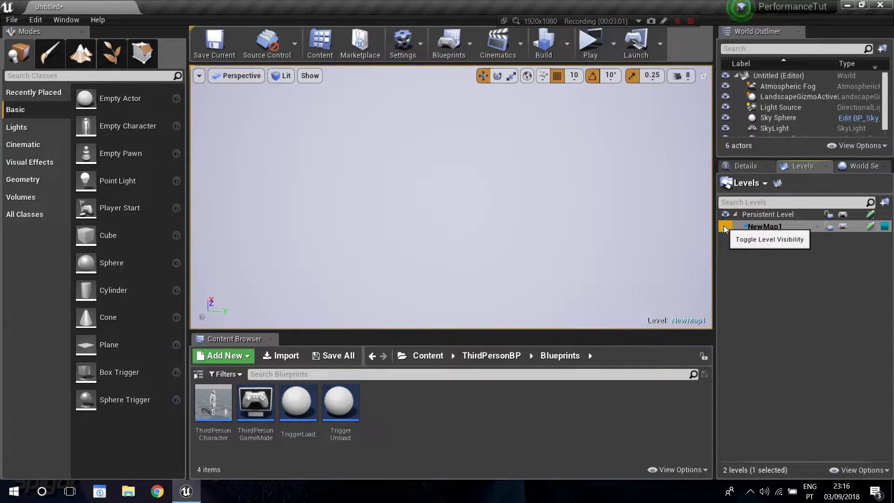
click(725, 226)
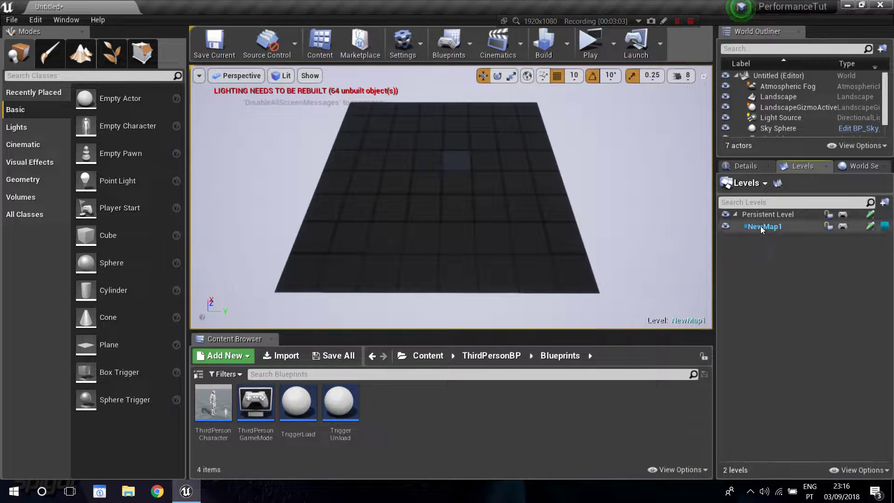
mouse_move(564, 222)
right_down()
mouse_move(564, 205)
mouse_move(563, 233)
mouse_move(564, 203)
mouse_move(563, 214)
right_up()
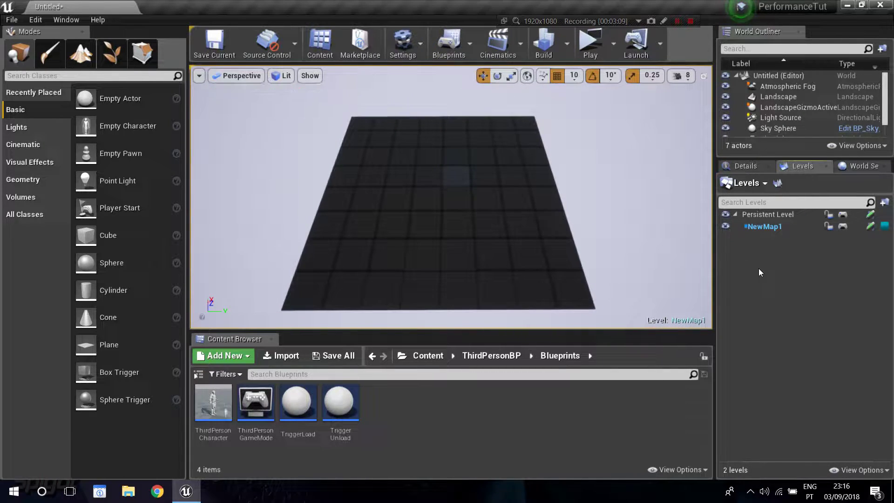
- Widen the property names in the world settings and try to enable World Composition for the unsaved level
click(764, 228)
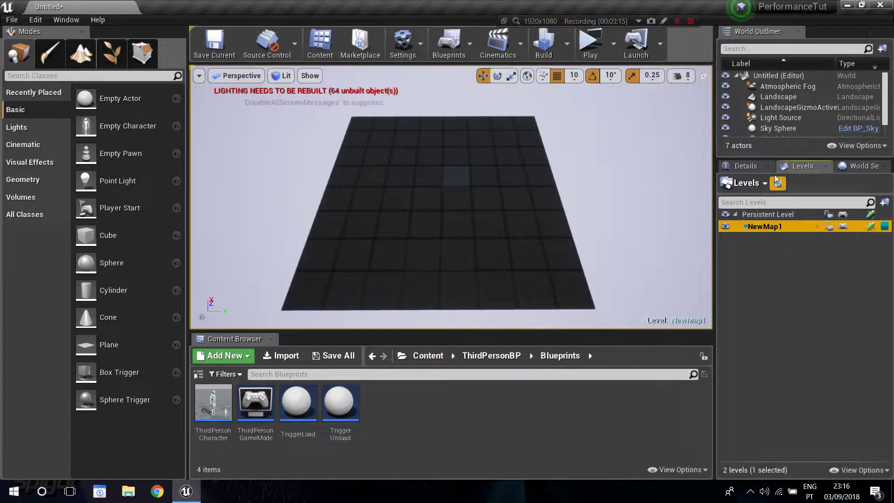
click(864, 167)
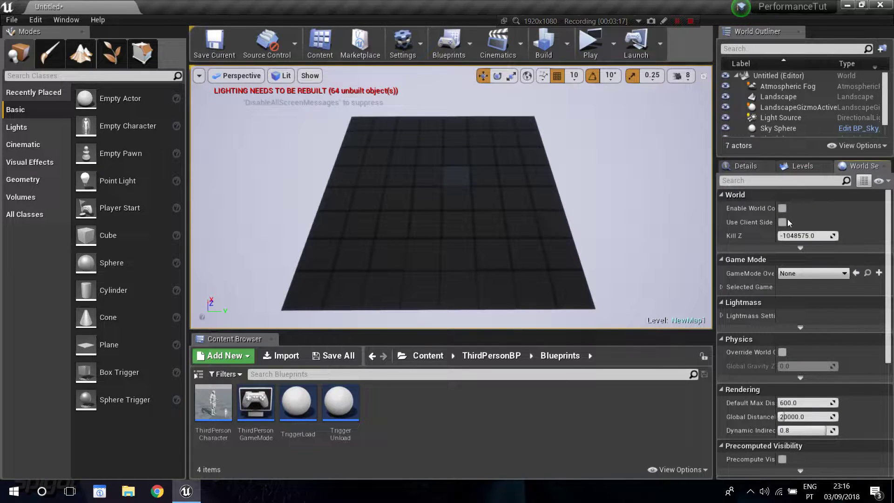
drag(776, 223, 829, 223)
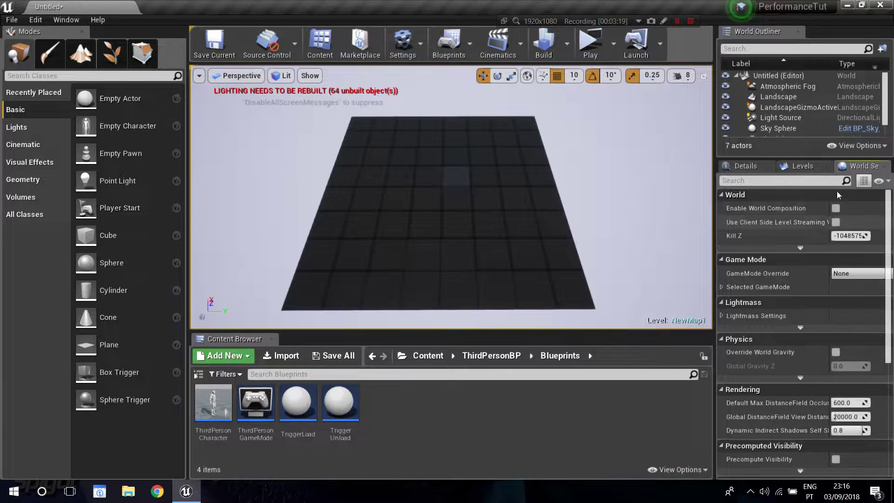
click(66, 19)
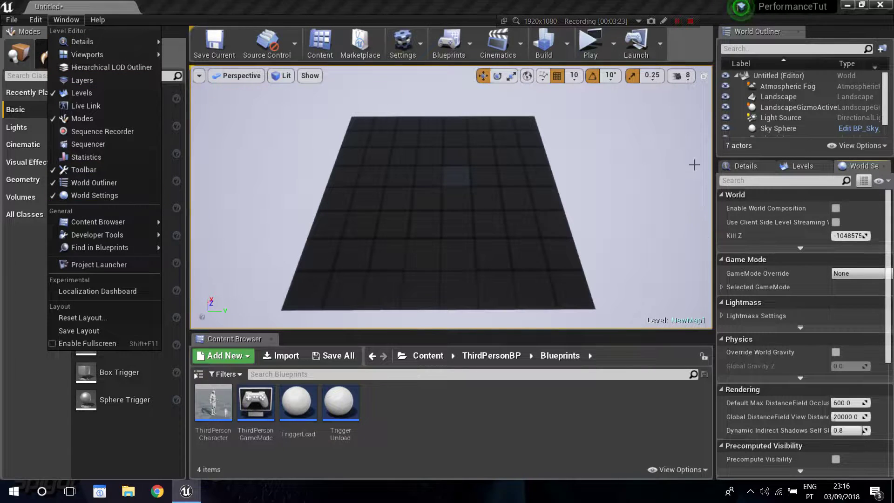
mouse_move(755, 212)
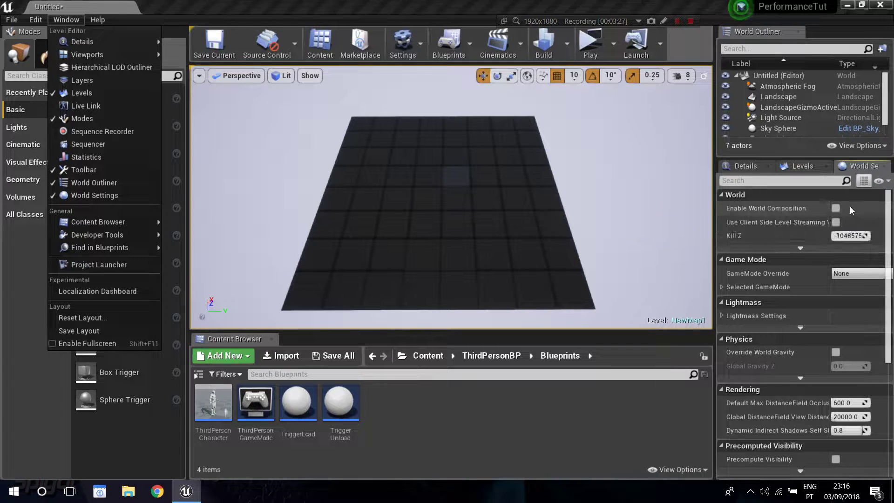
click(834, 208)
click(834, 209)
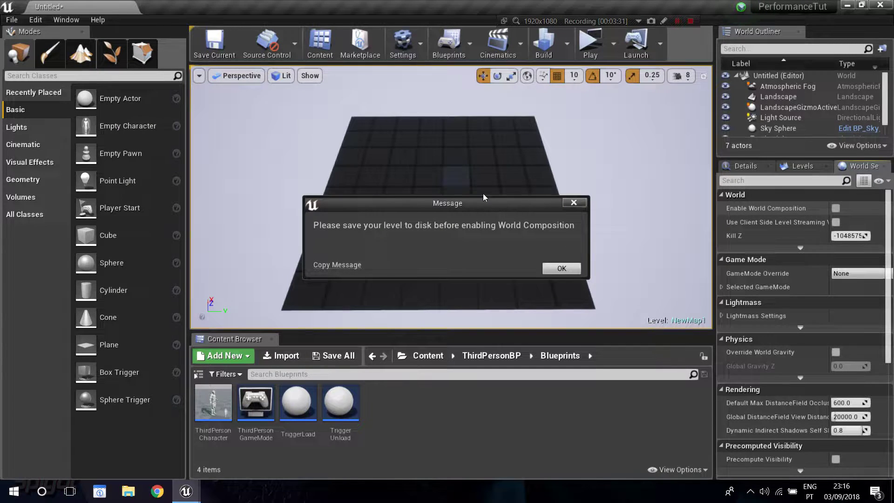
drag(487, 199, 470, 177)
click(548, 247)
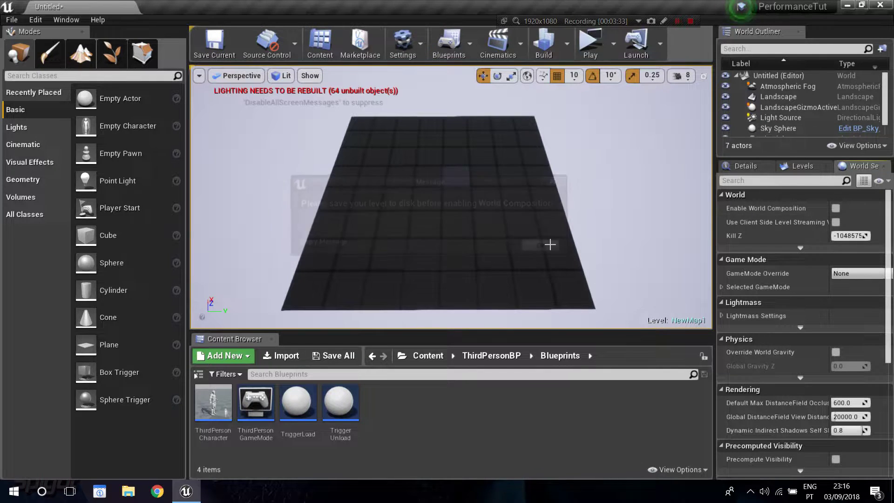
- Make the Persistent Level current and save it as NewMap in ThirdPersonBP/Maps, replacing the existing map
click(803, 166)
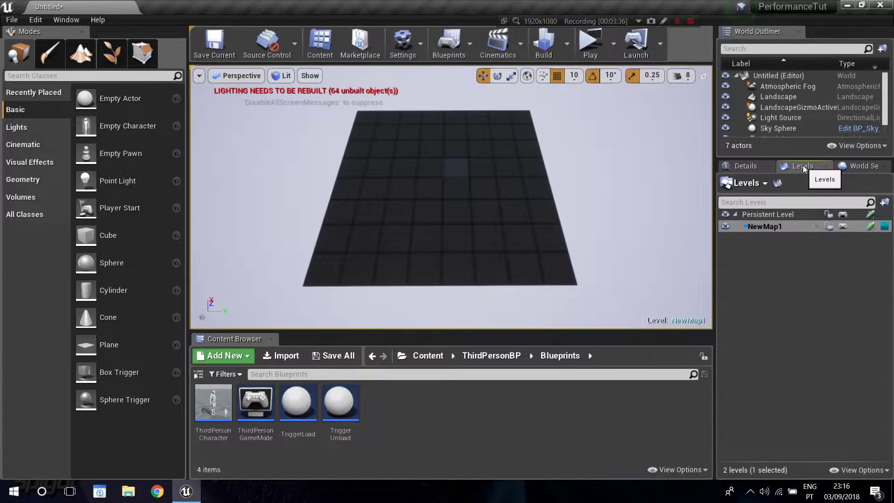
double_click(772, 214)
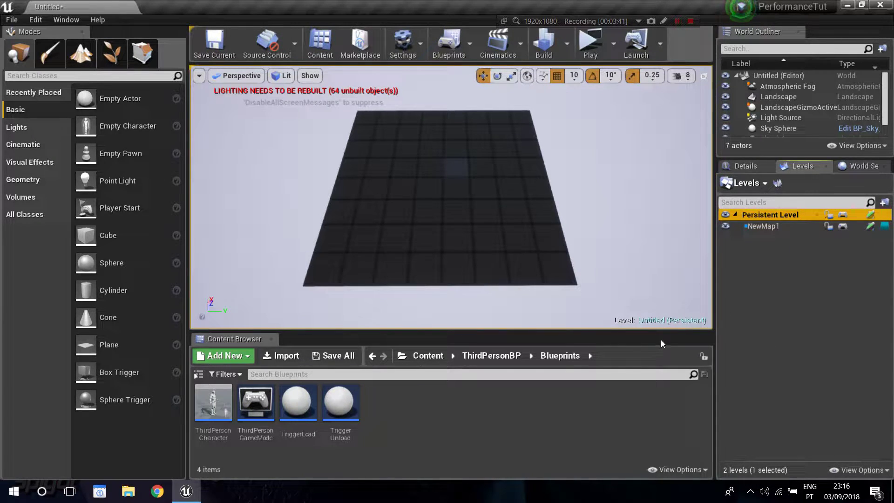
click(216, 49)
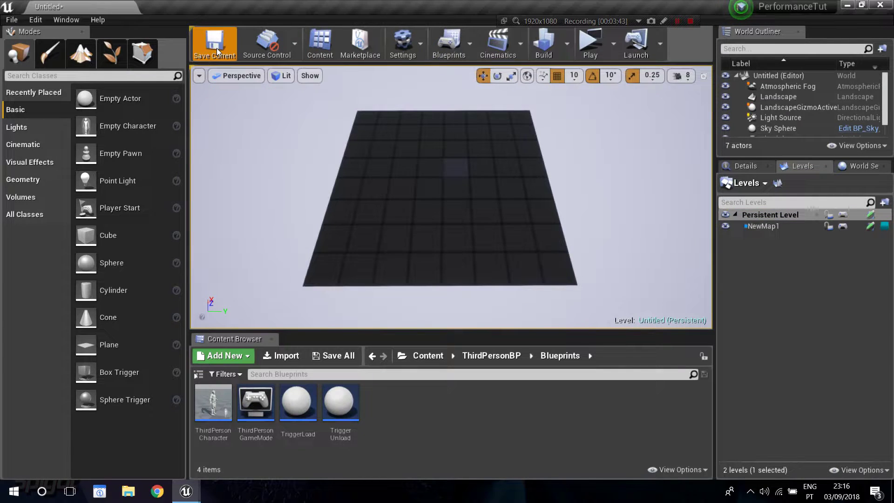
click(154, 147)
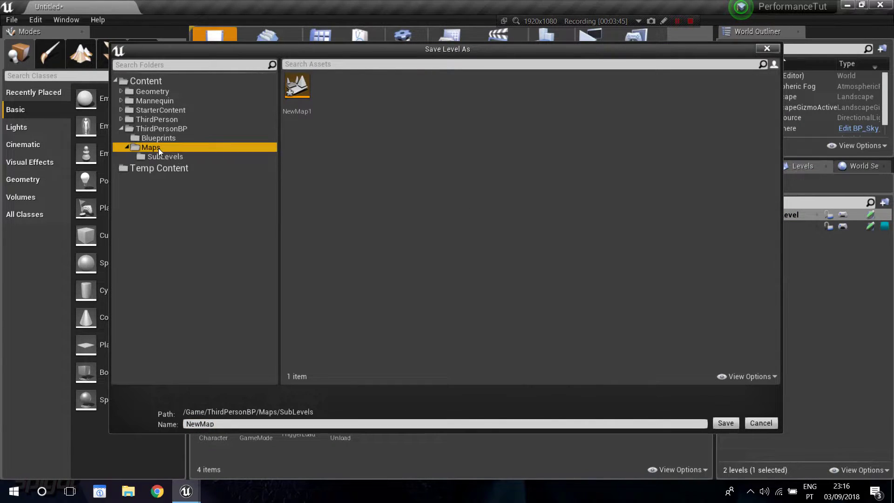
click(725, 423)
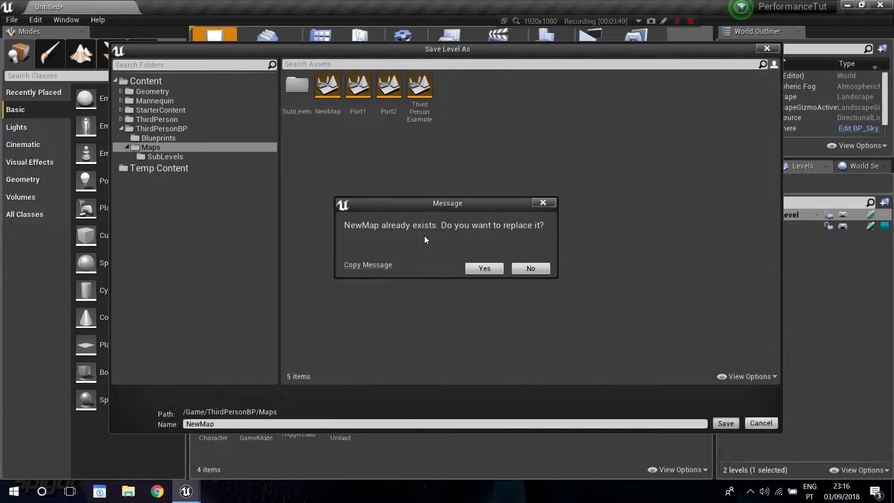
click(485, 269)
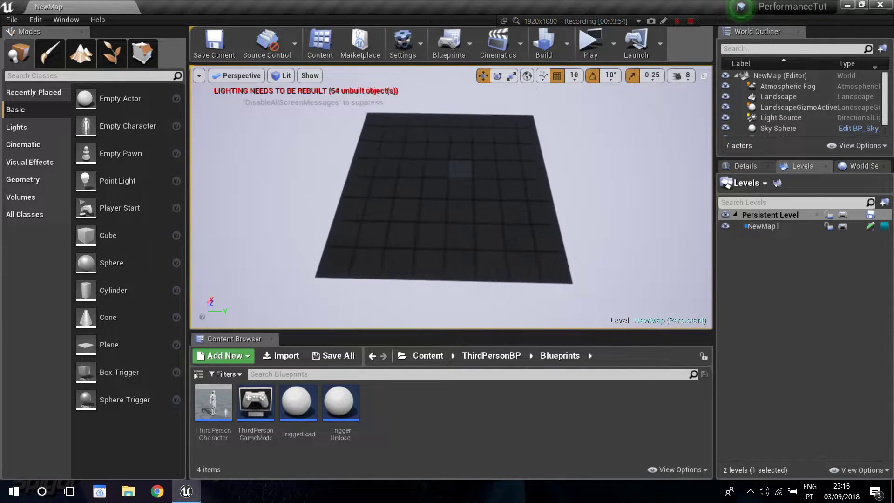
- Try to enable World Composition for the saved NewMap level and dismiss the message
scroll(450, 197, up, 1)
click(853, 166)
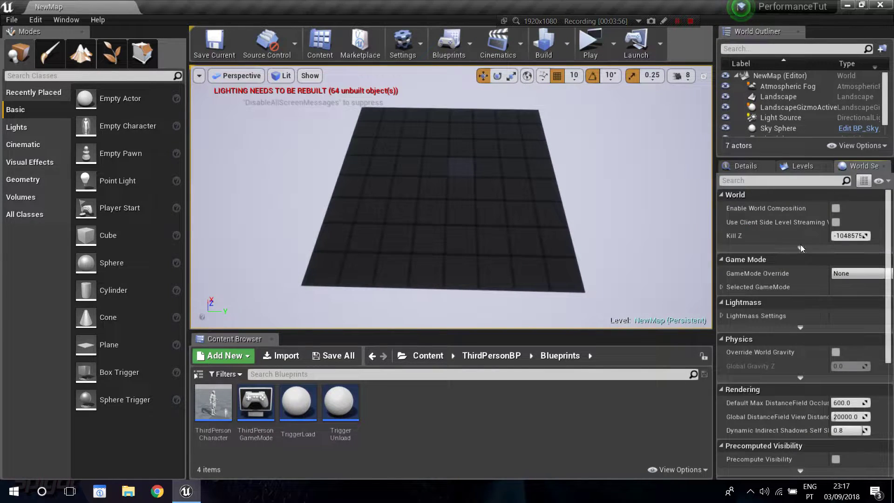
click(836, 209)
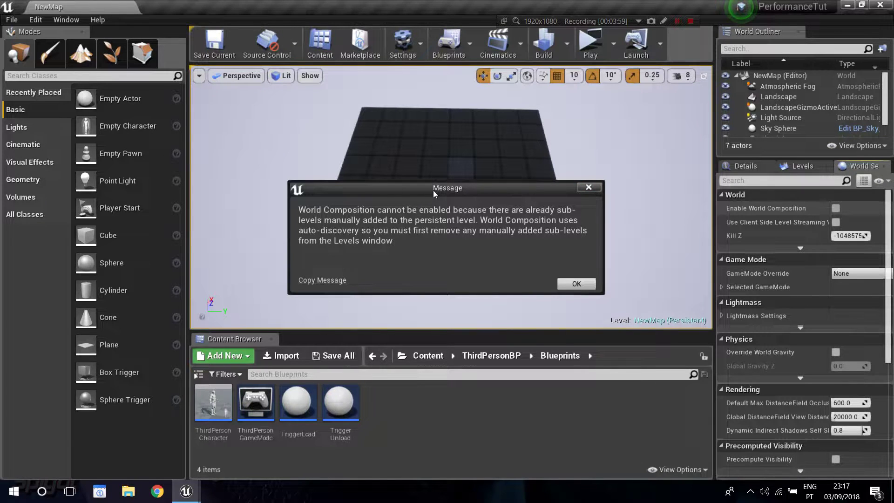
drag(435, 190, 443, 186)
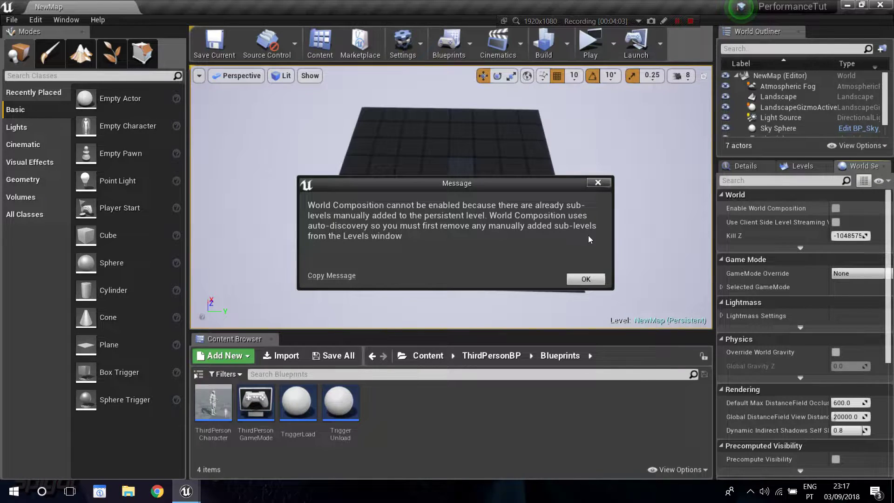
mouse_move(462, 184)
mouse_down()
mouse_move(449, 191)
mouse_move(456, 193)
mouse_up()
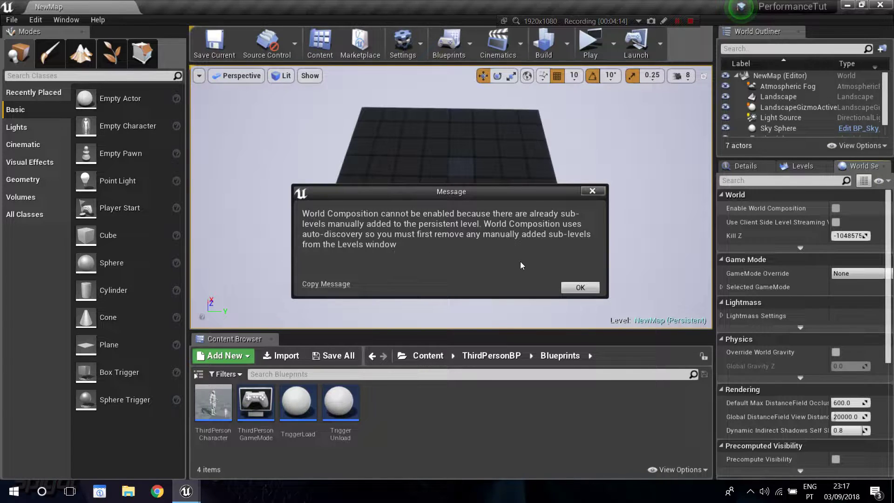
click(588, 287)
- Remove the NewMap1 sublevel from the persistent level
click(795, 169)
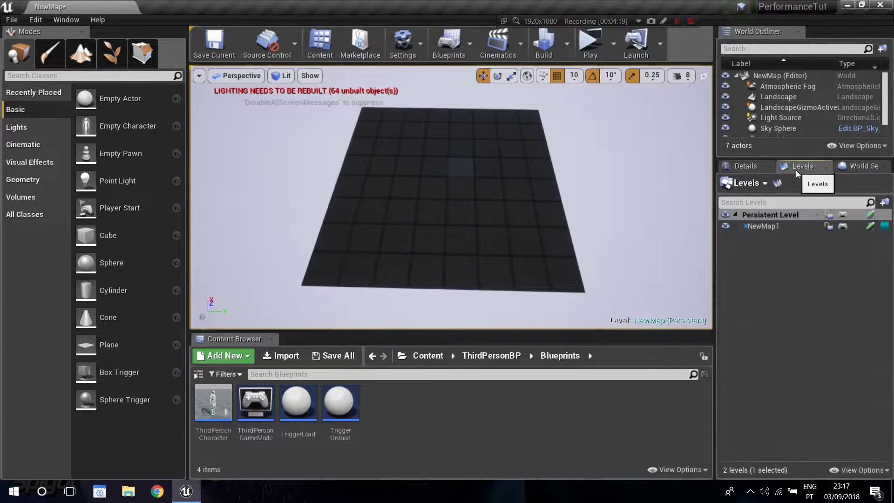
click(762, 226)
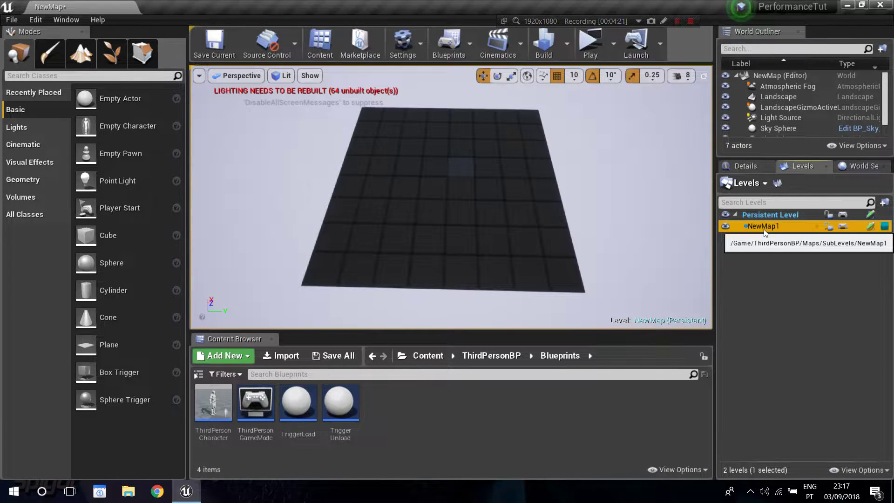
key(Delete)
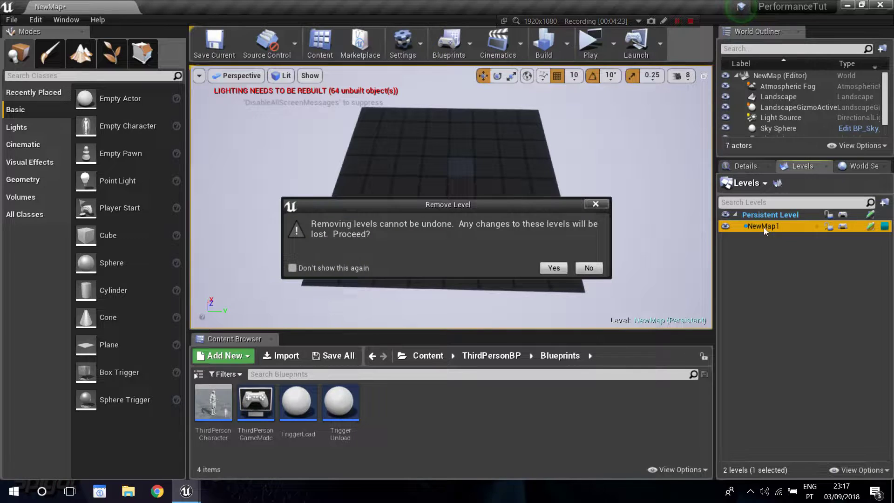
click(553, 268)
click(761, 215)
- Enable World Composition in the world settings, accepting the level files in ThirdPersonBP/Maps as sublevels
click(860, 168)
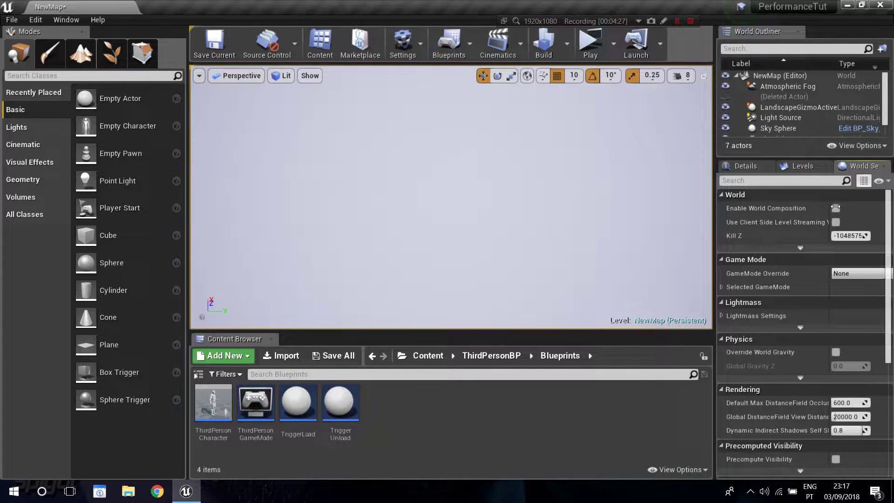
click(837, 209)
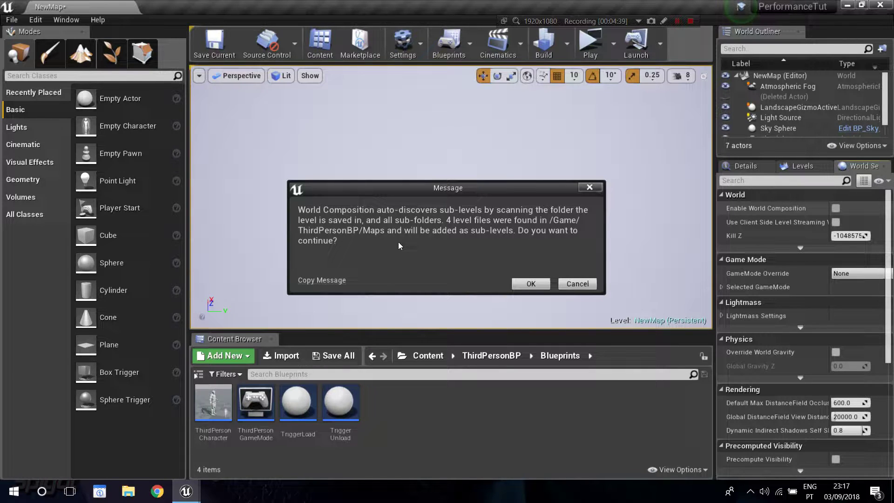
click(536, 284)
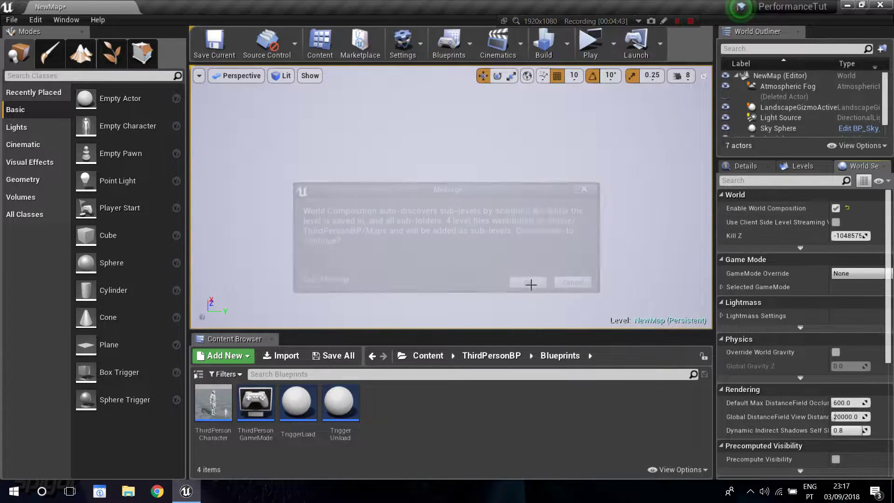
- Review the sublevels listed under the Persistent Level and the commands available for Part1, then deselect all levels
click(788, 166)
click(761, 225)
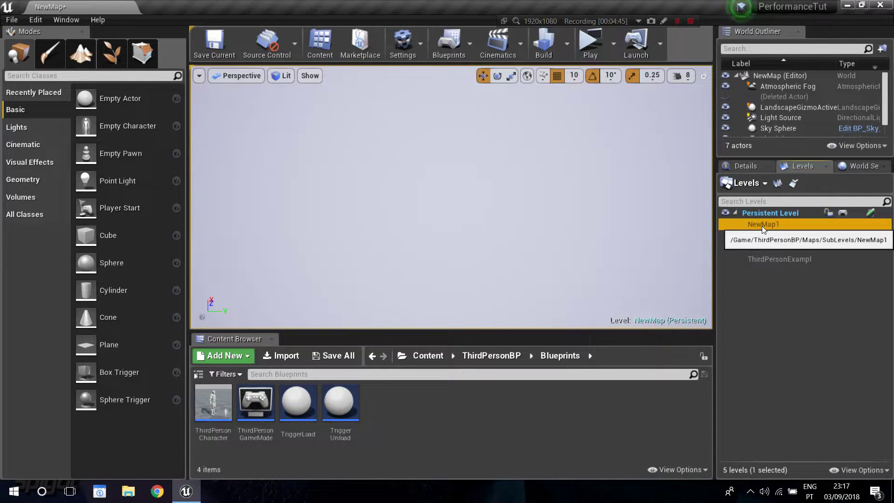
click(764, 237)
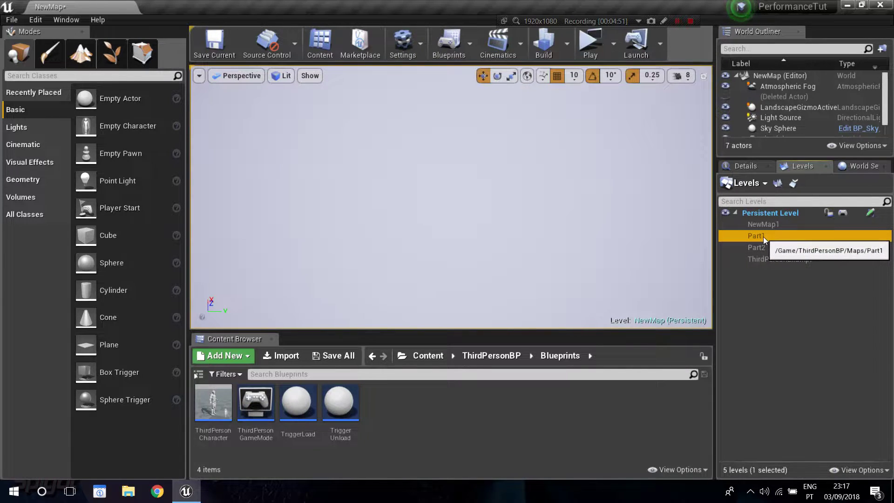
right_click(763, 236)
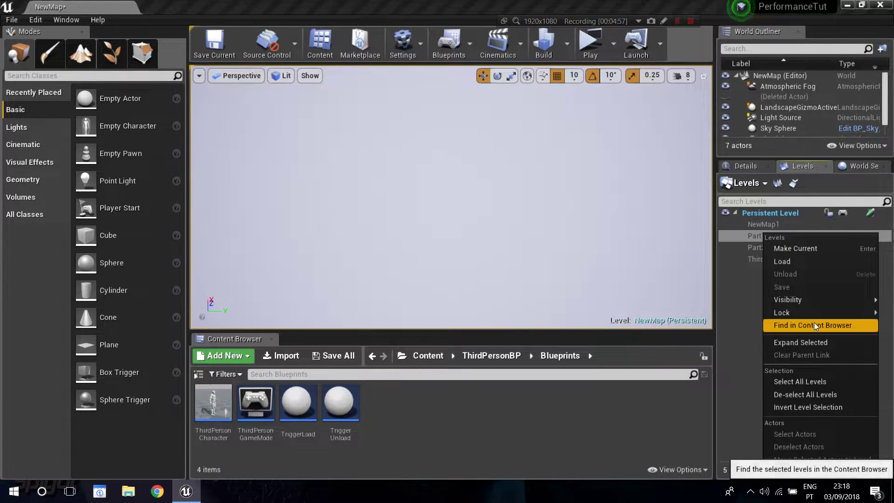
mouse_move(811, 313)
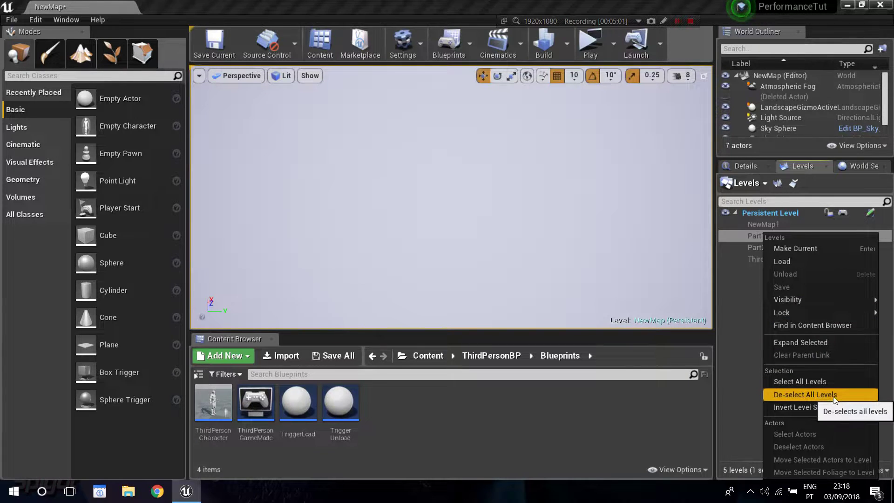
click(801, 394)
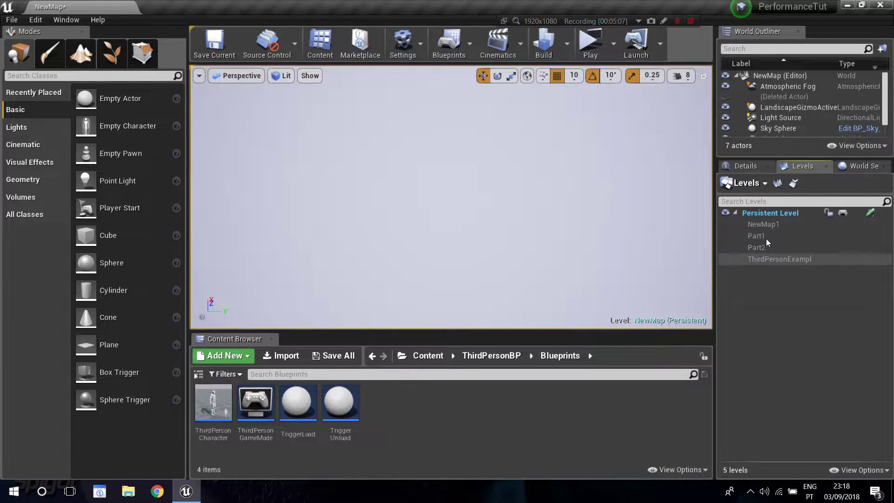
- Load the NewMap1 sublevel and make it the current level
right_click(767, 225)
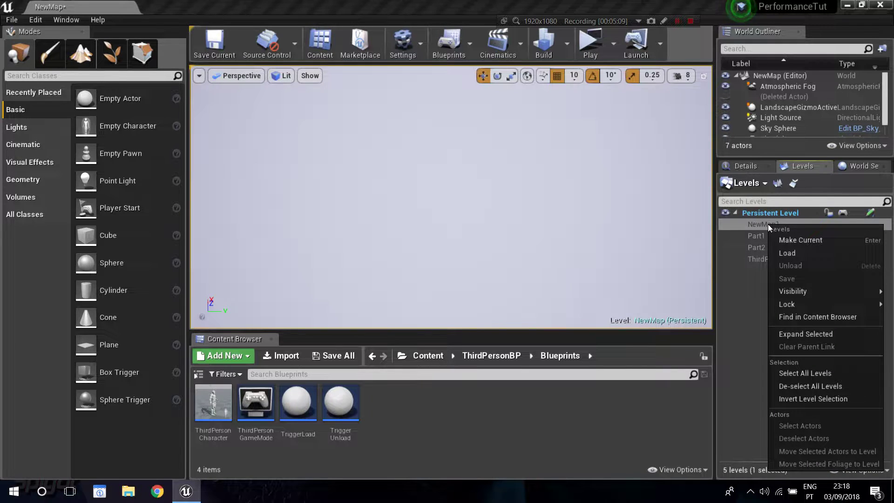
click(790, 252)
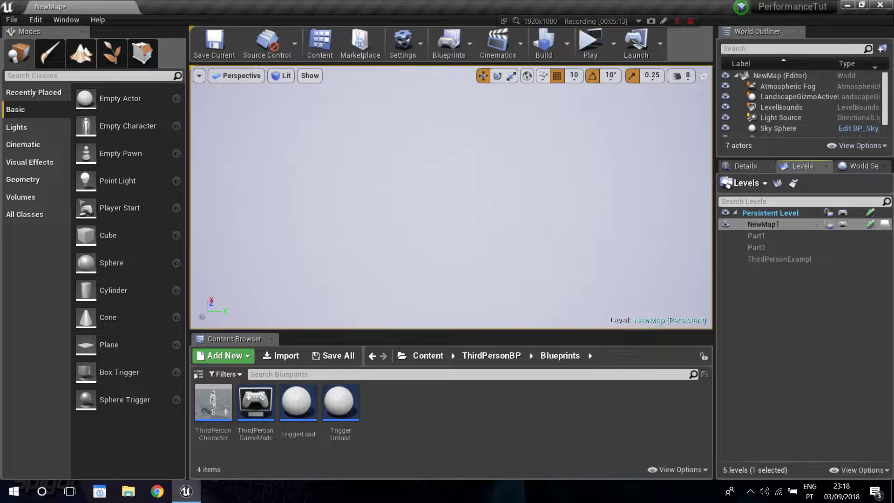
double_click(765, 225)
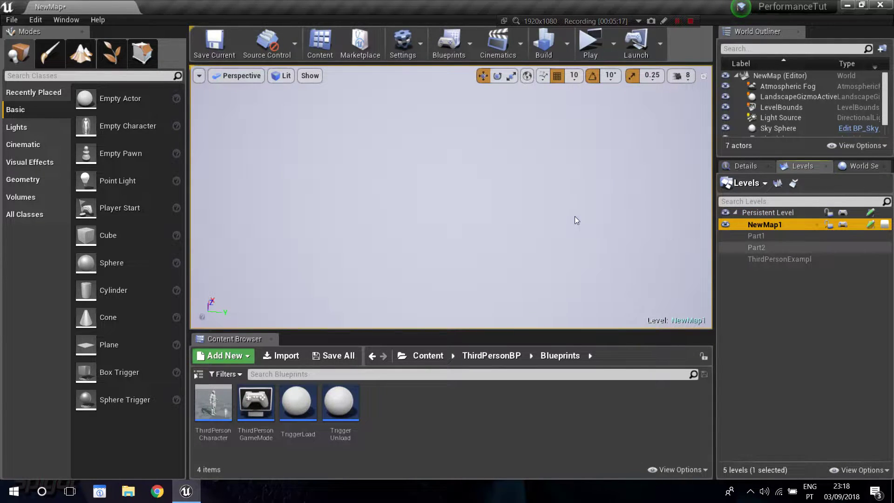
- Create a new landscape in NewMap1 with 127×127 quad sections, 1×1 section per component and 8×8 components
click(76, 53)
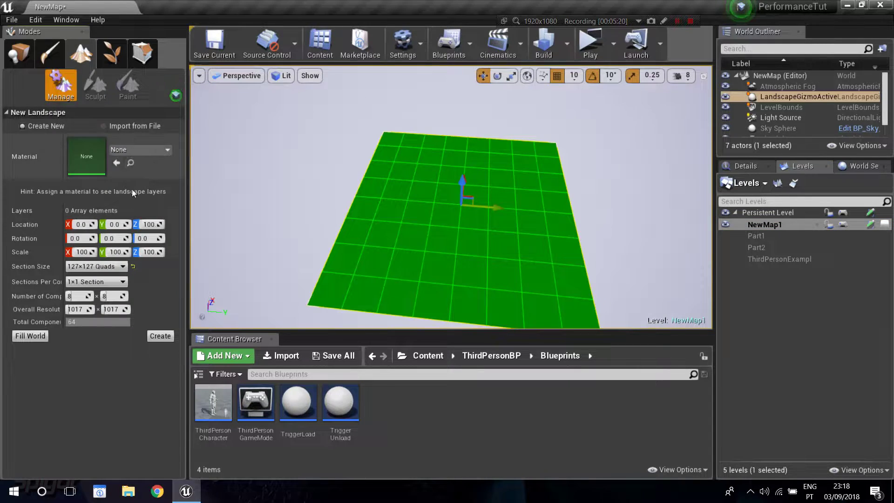
click(97, 268)
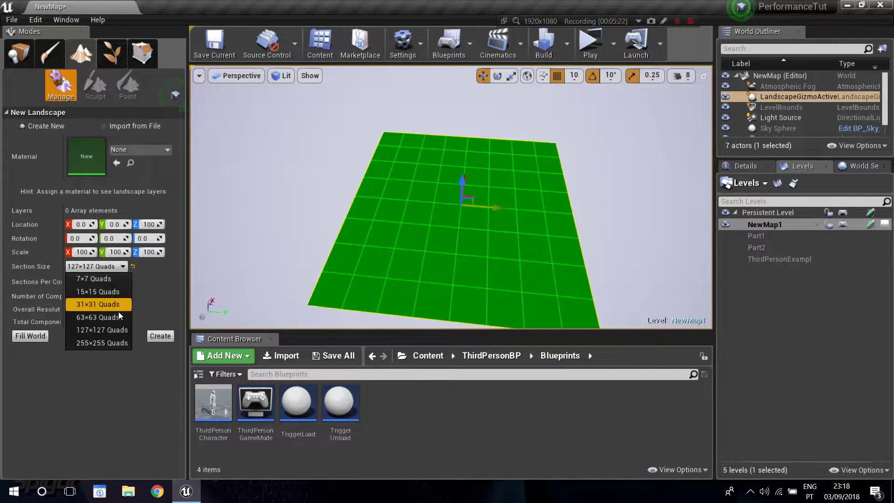
click(97, 266)
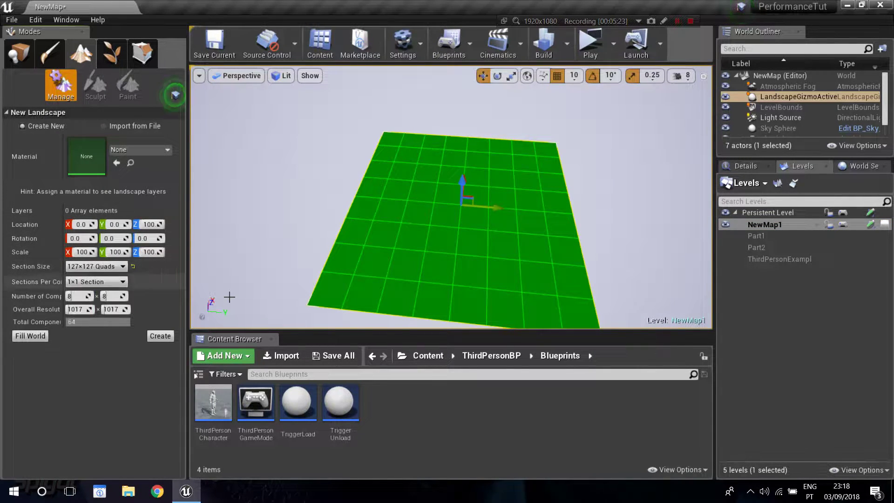
click(160, 335)
- Examine the full extent of the new landscape in the viewport
right_drag(386, 285, 392, 302)
mouse_move(392, 242)
right_down()
mouse_move(386, 236)
mouse_move(387, 256)
right_up()
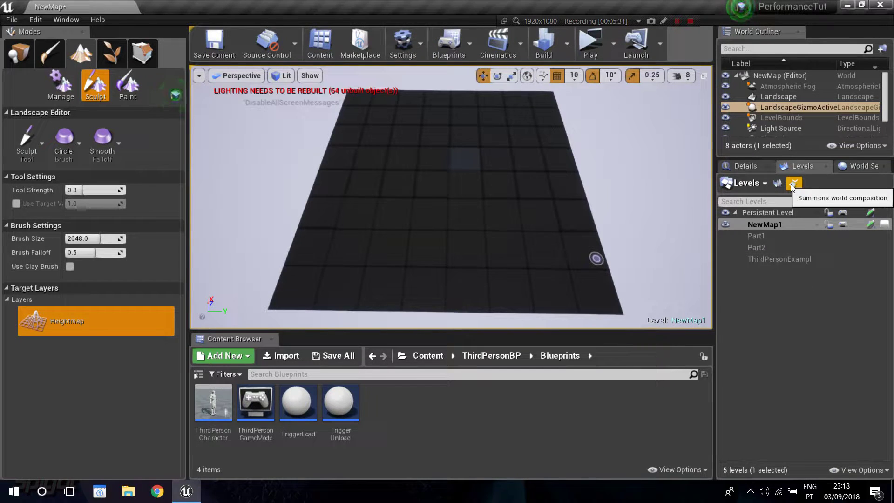
mouse_move(596, 259)
right_down()
mouse_move(599, 284)
mouse_move(603, 254)
mouse_move(601, 274)
mouse_move(598, 260)
right_up()
key(s)
key(w)
right_drag(447, 188, 446, 211)
key(s)
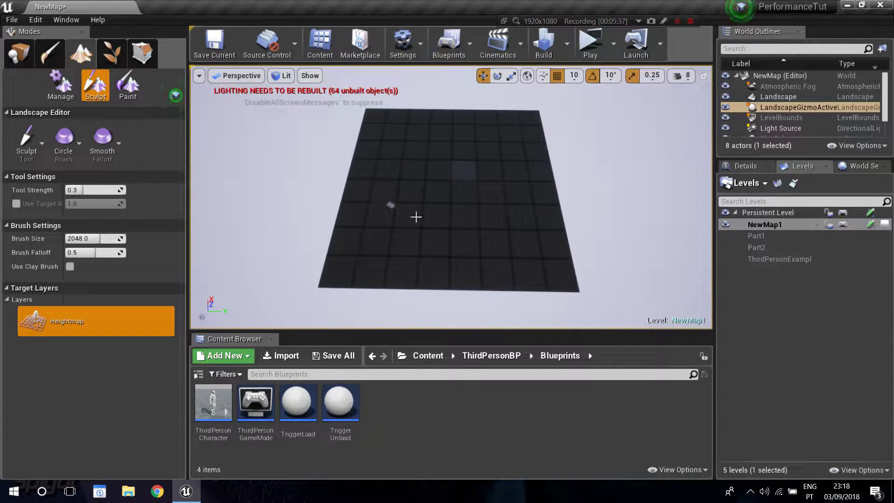
mouse_move(384, 229)
right_down()
mouse_move(361, 226)
mouse_move(389, 230)
right_up()
key(s)
key(w)
key(s)
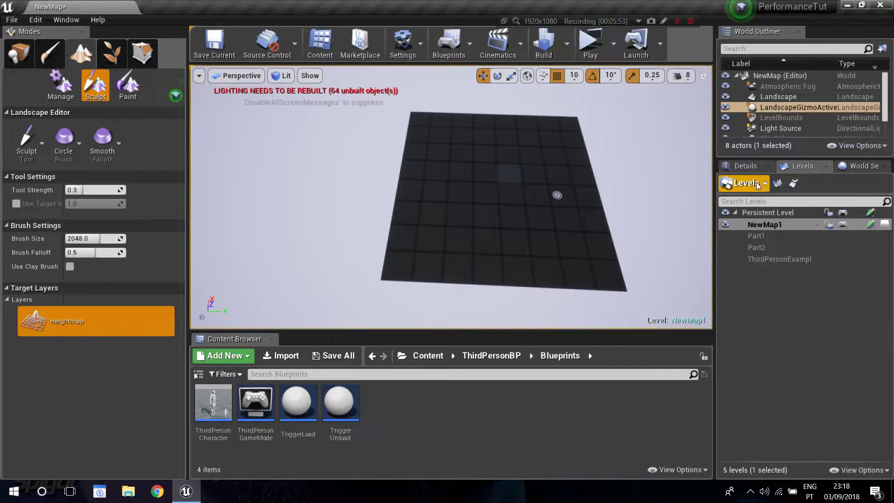
- Open the World Composition window and bring the whole NewMap1 tile into view
click(794, 184)
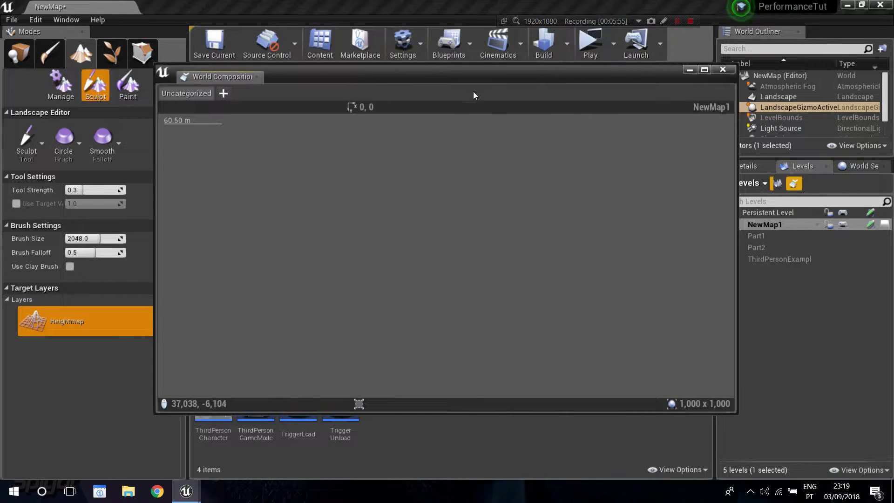
scroll(402, 183, down, 15)
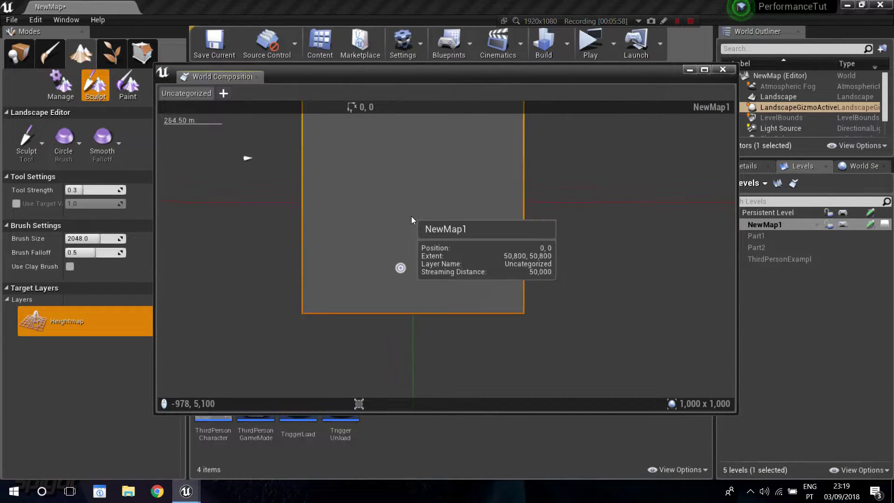
scroll(409, 214, up, 4)
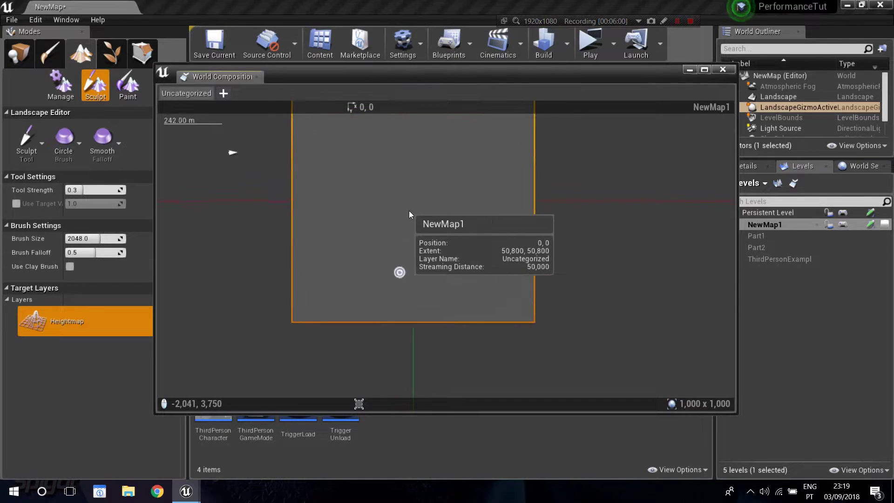
scroll(409, 214, down, 5)
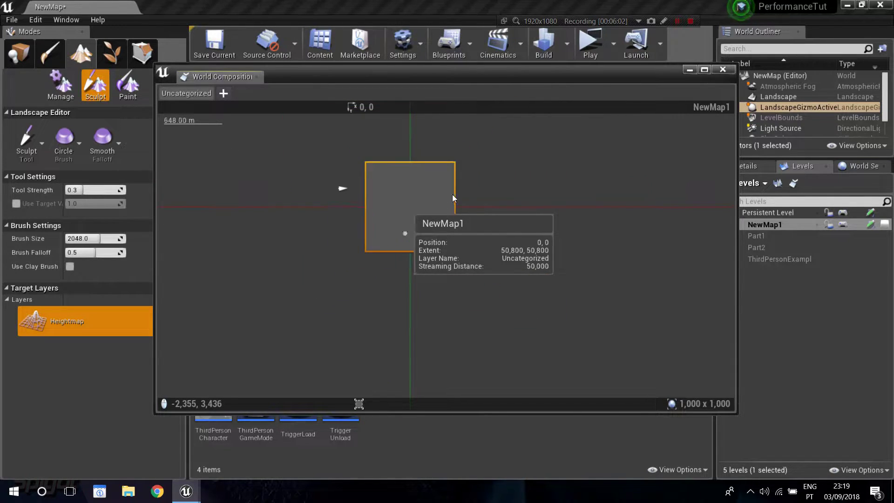
mouse_move(486, 222)
right_down()
mouse_move(499, 272)
mouse_move(479, 235)
mouse_move(490, 241)
mouse_move(496, 229)
mouse_move(486, 224)
right_up()
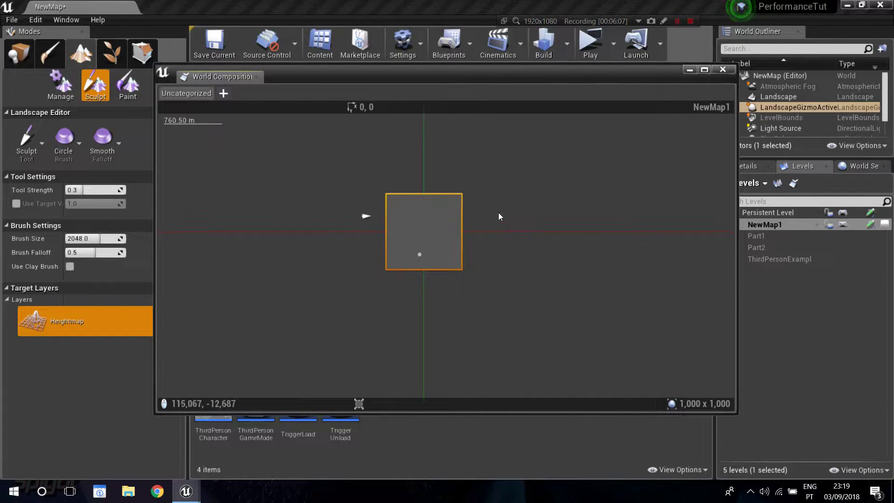
- Compare the NewMap1 tile in World Composition with the landscape in the viewport and check the tile's details
drag(342, 78, 334, 208)
right_drag(450, 128, 451, 153)
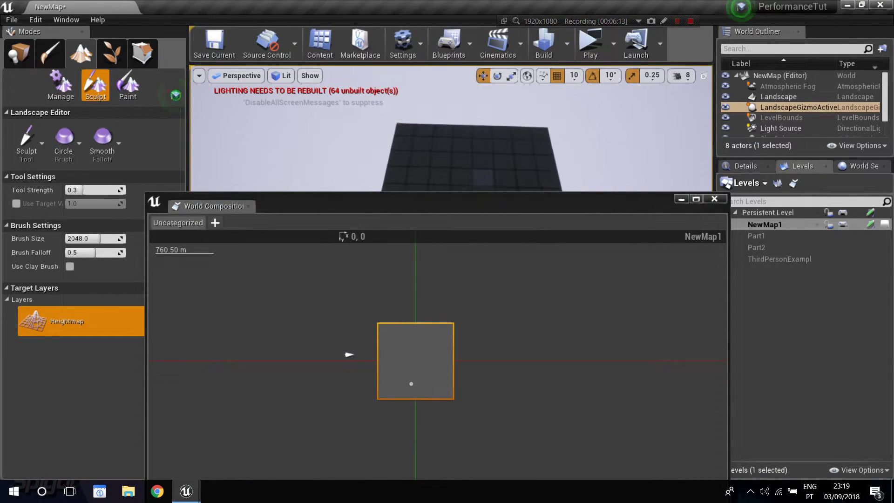
click(412, 381)
right_drag(506, 339, 532, 363)
drag(376, 203, 384, 104)
right_drag(623, 309, 530, 292)
scroll(531, 278, down, 1)
scroll(564, 301, up, 1)
scroll(531, 293, up, 1)
mouse_move(352, 111)
mouse_down()
mouse_move(353, 129)
mouse_move(347, 114)
mouse_up()
mouse_move(459, 273)
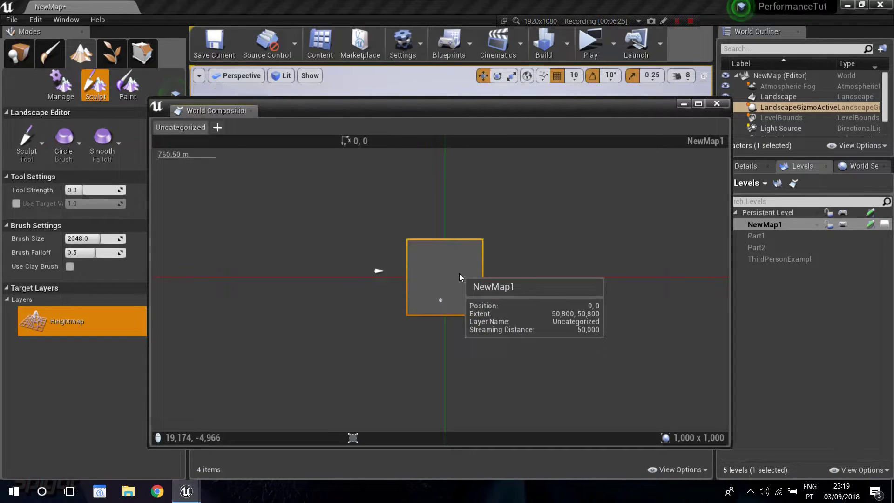
- Try moving the NewMap1 tile around the World Composition map and return it to the world origin
drag(463, 283, 410, 289)
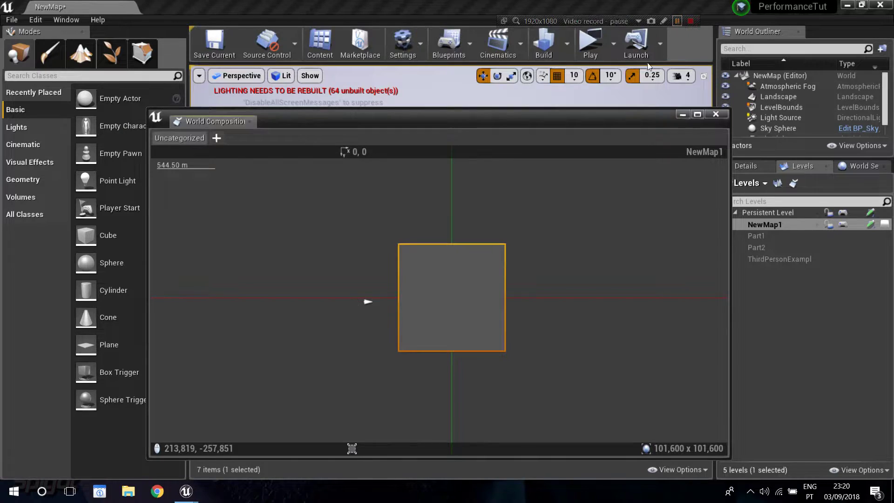
drag(492, 122, 495, 247)
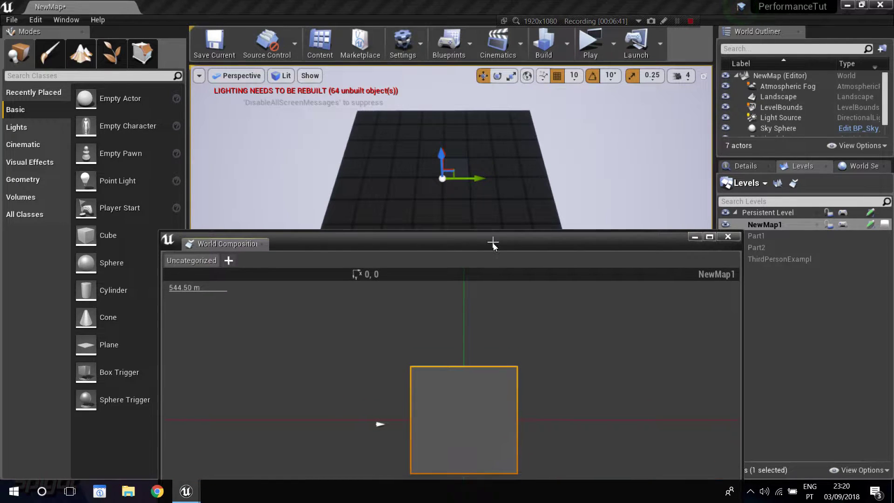
drag(468, 405, 519, 415)
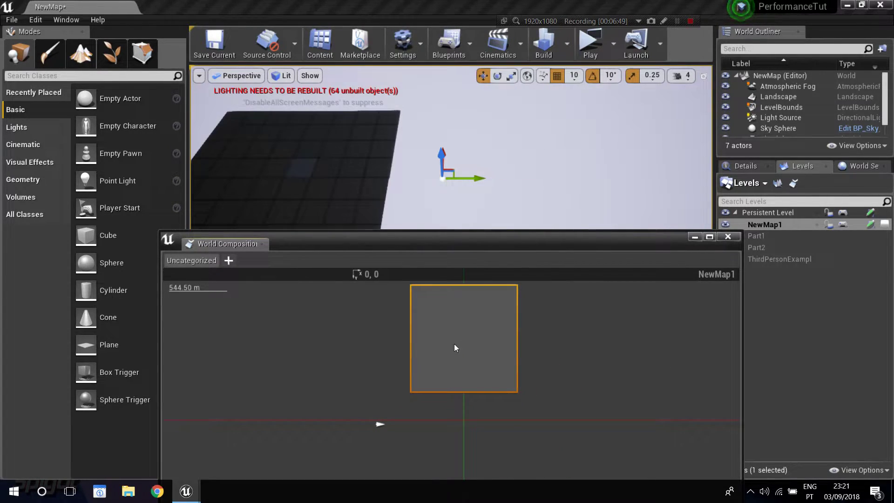
drag(454, 345, 455, 400)
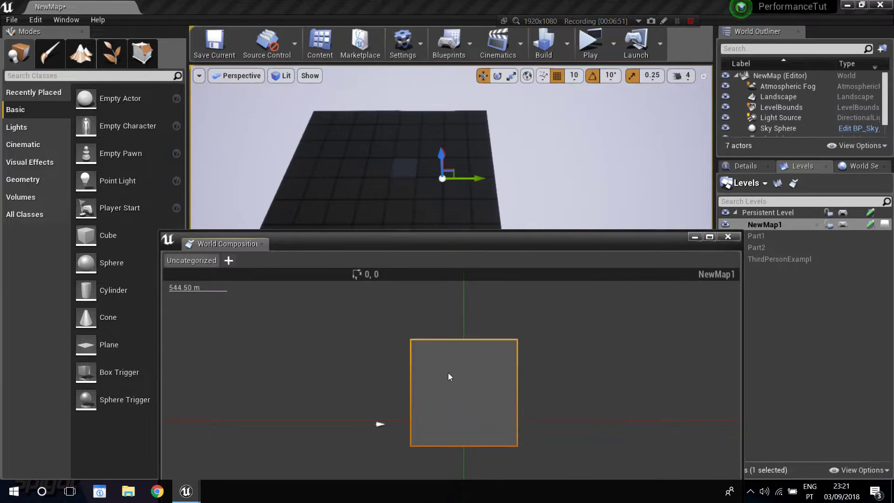
key(ctrl+z)
scroll(466, 358, down, 3)
scroll(510, 364, down, 1)
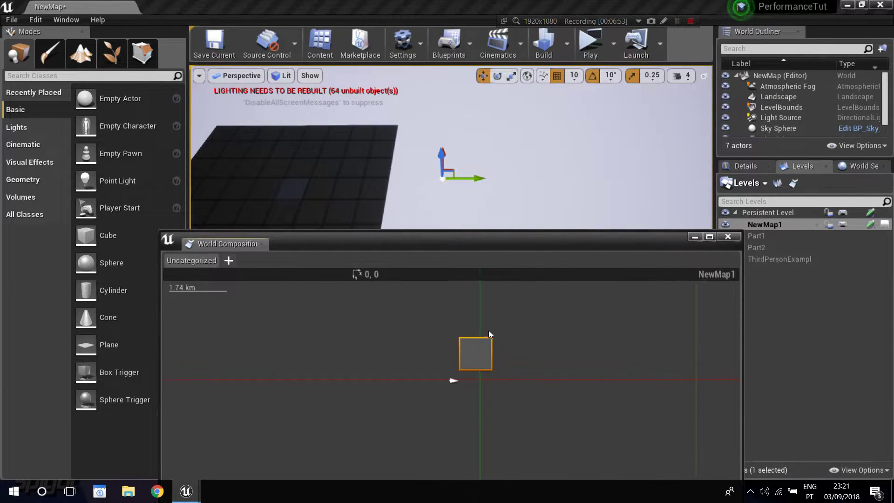
drag(476, 344, 482, 371)
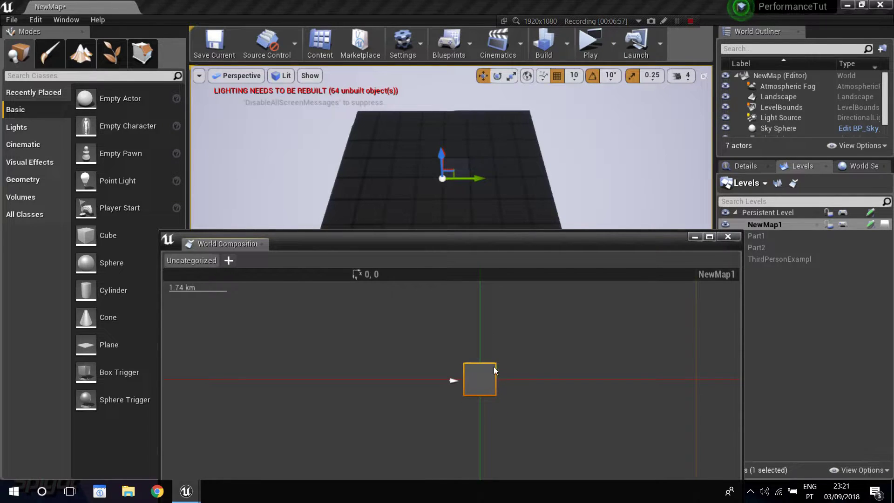
scroll(505, 385, up, 5)
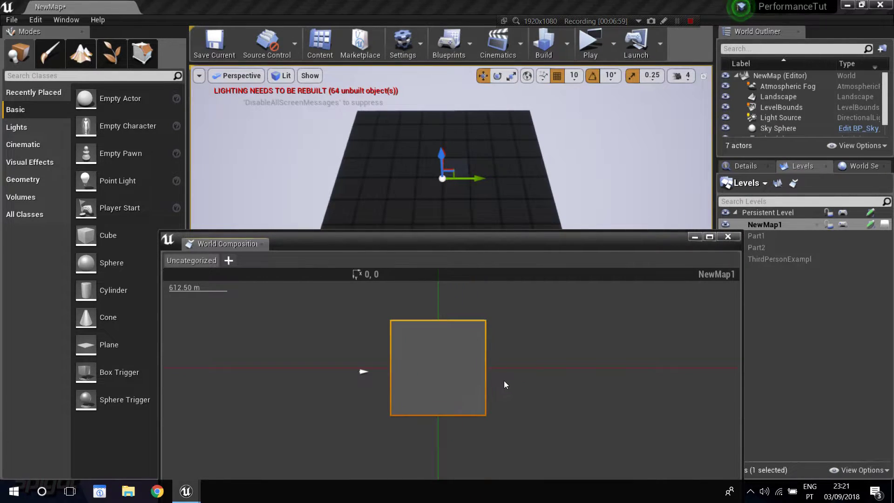
- Set the camera speed to 8 and its scalar to 2, and fly close to the edge of the landscape
drag(475, 240, 502, 268)
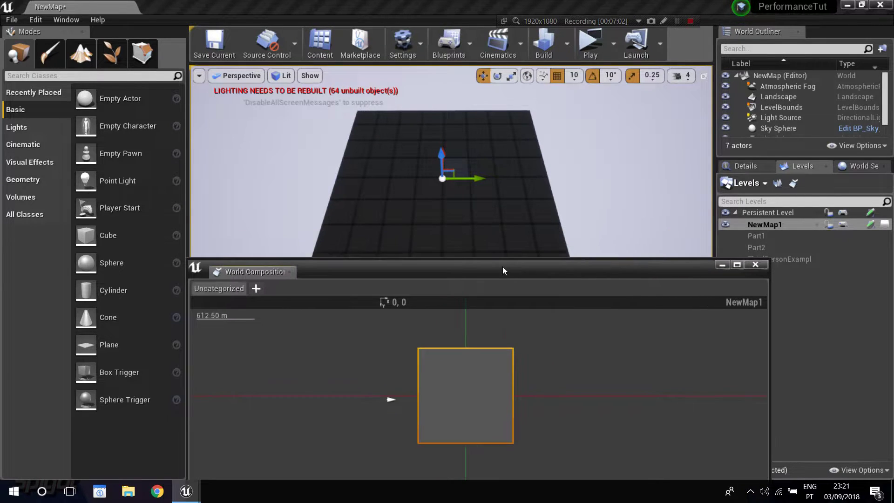
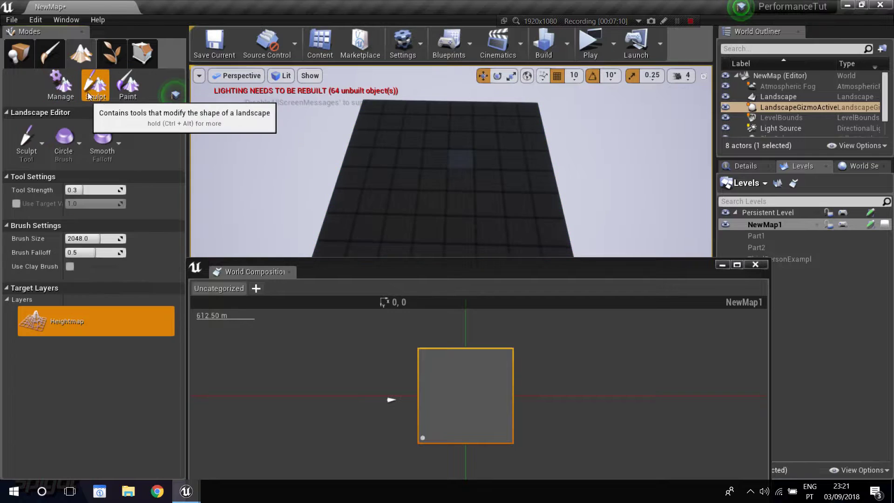
right_drag(530, 188, 549, 209)
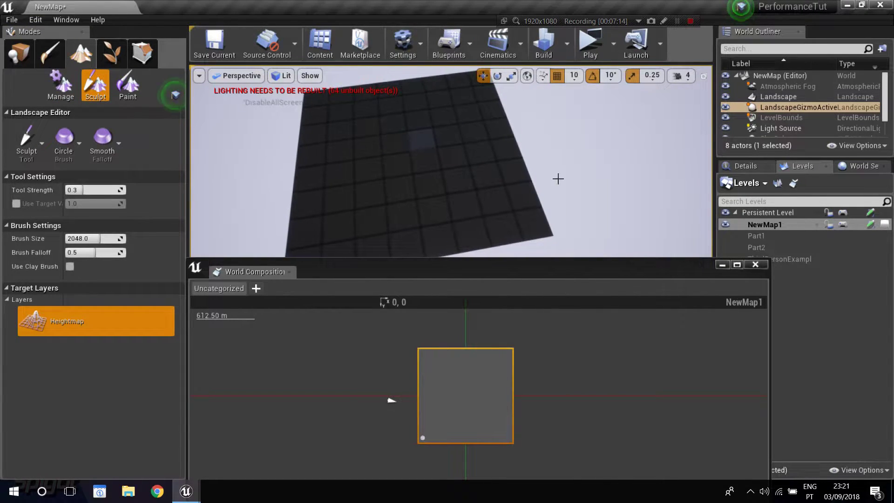
click(684, 76)
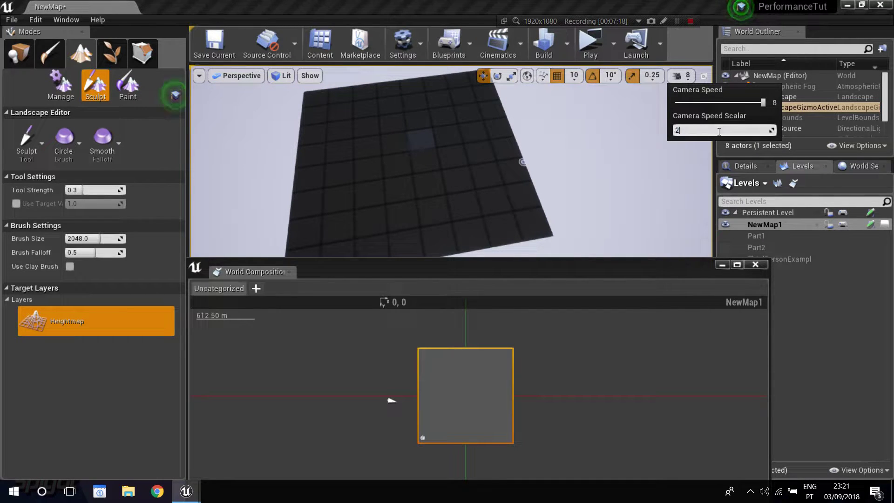
key(w)
key(d)
right_drag(314, 152, 326, 152)
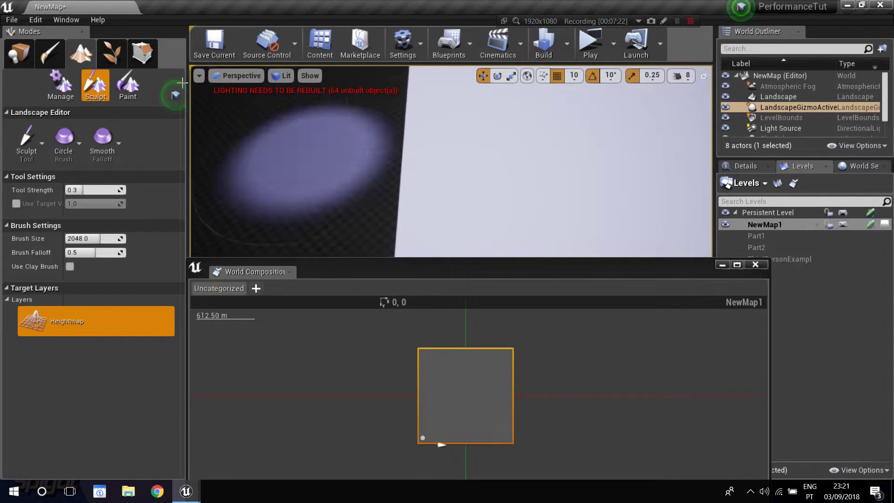
right_drag(400, 139, 385, 139)
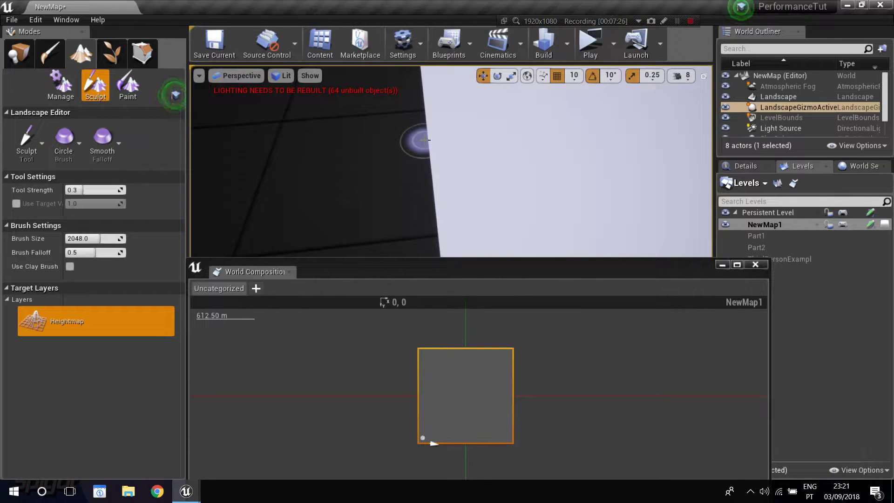
mouse_move(420, 143)
right_down()
mouse_move(480, 143)
mouse_move(415, 143)
right_up()
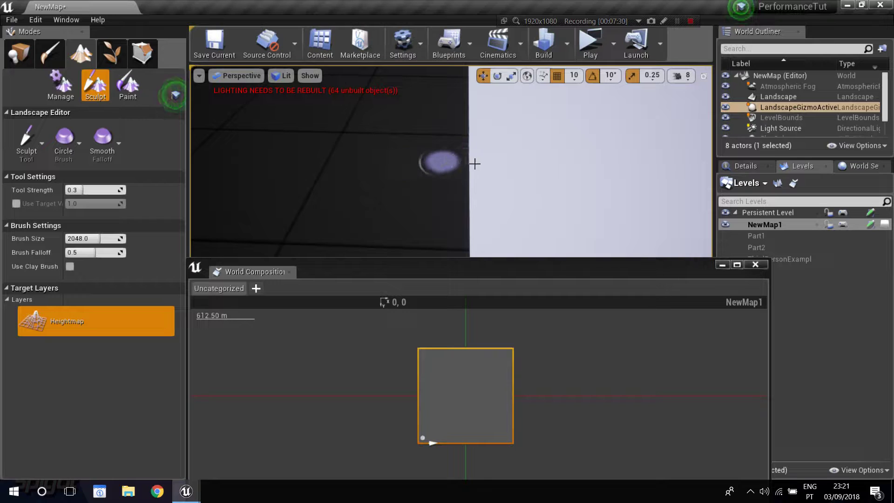
- Add an adjacent landscape level on the +X side of NewMap1 and save it as NewMap2 in the SubLevels folder
key(s)
key(a)
right_drag(482, 168, 491, 232)
drag(474, 269, 467, 119)
right_drag(548, 210, 559, 263)
right_click(459, 267)
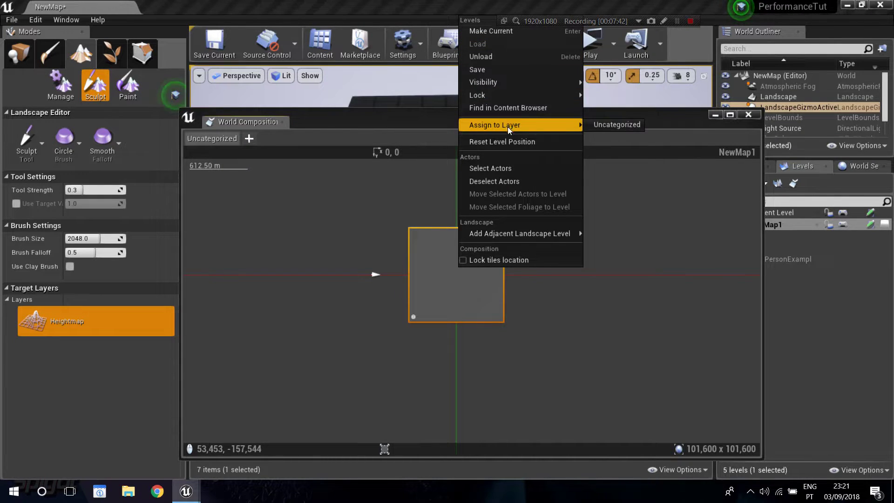
mouse_move(522, 233)
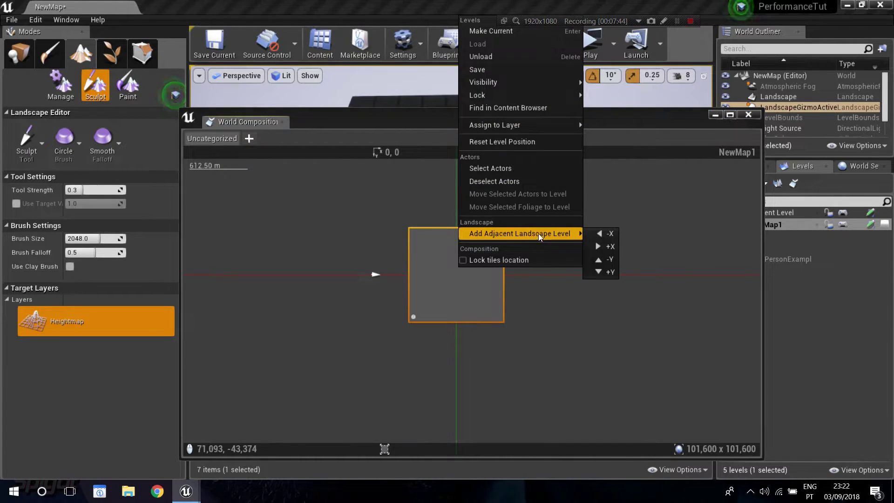
click(606, 250)
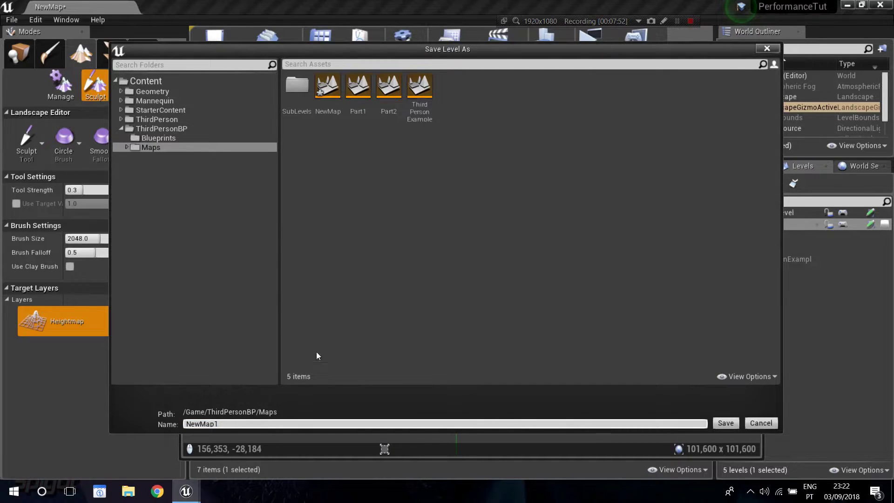
double_click(307, 108)
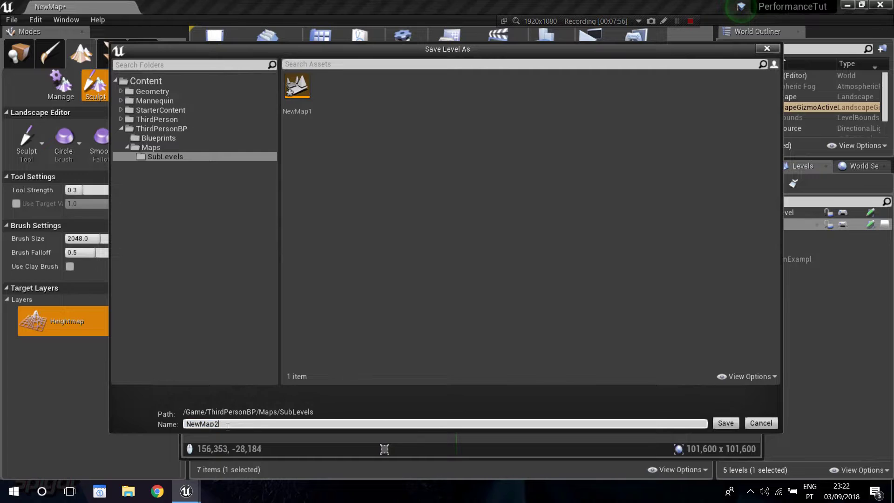
click(723, 425)
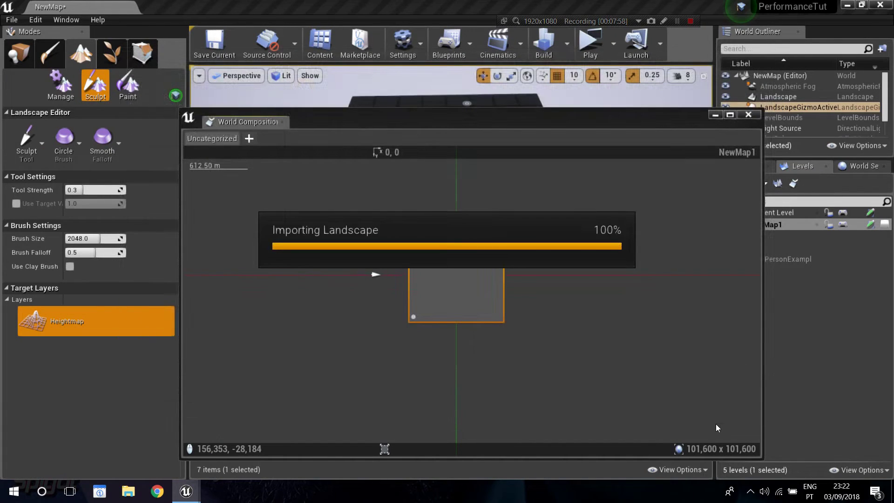
- Bring both tiles into view on the World Composition map and check the details of the NewMap2 tile
right_drag(582, 238, 593, 293)
drag(510, 310, 467, 283)
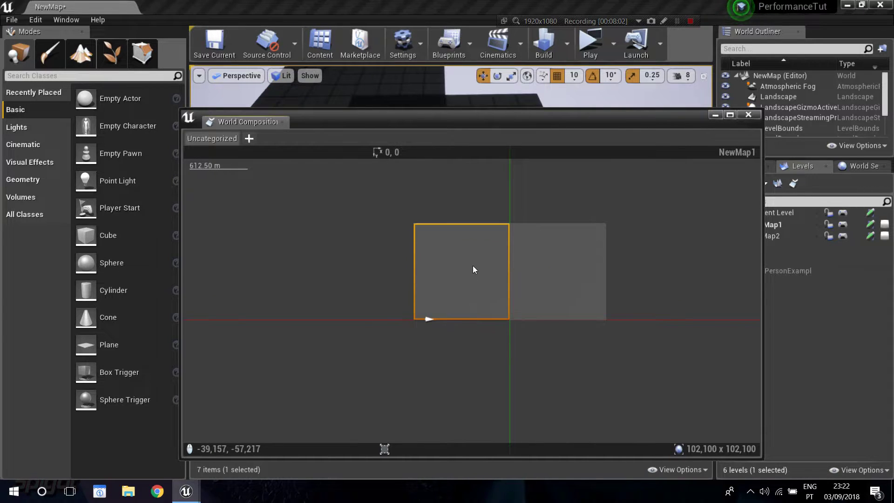
scroll(513, 271, up, 1)
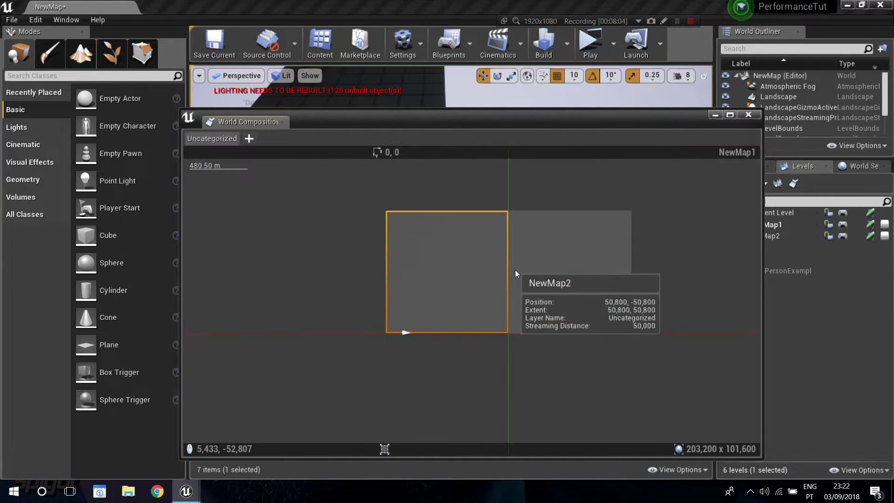
scroll(515, 269, down, 1)
- Sculpt a group of hills across the seam between the NewMap1 and NewMap2 landscapes with a brush size of 8192
drag(452, 121, 434, 300)
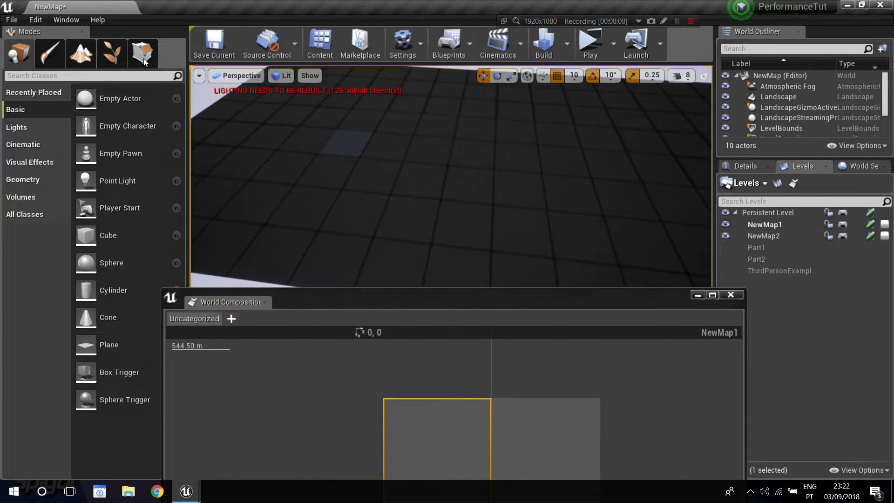
click(80, 58)
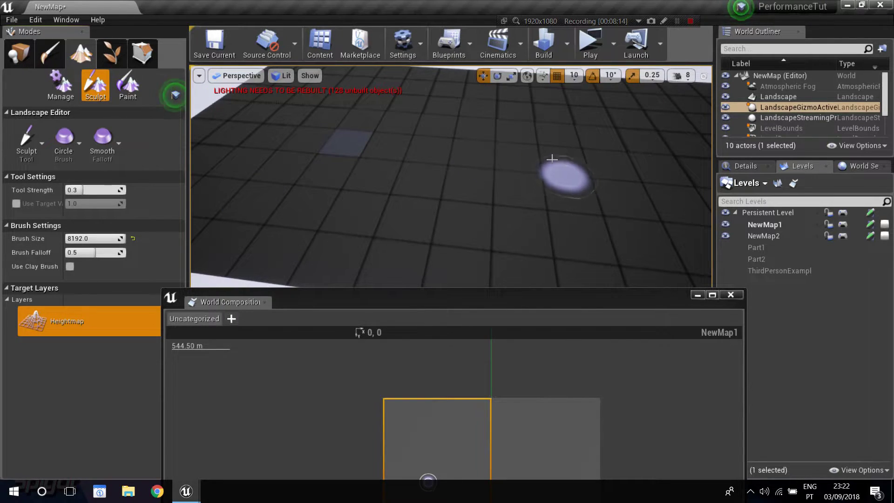
right_drag(521, 172, 515, 180)
mouse_move(505, 208)
mouse_down()
mouse_move(463, 197)
mouse_move(366, 215)
mouse_move(544, 199)
mouse_move(484, 239)
mouse_move(449, 155)
mouse_move(462, 175)
mouse_move(417, 165)
mouse_move(499, 164)
mouse_move(501, 173)
mouse_move(454, 152)
mouse_up()
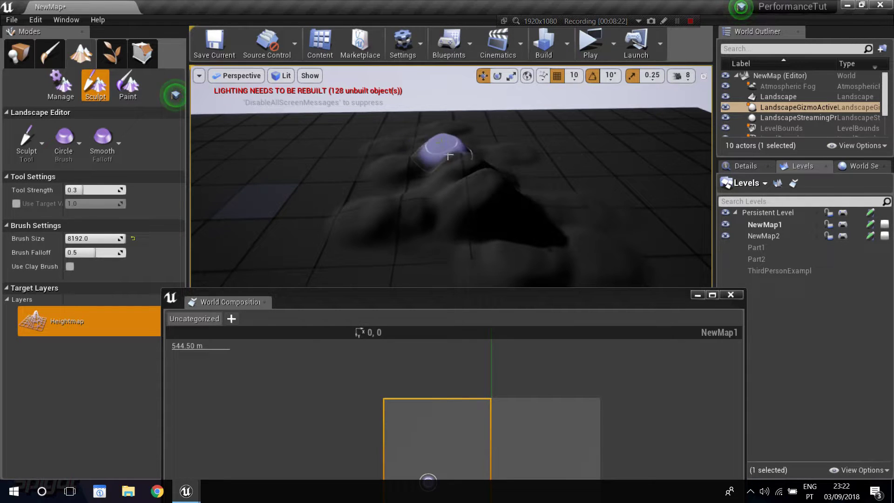
right_drag(448, 156, 474, 259)
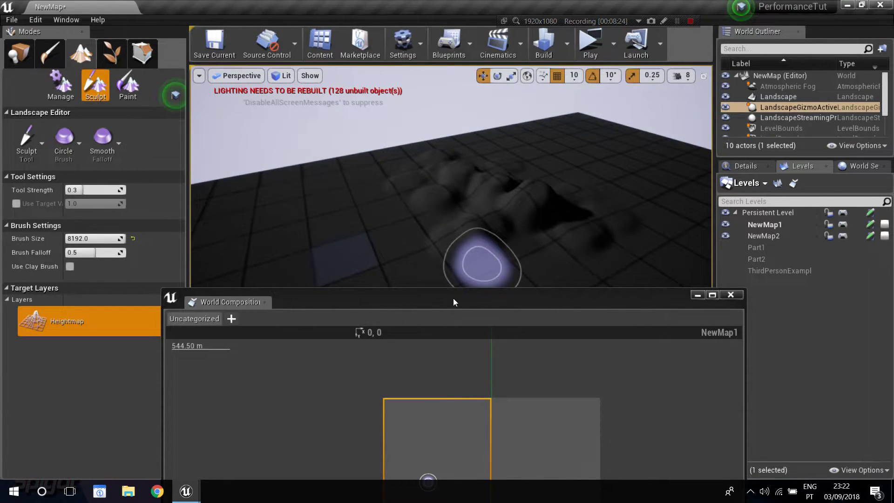
- Try moving the NewMap1 tile away from NewMap2 on the World Composition map and inspect the gap between the landscapes
drag(454, 301, 409, 176)
mouse_move(399, 326)
mouse_down()
mouse_move(377, 326)
mouse_move(392, 313)
mouse_up()
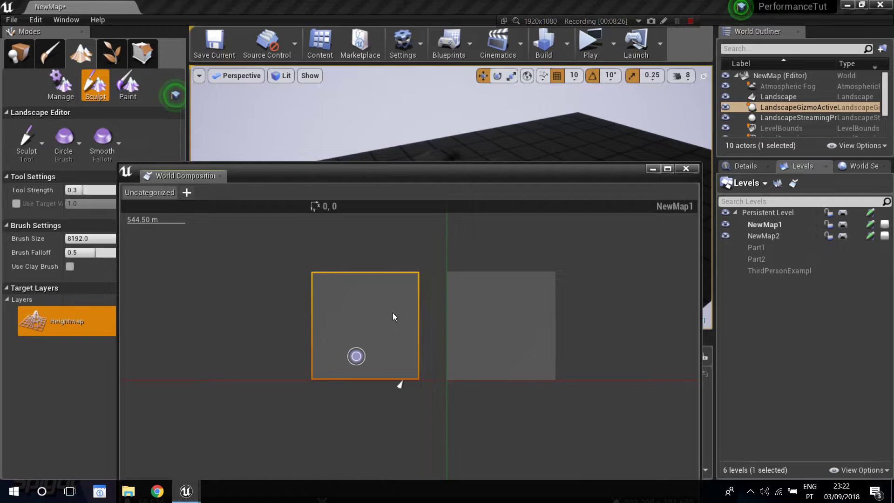
key(d)
right_drag(473, 145, 442, 144)
key(d)
key(w)
key(s)
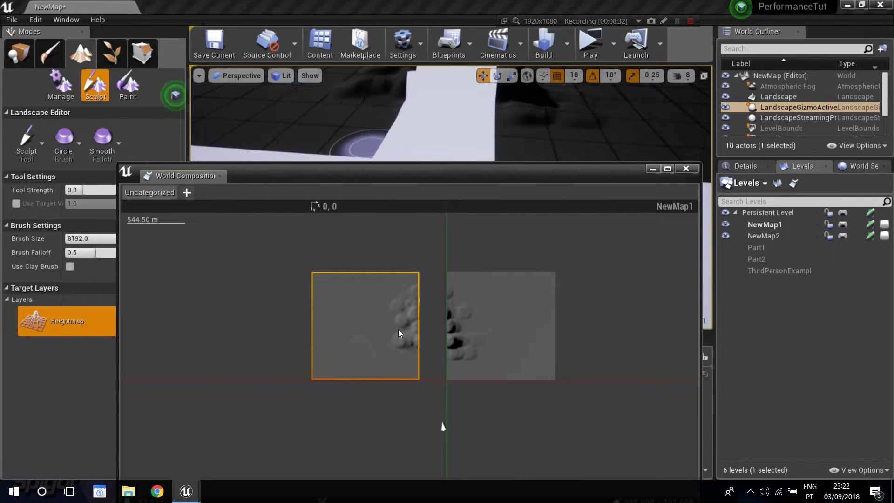
- Move the NewMap1 tile back against the edge of NewMap2 and check the seam in the viewport
drag(398, 329, 405, 328)
key(d)
key(w)
right_drag(465, 119, 438, 142)
key(s)
key(s)
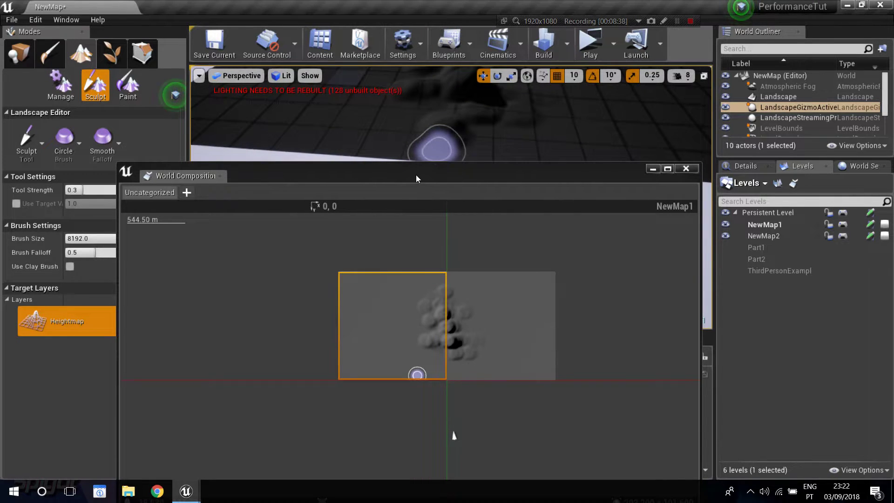
- Minimize the World Composition window and examine the sculpted hills along the seam from near and far
drag(417, 179, 435, 244)
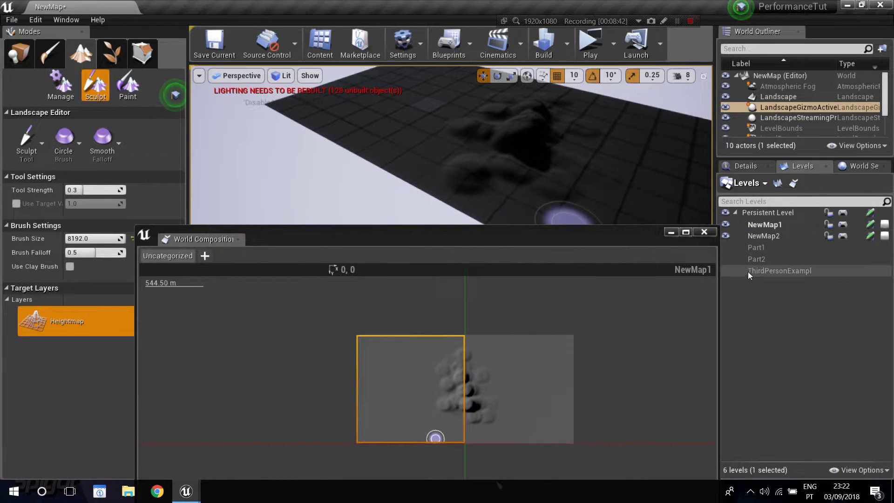
click(670, 232)
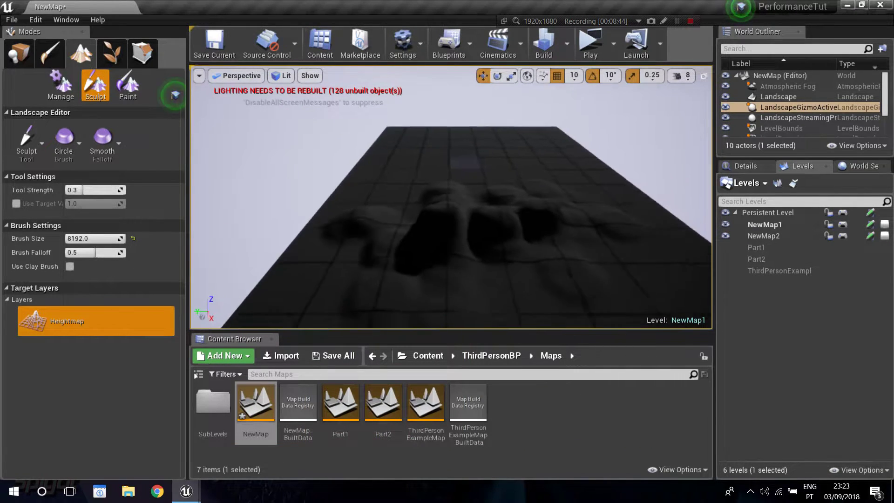
mouse_move(451, 196)
right_down()
mouse_move(443, 210)
mouse_move(308, 224)
mouse_move(450, 210)
mouse_move(451, 192)
mouse_move(451, 209)
right_up()
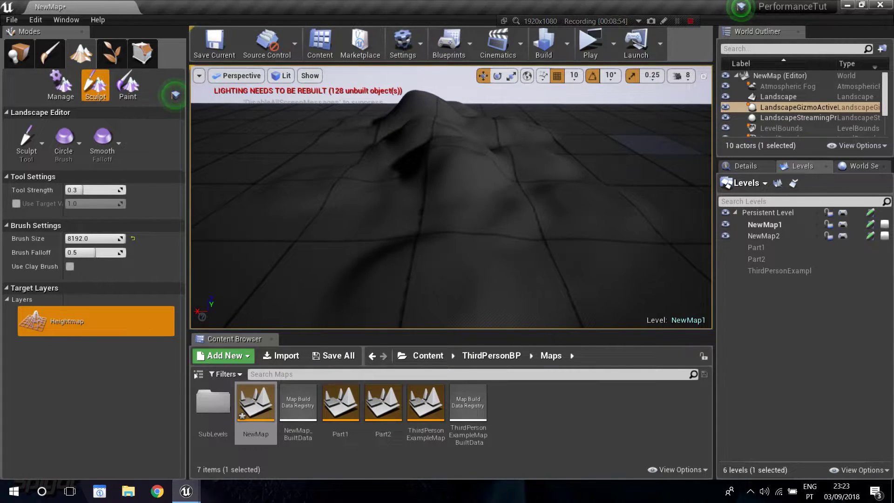
right_drag(450, 210, 450, 210)
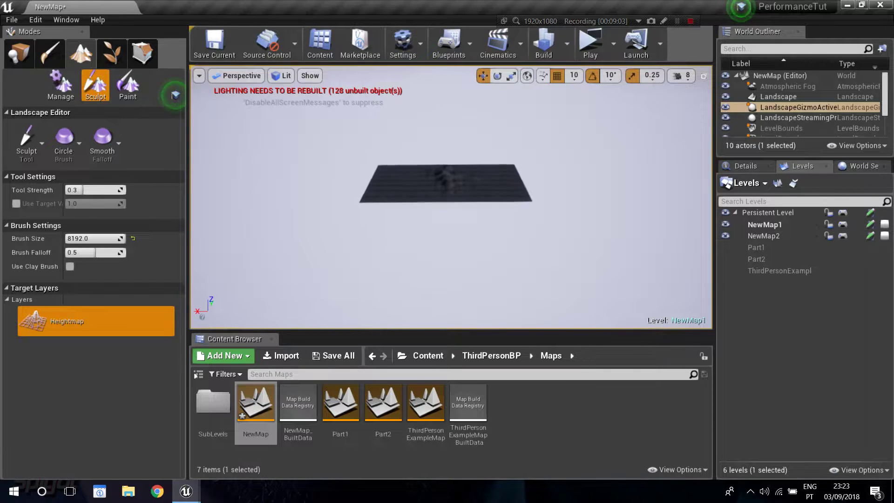
key(w)
right_drag(450, 210, 464, 175)
key(s)
key(w)
right_drag(451, 210, 451, 209)
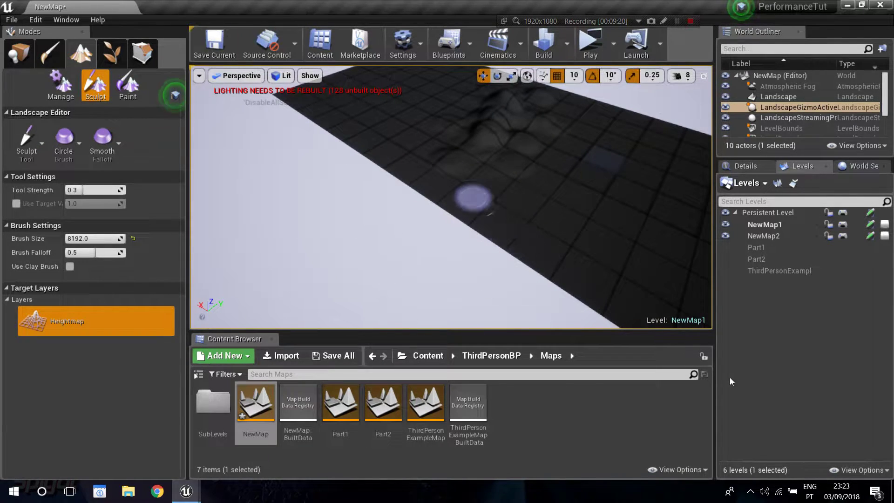
- Preview the game in a separate window from a spot close to the hills, and end the preview
right_drag(527, 201, 467, 177)
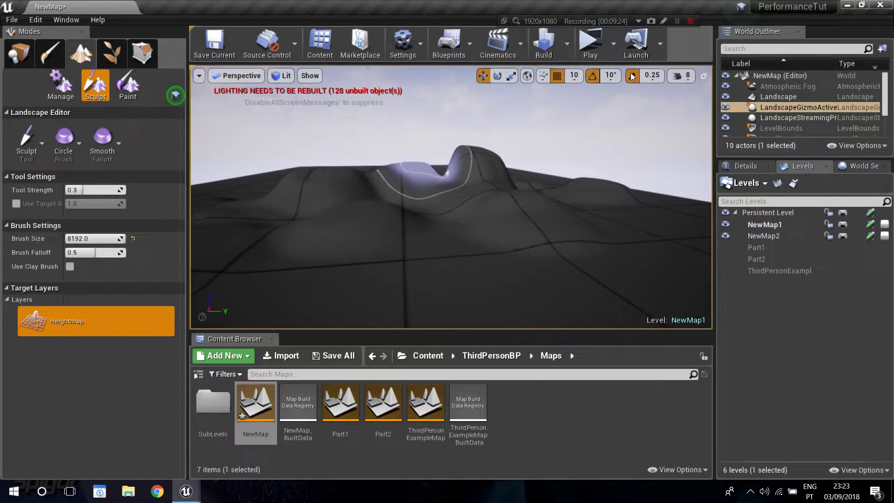
click(591, 53)
click(600, 190)
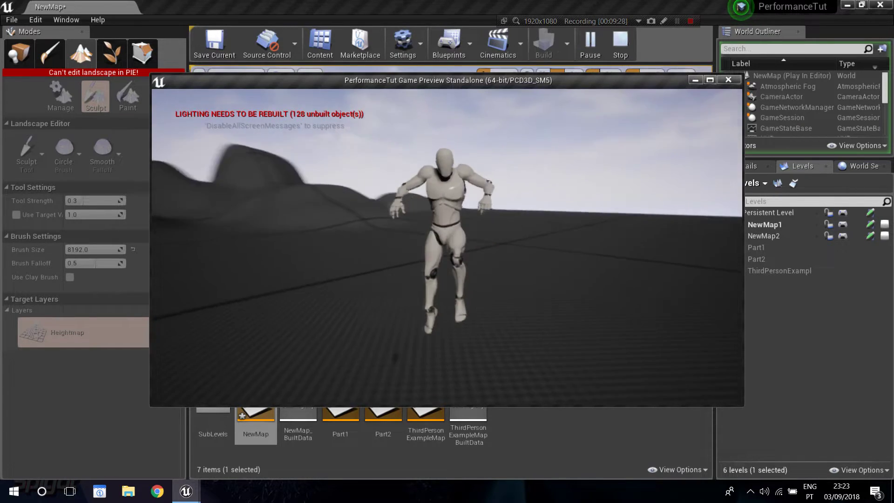
key(Escape)
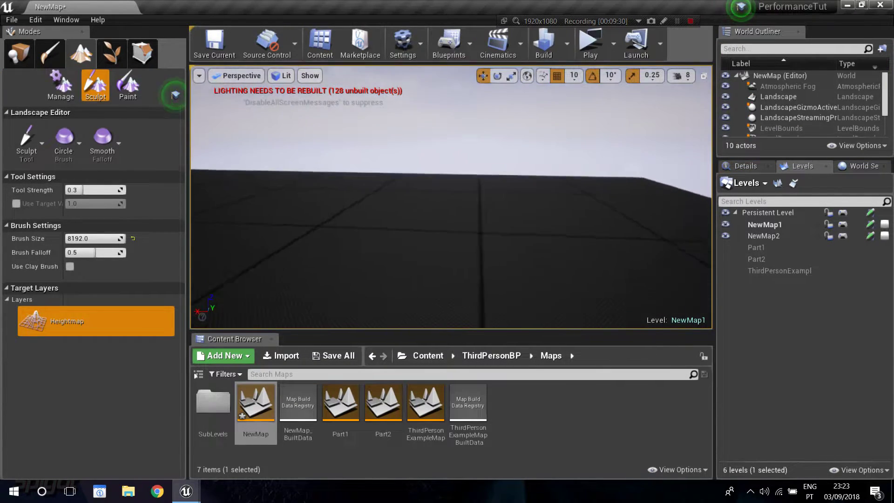
- Preview the game again from farther away, run and jump with the character to check level streaming, and end the preview
mouse_move(374, 212)
right_down()
mouse_move(295, 213)
mouse_move(305, 210)
mouse_move(303, 182)
right_up()
click(585, 51)
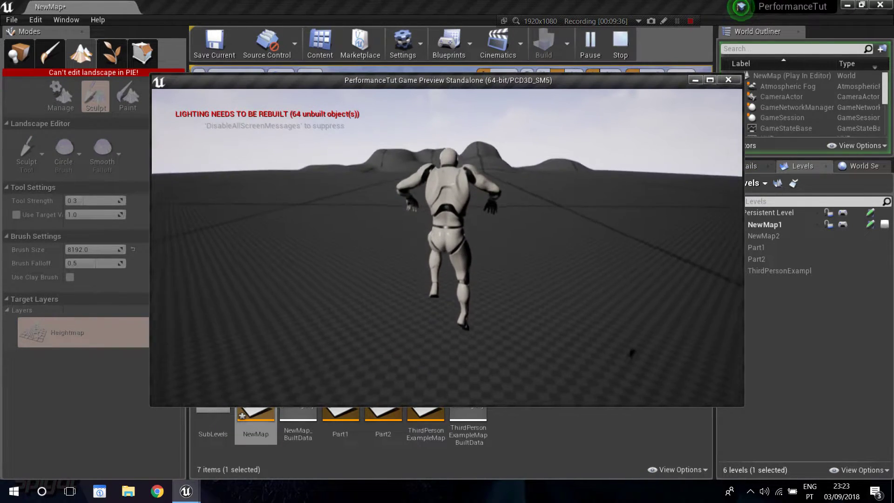
key(w)
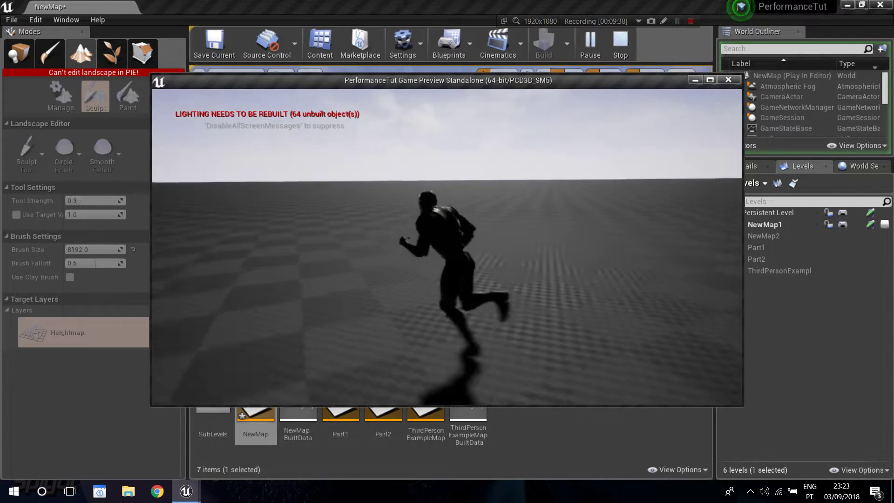
key(space)
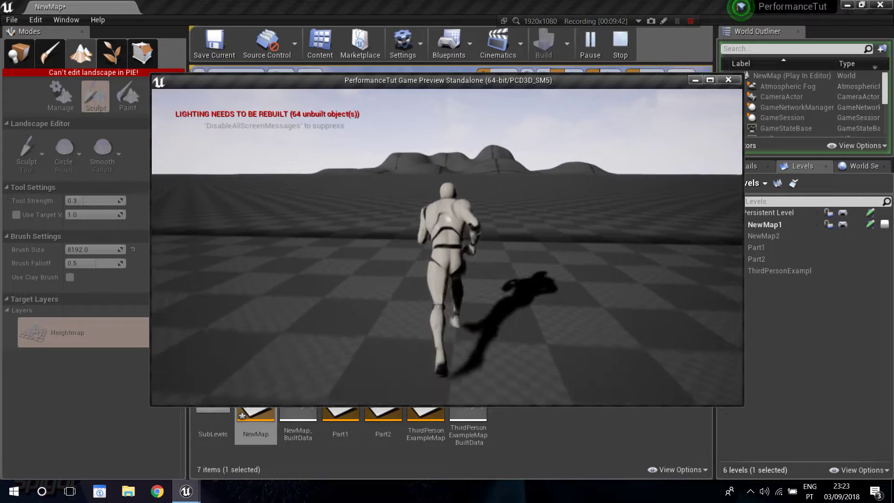
key(Escape)
click(525, 451)
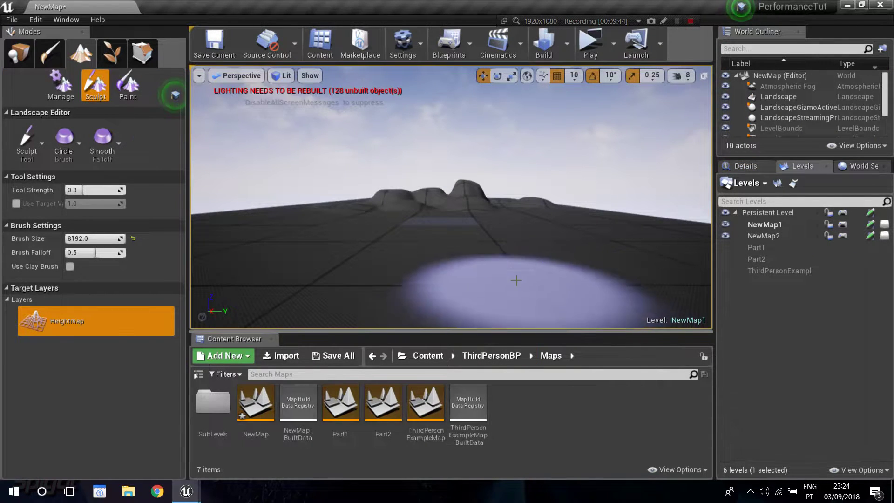
- Flatten the hills along the seam using the Flatten tool with tool strength 1.0 and brush size 8192
key(w)
right_drag(515, 279, 487, 284)
key(w)
key(d)
key(s)
key(a)
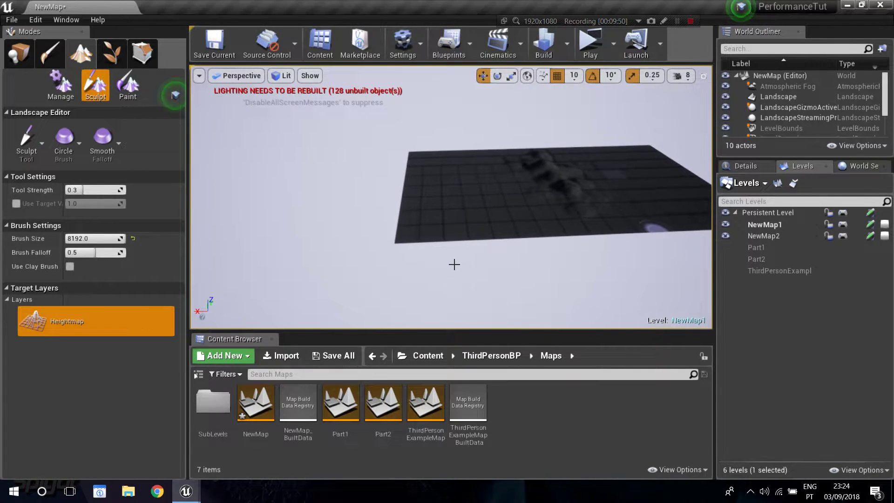
key(w)
right_drag(535, 190, 498, 200)
key(s)
click(26, 145)
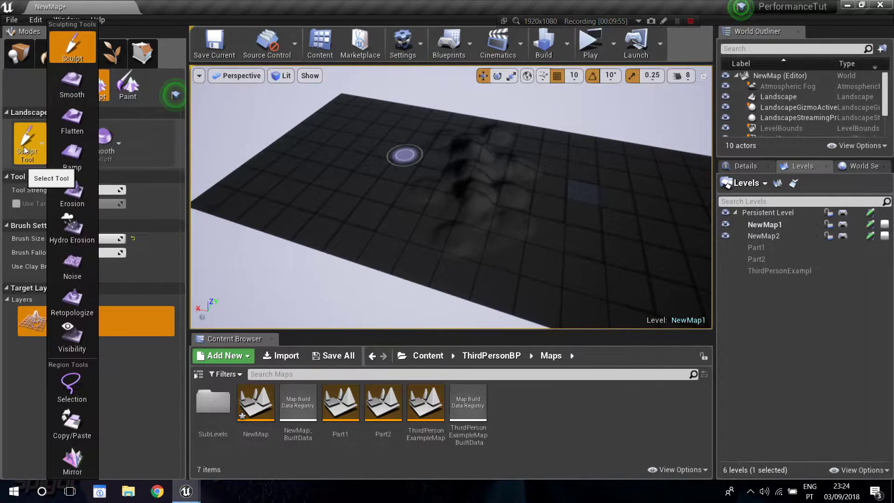
click(73, 121)
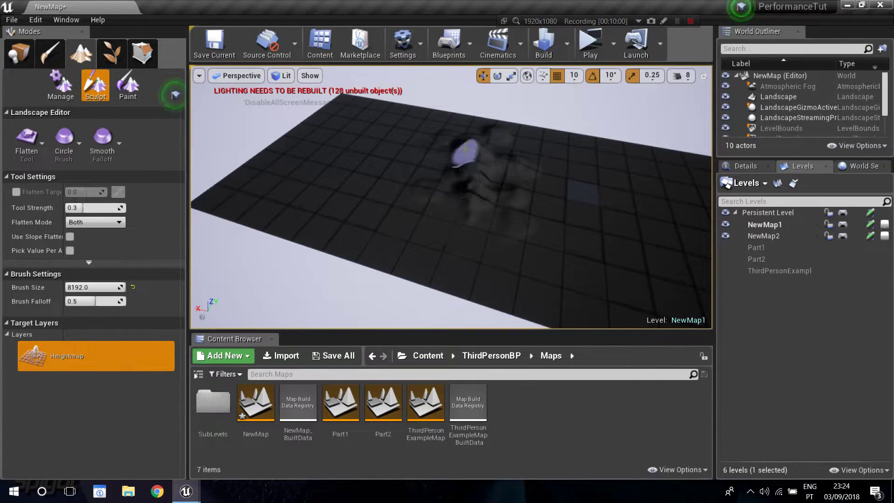
drag(75, 210, 126, 210)
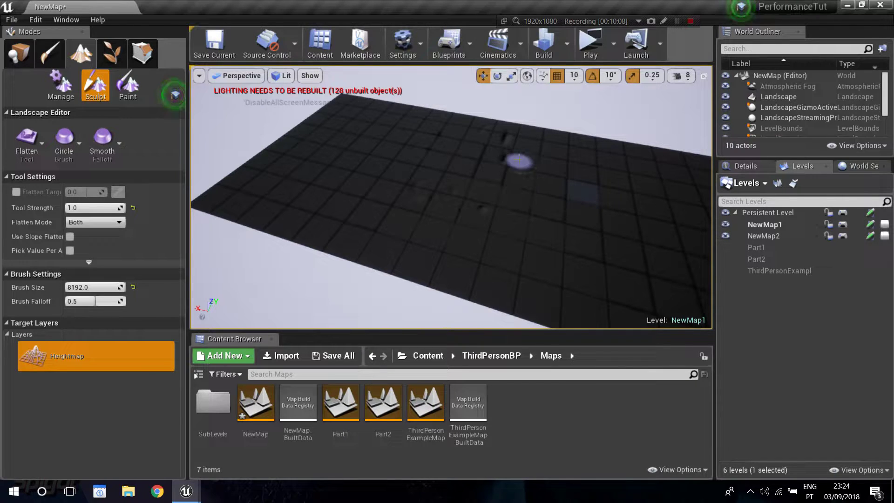
- Switch back to the Sculpt tool and raise tall hills near the outer corner of the landscape at tool strength 1.0
right_drag(508, 135, 417, 112)
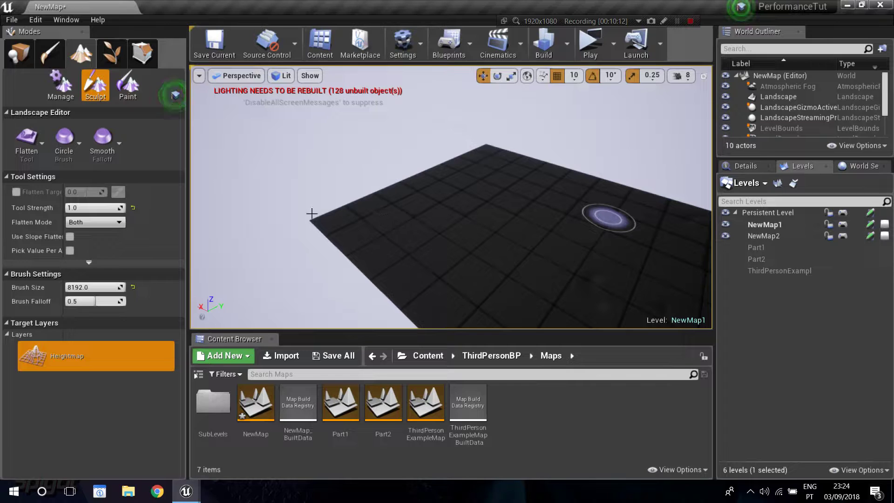
click(23, 137)
click(70, 153)
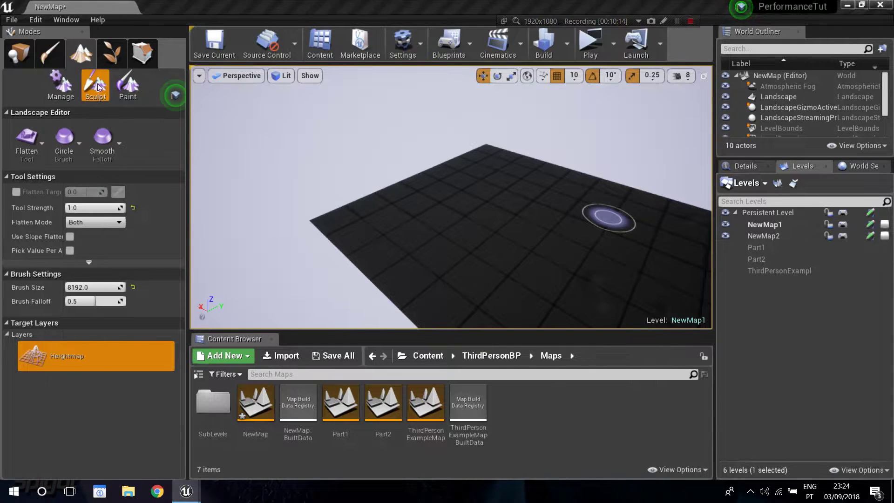
click(38, 149)
click(80, 44)
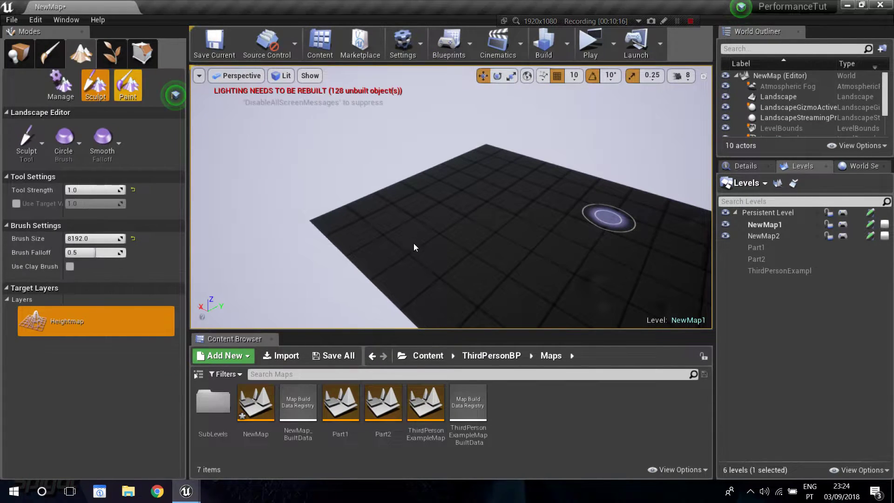
key(w)
right_drag(348, 236, 291, 237)
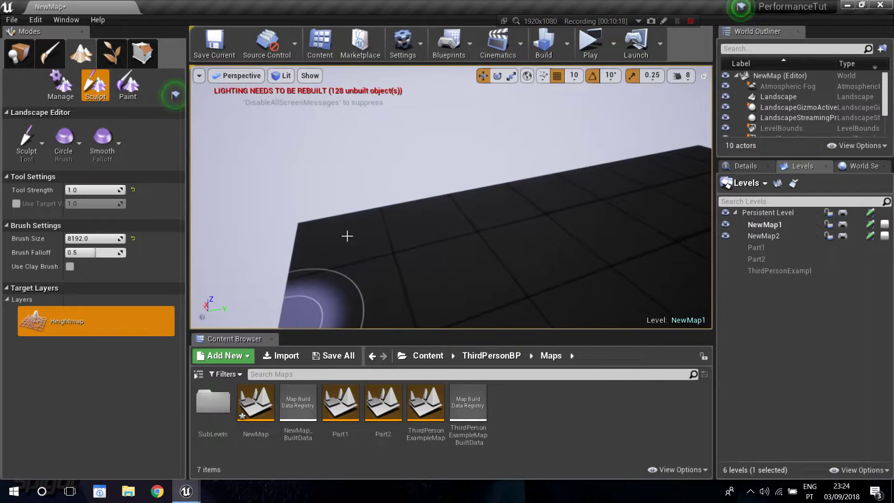
right_drag(588, 204, 424, 209)
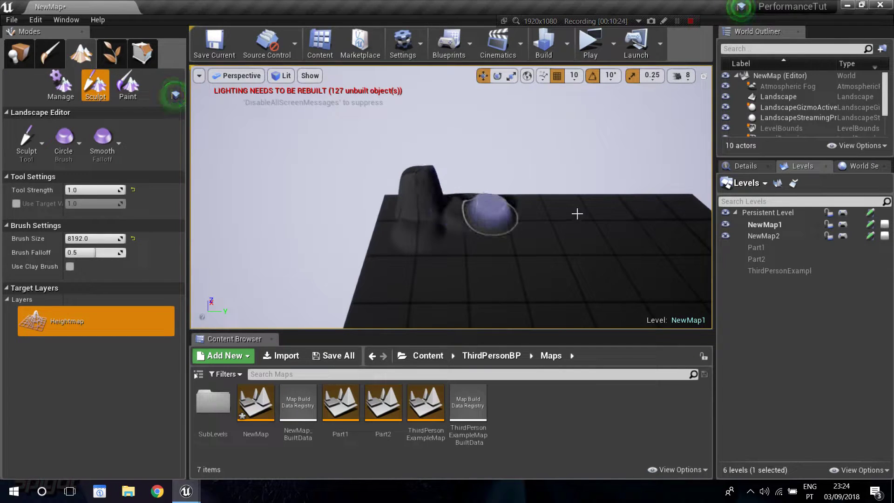
- Raise more hills in a row along the landscape's outer edge using the Sculpt tool at strength 1.0 and brush size 8192
mouse_move(576, 214)
right_down()
mouse_move(624, 224)
mouse_move(615, 215)
right_up()
key(w)
key(s)
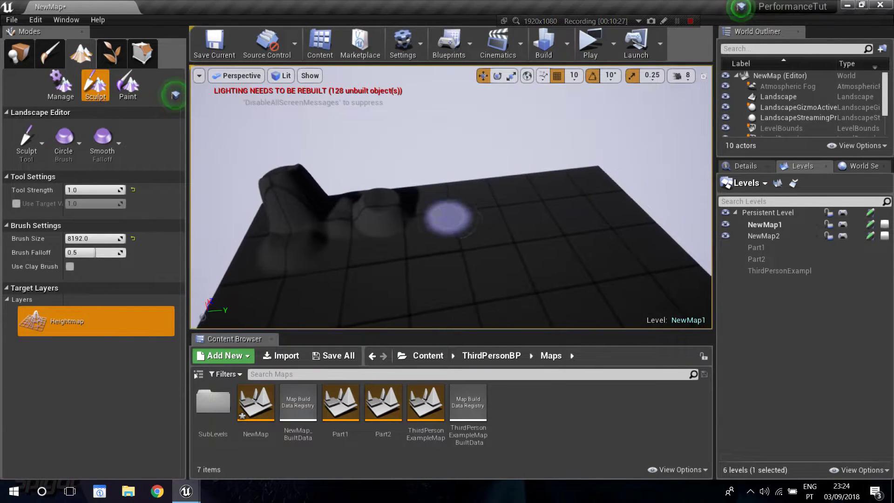
right_drag(480, 198, 447, 197)
key(d)
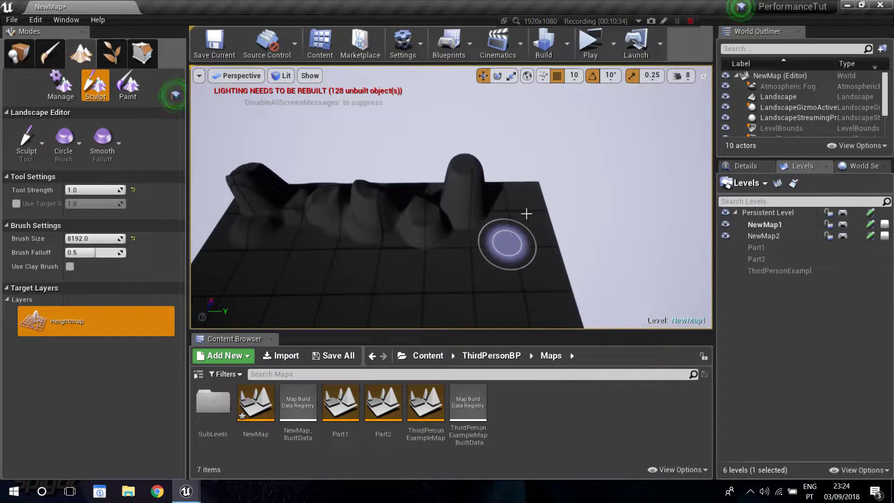
- Preview the game from the end of the landscape opposite the hills, run and jump with the character, and end the preview
right_drag(526, 214, 547, 247)
key(s)
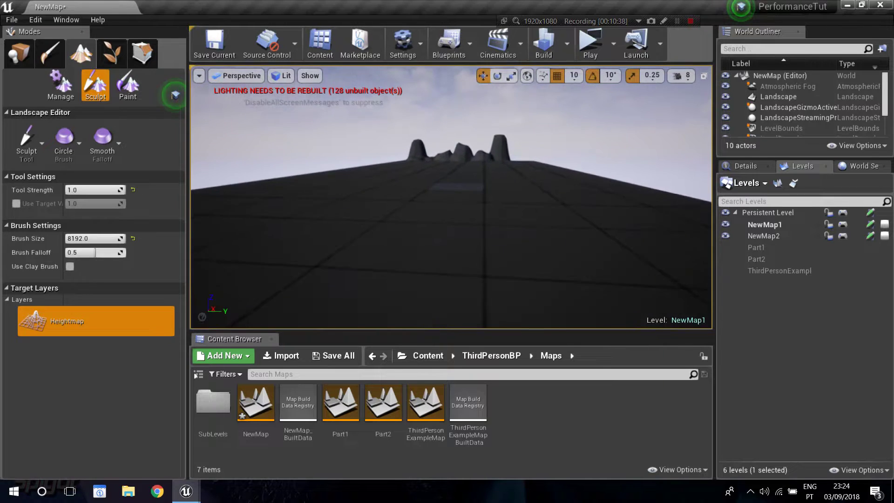
click(589, 41)
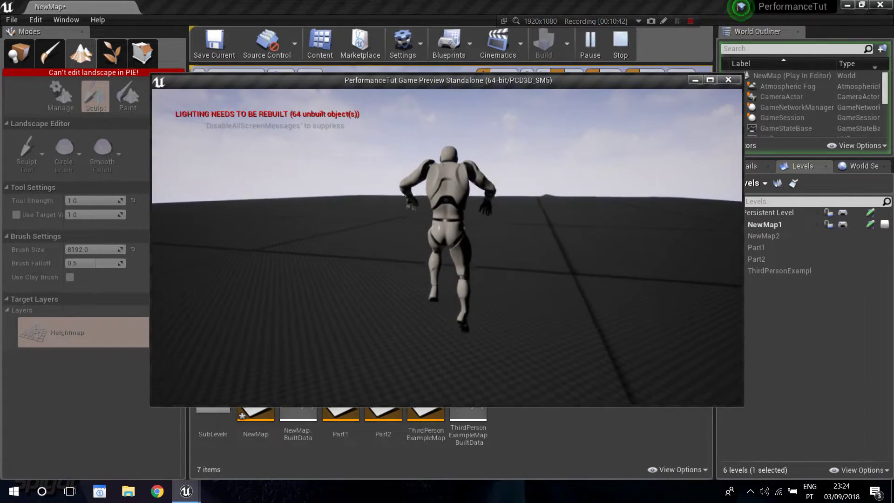
key(w)
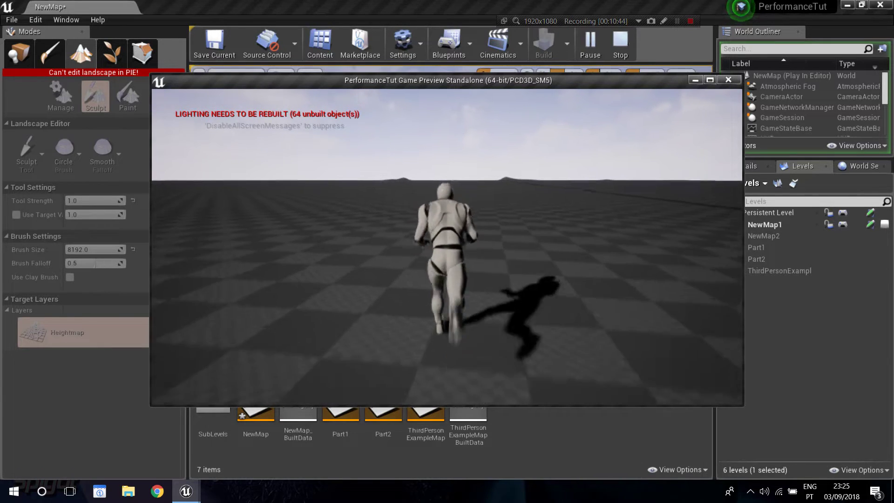
key(space)
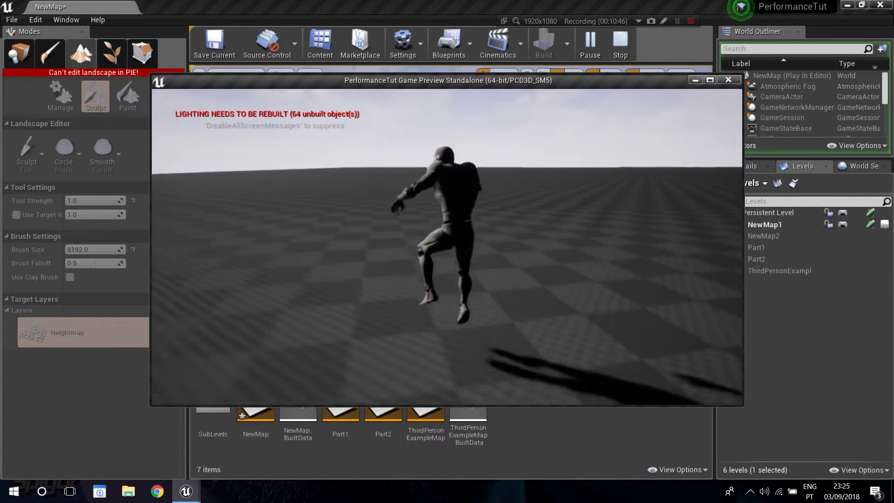
key(Escape)
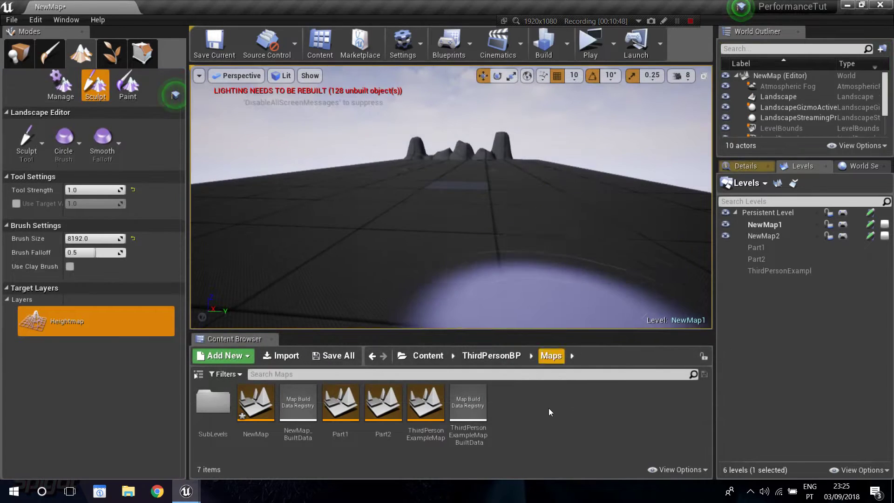
- Create a World Composition layer named MyLayer with a streaming distance of 200000
mouse_move(186, 490)
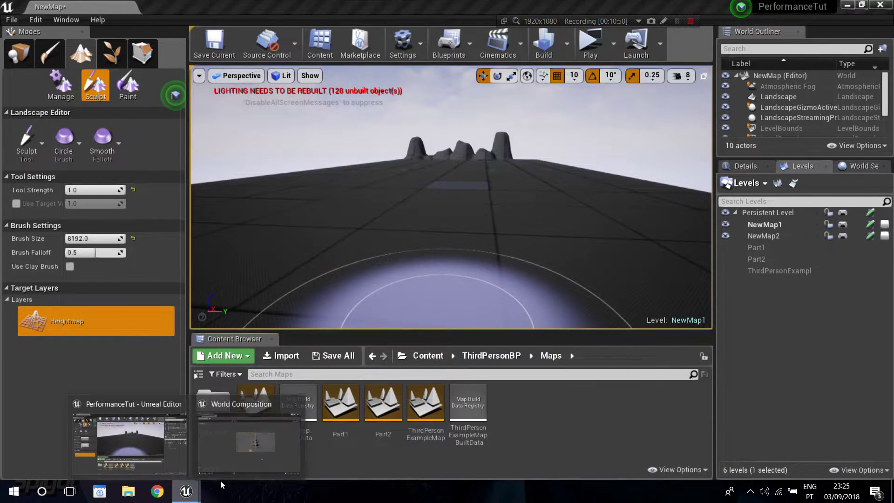
click(249, 443)
drag(457, 235, 239, 135)
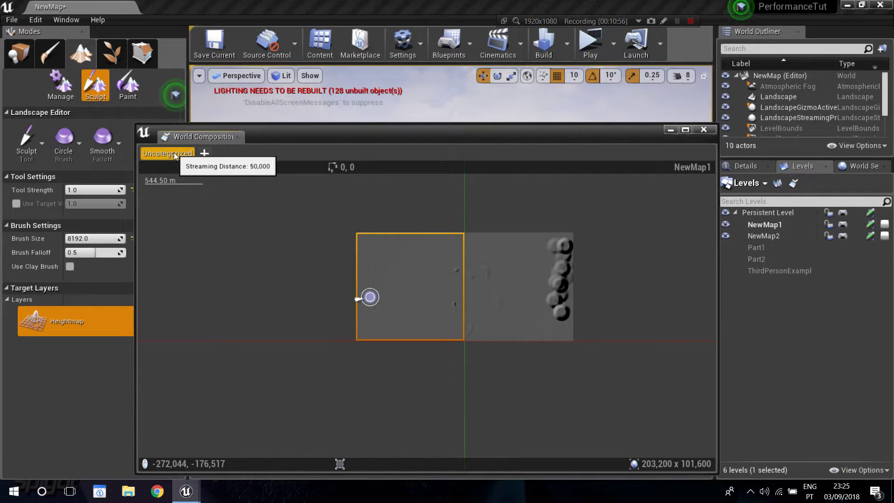
click(205, 153)
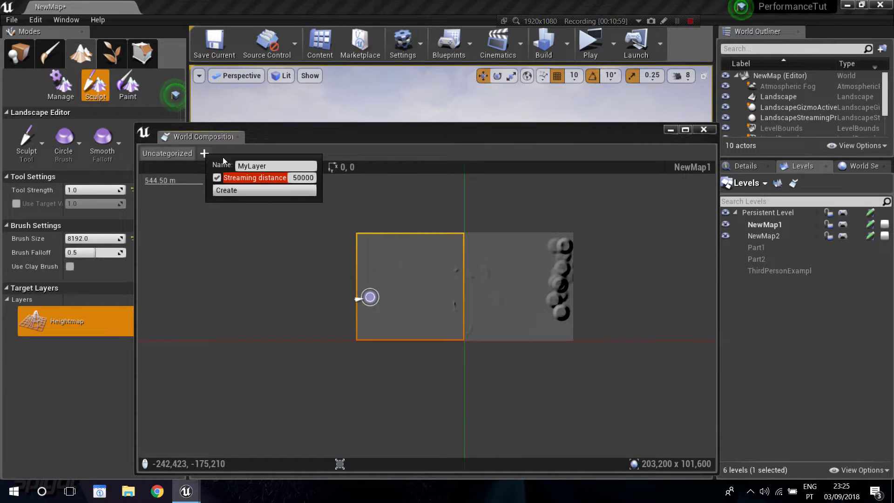
click(315, 178)
text(2)
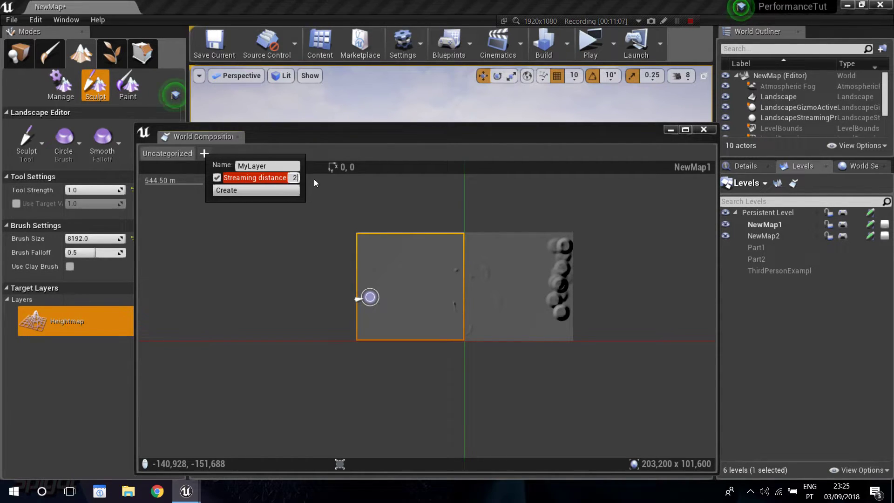
text(00000)
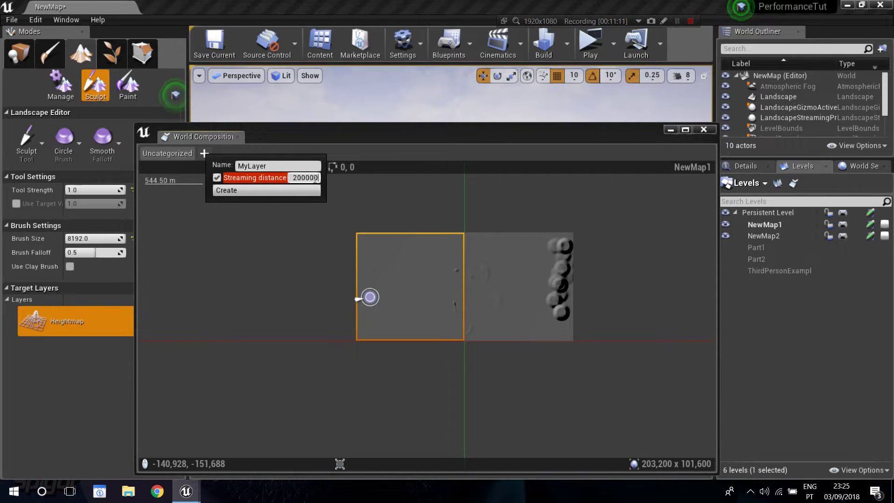
click(274, 196)
- Assign both the NewMap1 and NewMap2 tiles to MyLayer in World Composition
ctrl+click(511, 283)
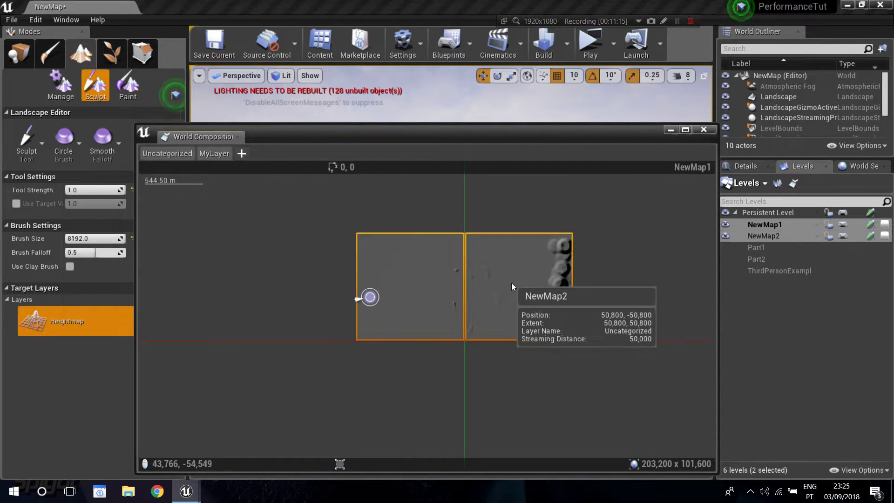
right_click(426, 280)
mouse_move(468, 376)
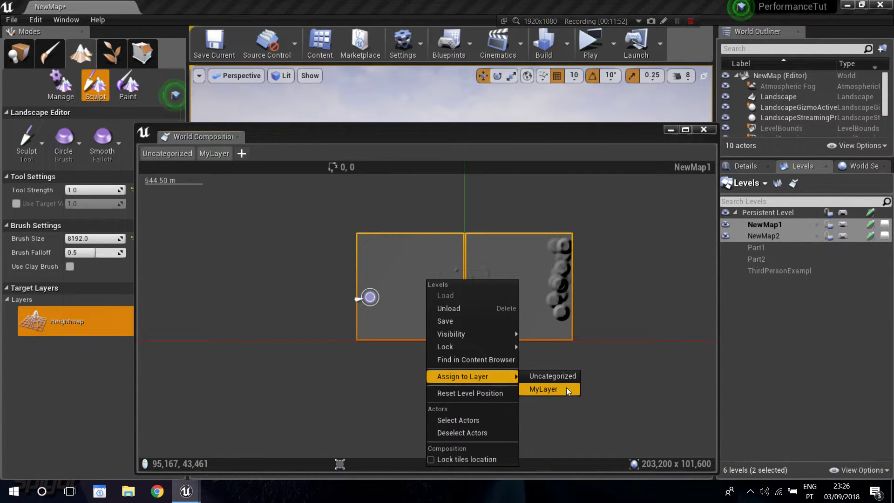
click(566, 387)
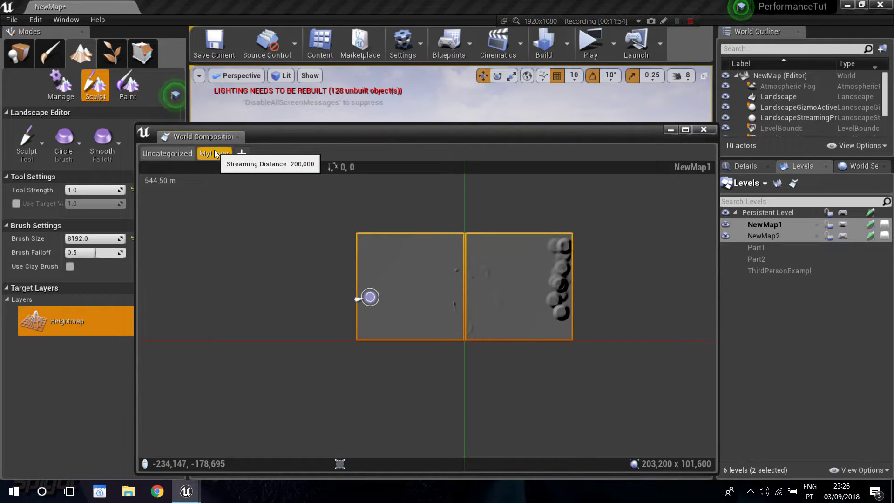
- Preview the game with the new layer's streaming distance, run with the character to check the distant hills, and end the preview
click(669, 130)
click(590, 42)
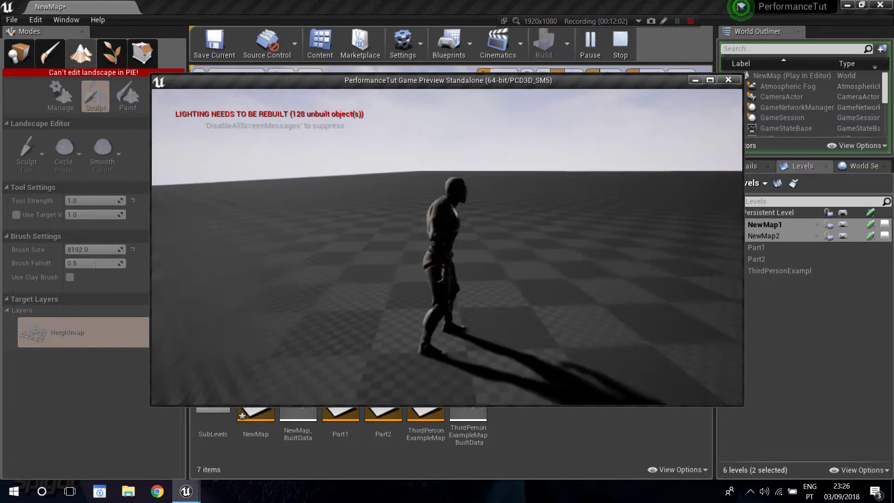
key(w)
key(Escape)
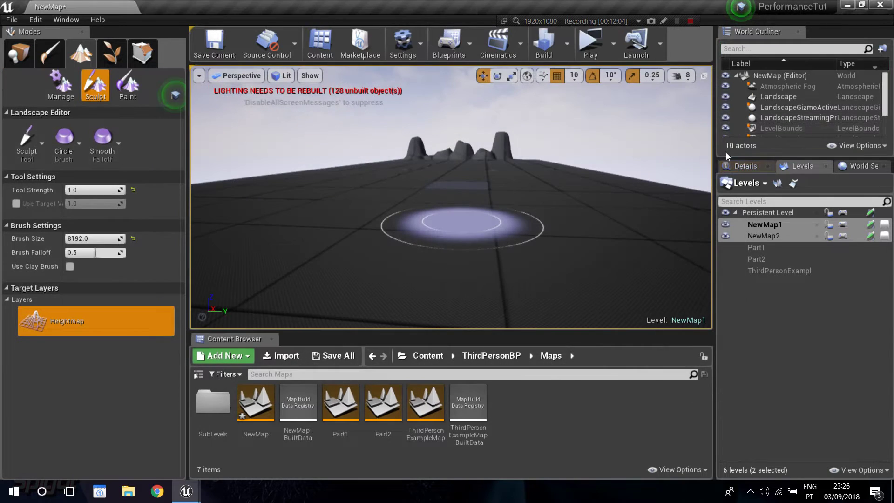
- Examine the world boundary square around the NewMap1 and NewMap2 tiles in World Composition at different scales, and close the map window
right_drag(412, 251, 370, 263)
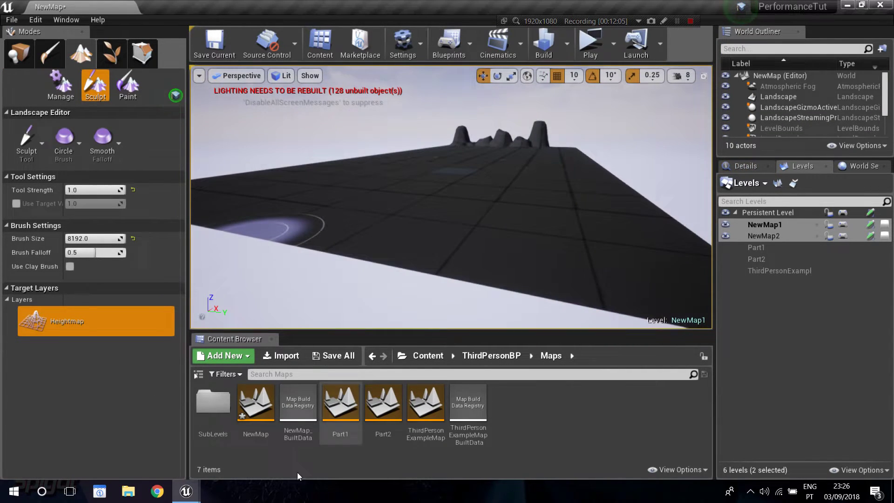
click(186, 492)
click(246, 469)
scroll(523, 234, down, 2)
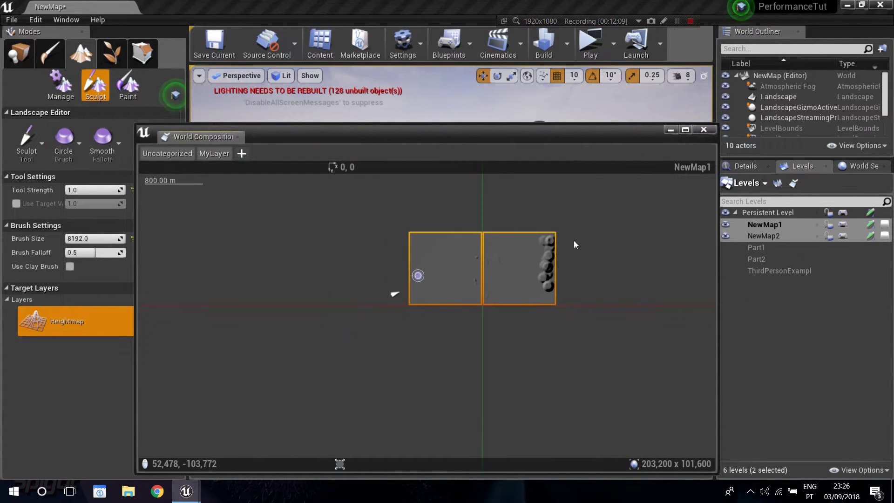
right_drag(605, 233, 561, 291)
scroll(560, 286, down, 1)
right_drag(577, 254, 379, 350)
scroll(511, 301, down, 1)
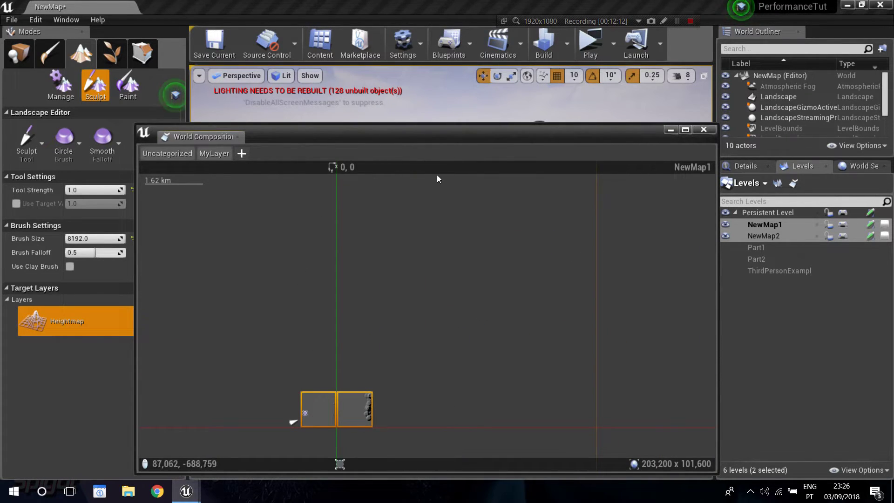
scroll(546, 342, down, 5)
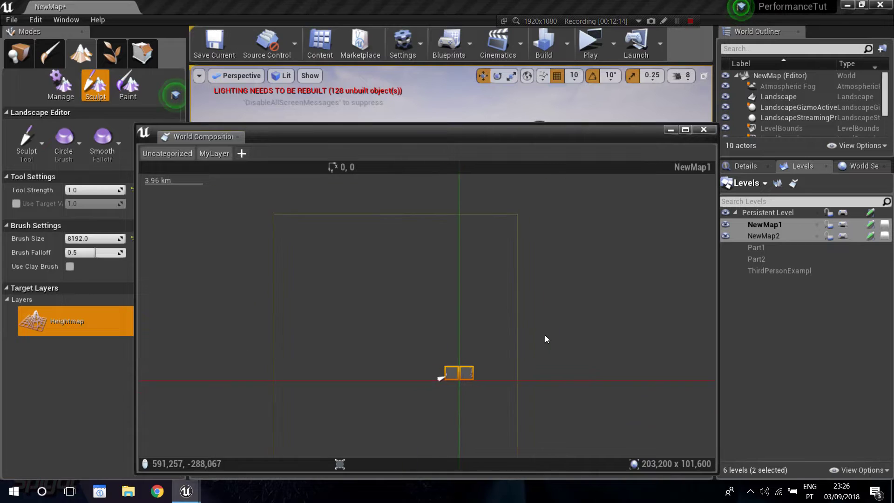
scroll(409, 340, up, 1)
right_drag(409, 339, 308, 302)
scroll(360, 291, down, 4)
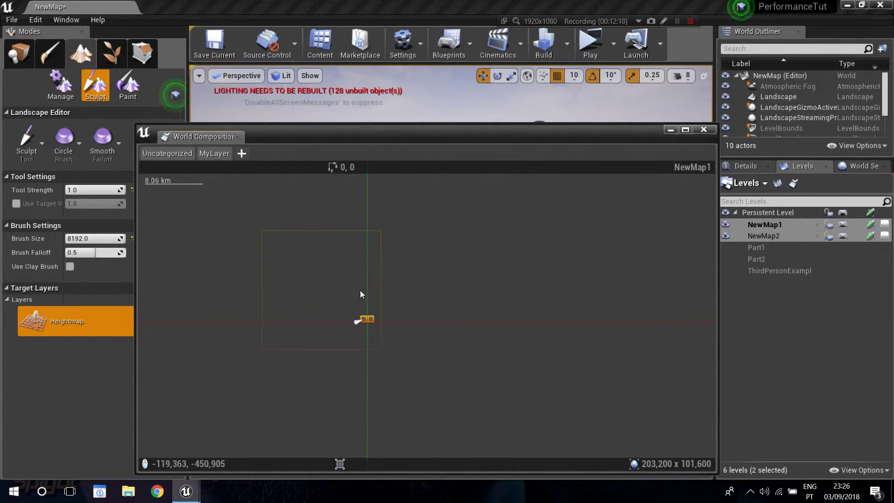
scroll(333, 311, down, 3)
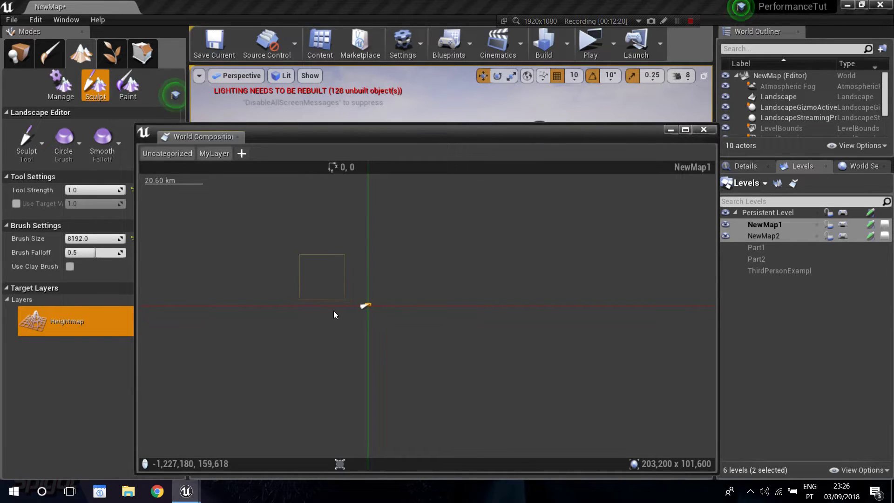
scroll(326, 300, up, 3)
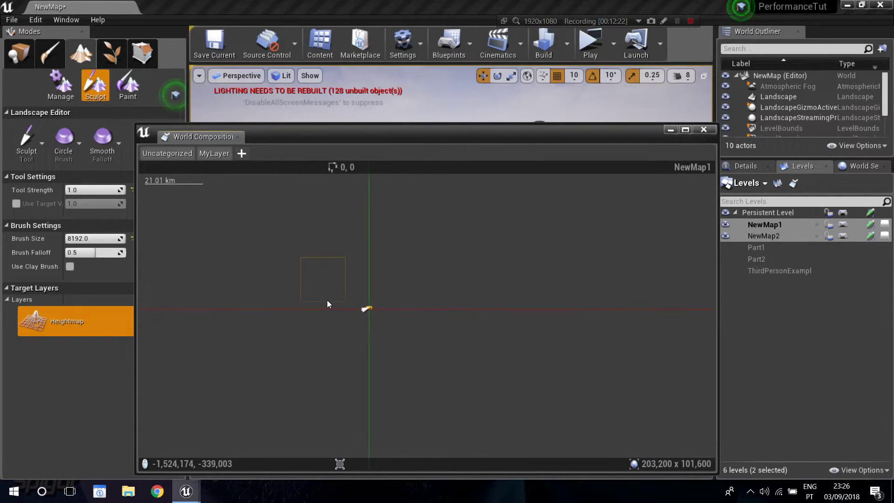
scroll(327, 305, up, 3)
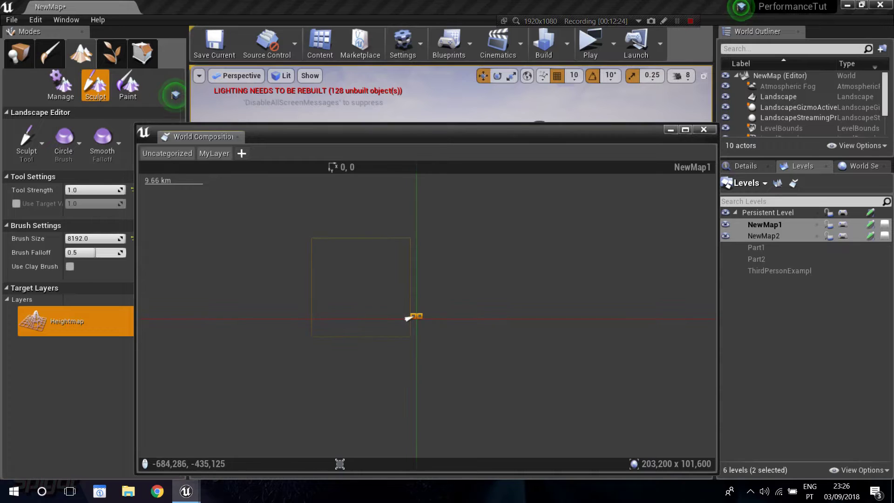
scroll(354, 294, up, 2)
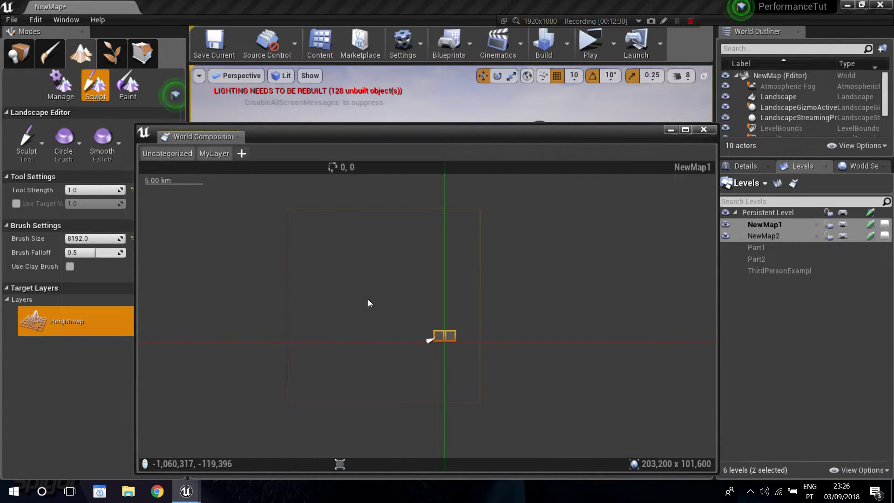
right_drag(368, 299, 353, 278)
scroll(353, 277, up, 1)
right_drag(319, 202, 348, 242)
right_drag(375, 273, 341, 322)
scroll(354, 285, down, 1)
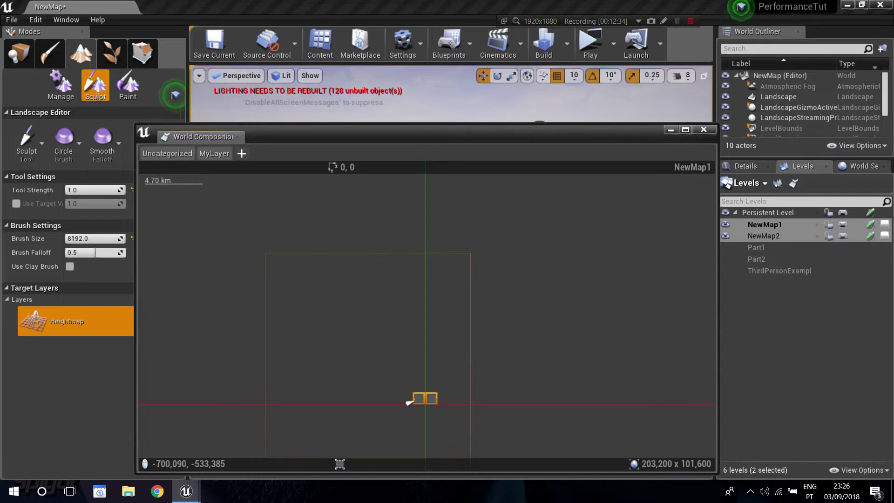
right_drag(345, 361, 377, 297)
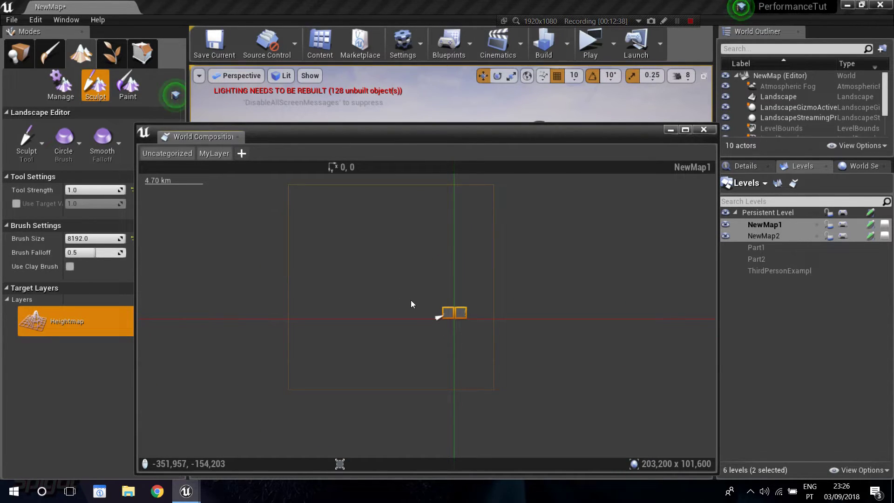
right_drag(384, 280, 386, 316)
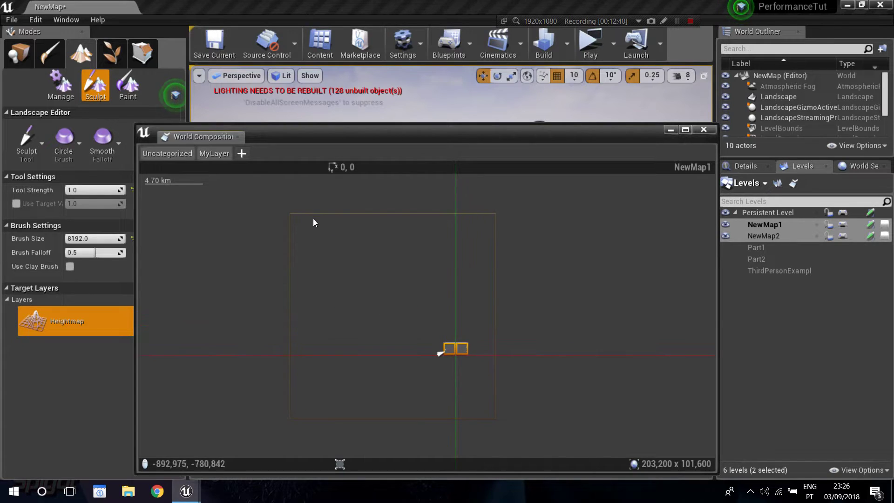
right_drag(349, 283, 343, 266)
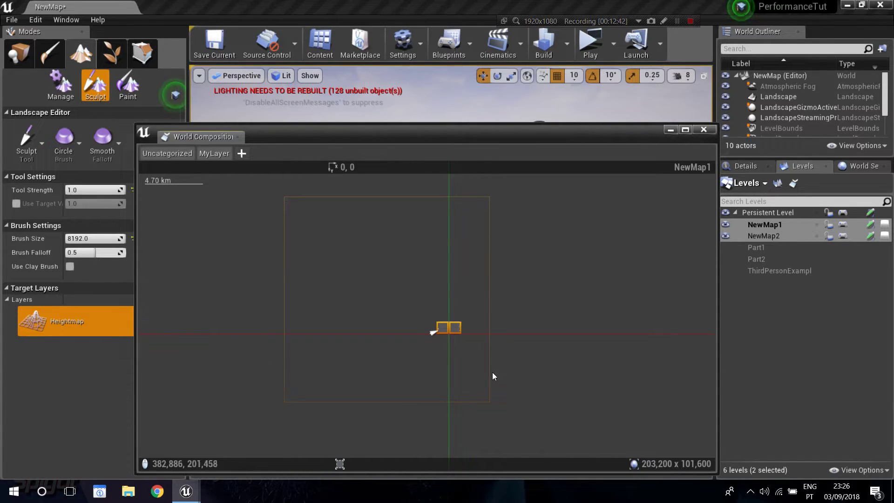
right_drag(426, 339, 377, 331)
scroll(331, 336, up, 1)
scroll(377, 331, up, 2)
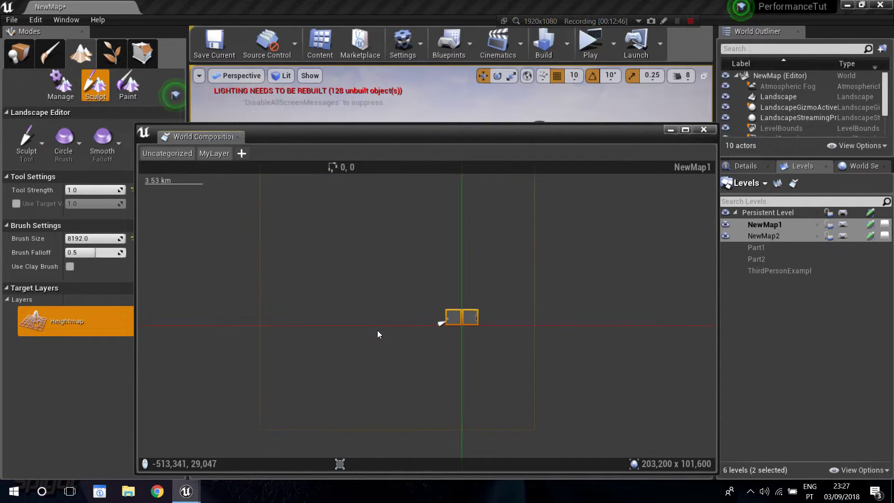
right_drag(420, 299, 391, 310)
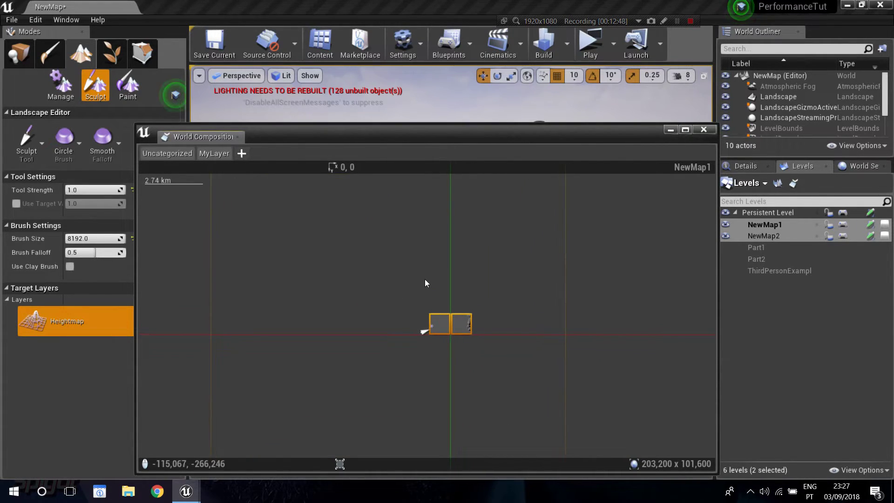
scroll(448, 300, down, 2)
right_drag(429, 256, 420, 290)
scroll(415, 231, down, 1)
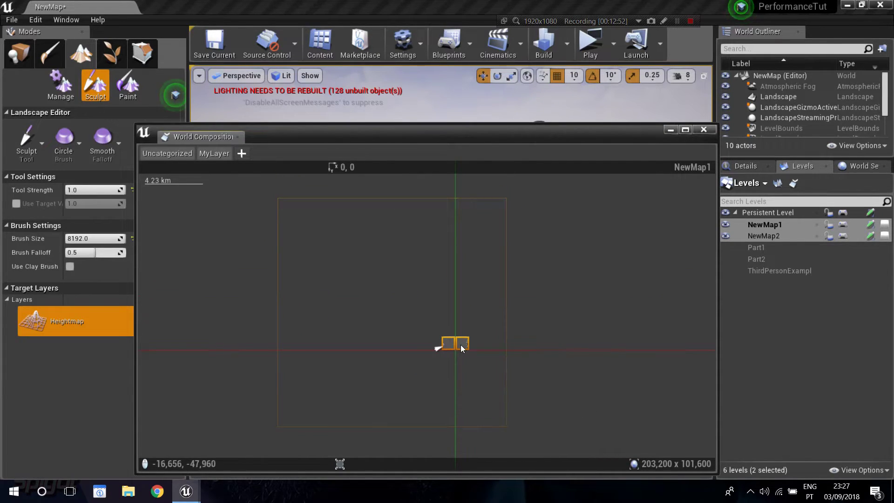
mouse_move(463, 345)
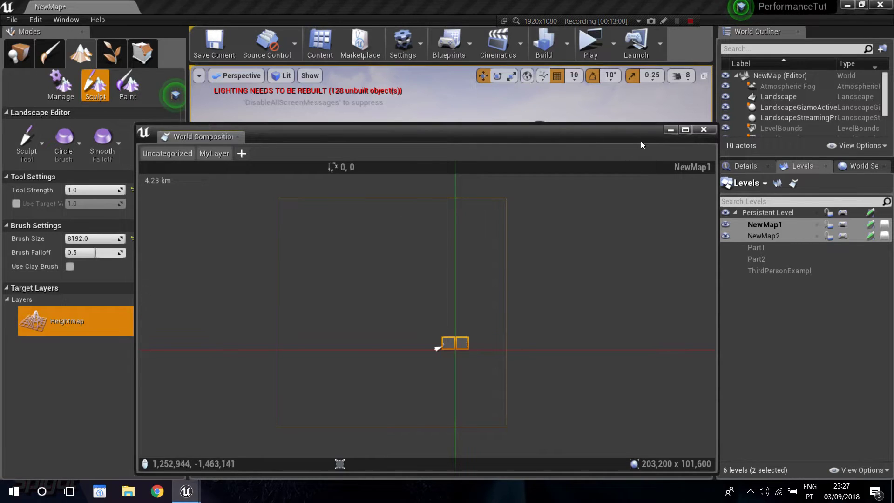
click(704, 129)
key(s)
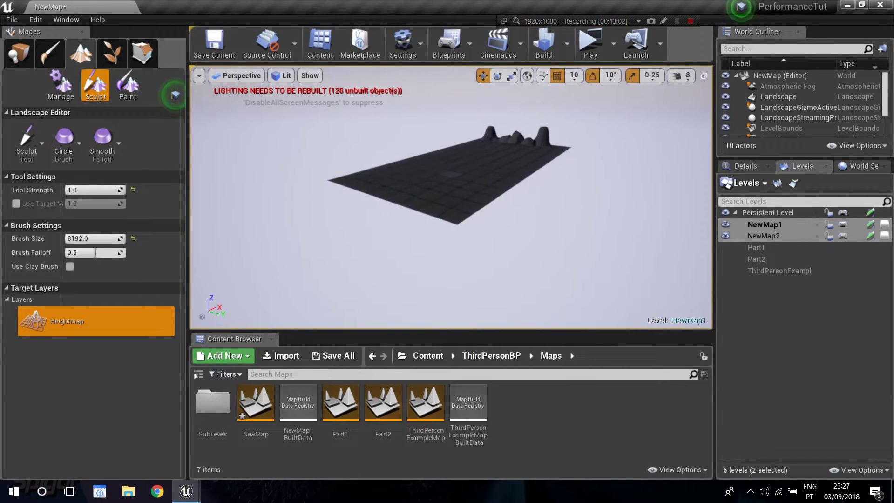
- Examine the two-tile landscape in the viewport from far away and close up, including the distant hills
right_drag(582, 134, 638, 126)
key(w)
key(w)
key(w)
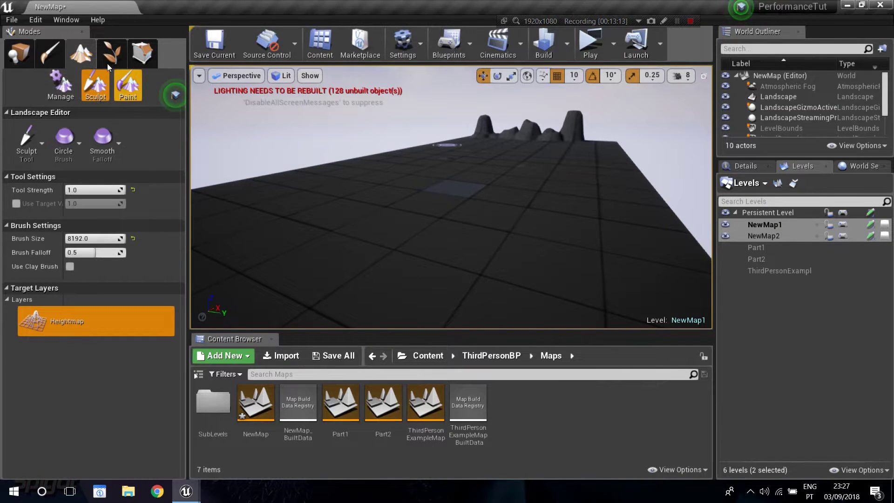
key(s)
mouse_move(454, 224)
right_down()
mouse_move(452, 191)
mouse_move(454, 224)
right_up()
key(w)
key(s)
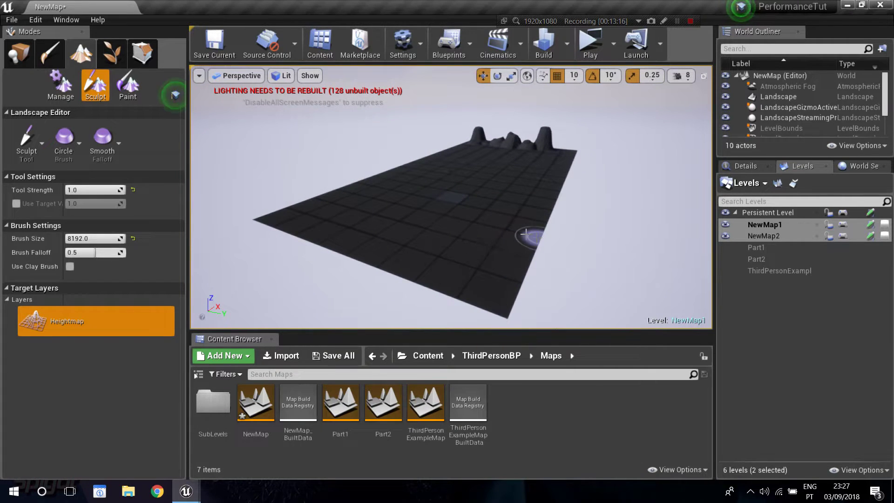
key(s)
mouse_move(551, 244)
right_down()
mouse_move(519, 244)
mouse_move(545, 243)
right_up()
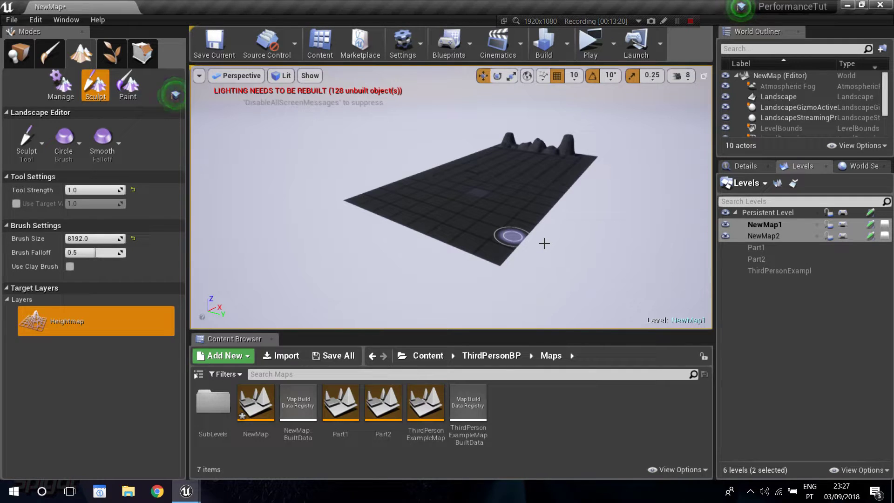
key(w)
mouse_move(546, 244)
right_down()
mouse_move(564, 235)
mouse_move(509, 280)
right_up()
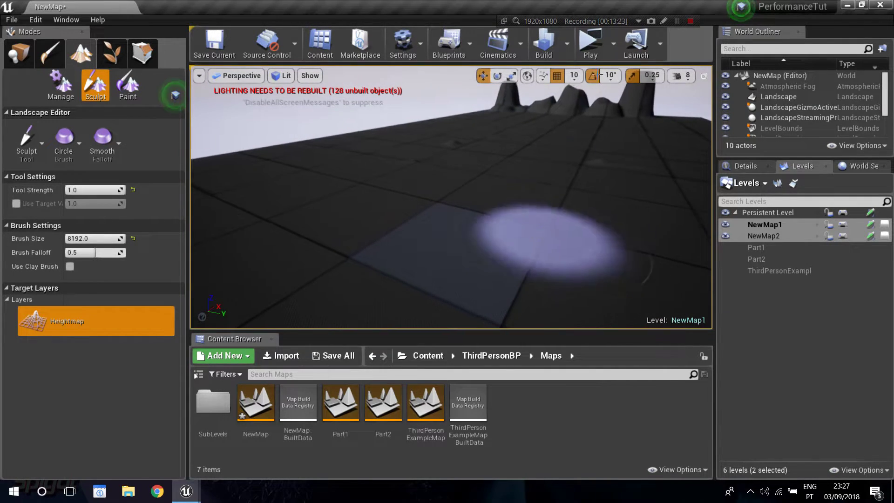
- Preview the game, run and jump with the character toward the distant hills, and end the preview
click(601, 38)
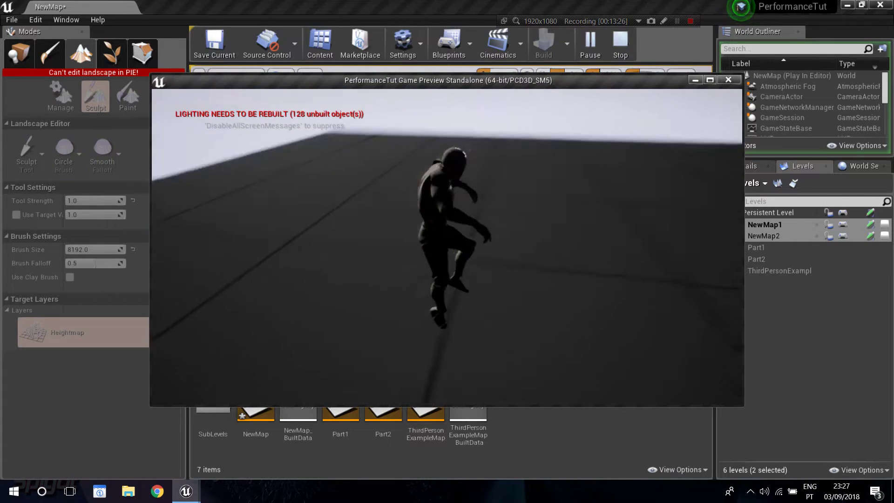
key(w)
key(space)
key(a)
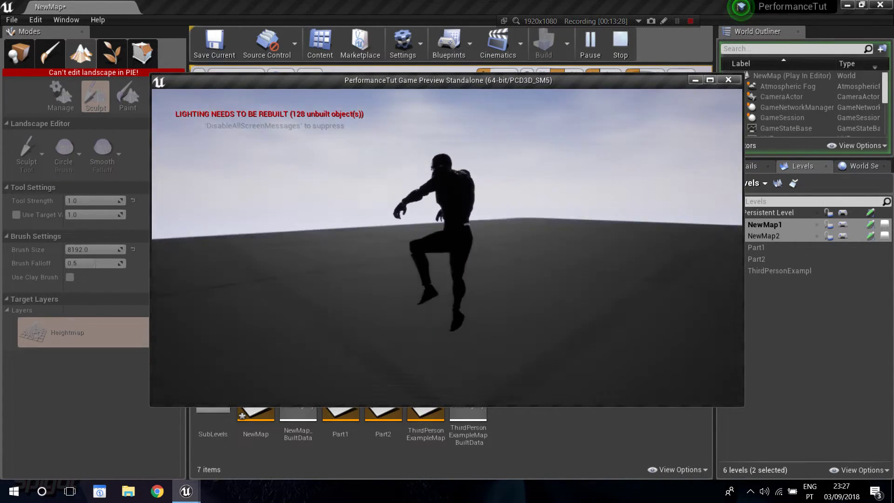
key(w)
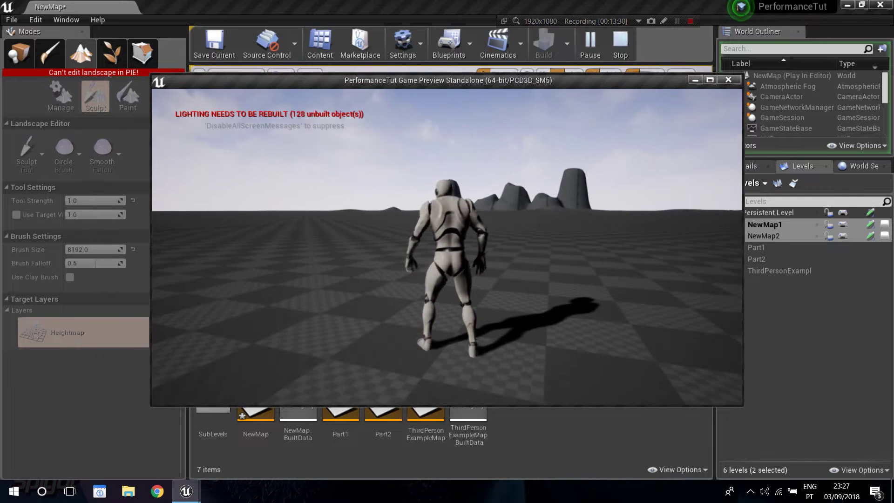
key(w)
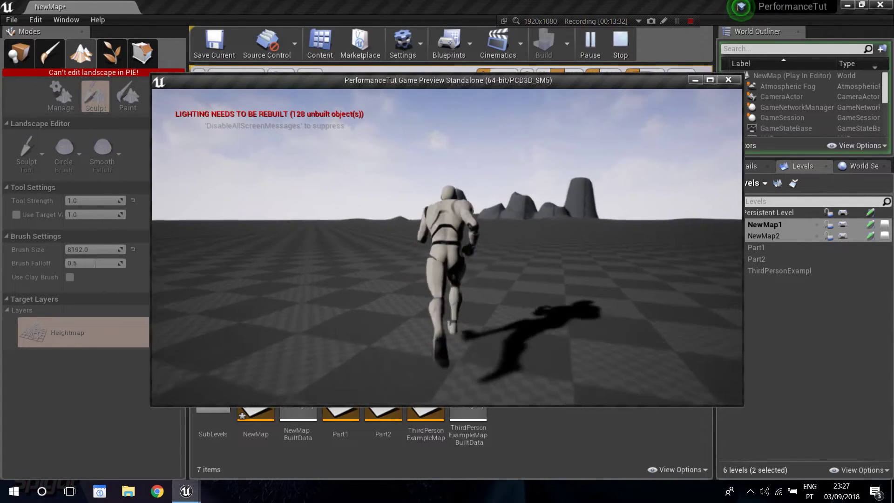
key(space)
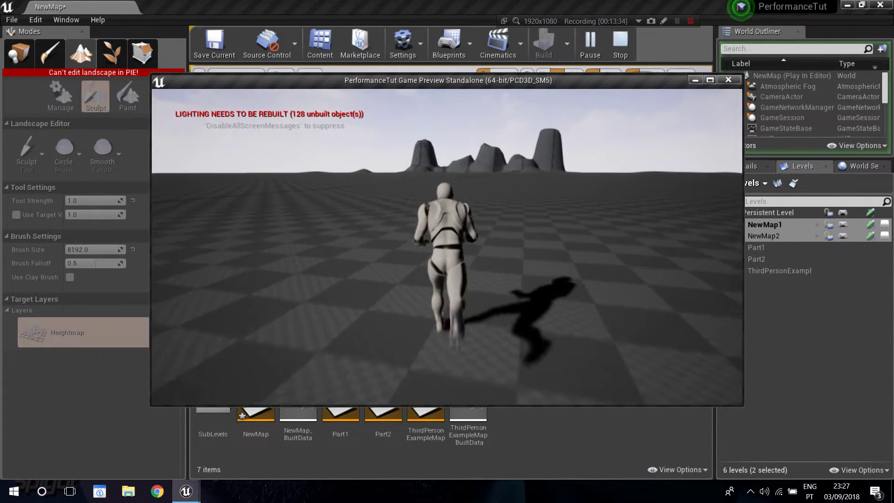
key(Escape)
- Check NewMap1's adjacent landscape options and the streaming distances of the MyLayer and Uncategorized layers in World Composition, and minimize the map window
right_drag(559, 186, 594, 201)
key(s)
mouse_move(186, 500)
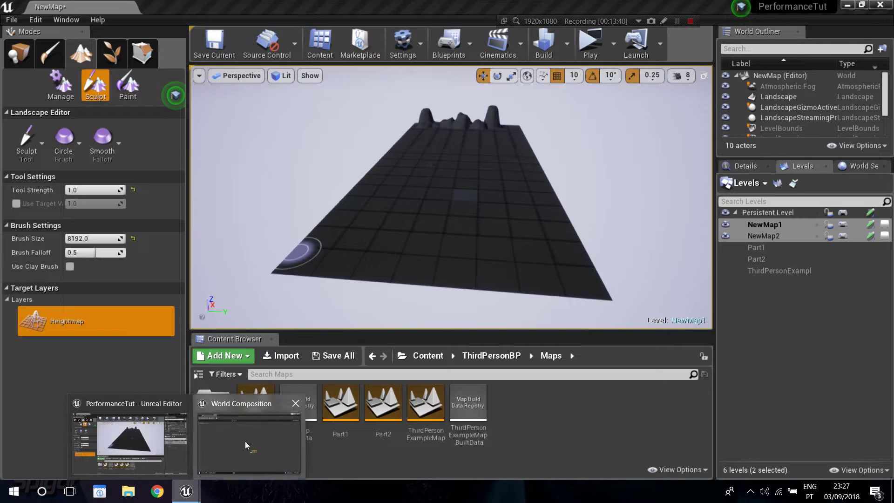
click(245, 440)
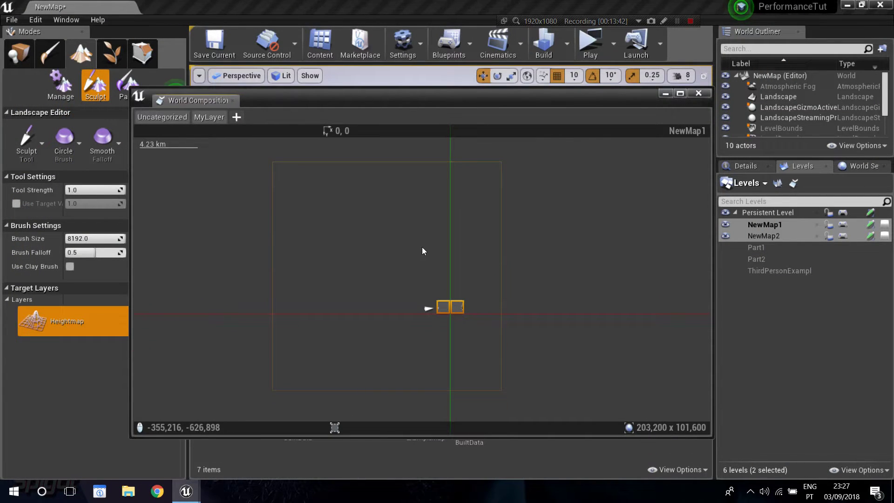
scroll(460, 270, up, 1)
click(439, 309)
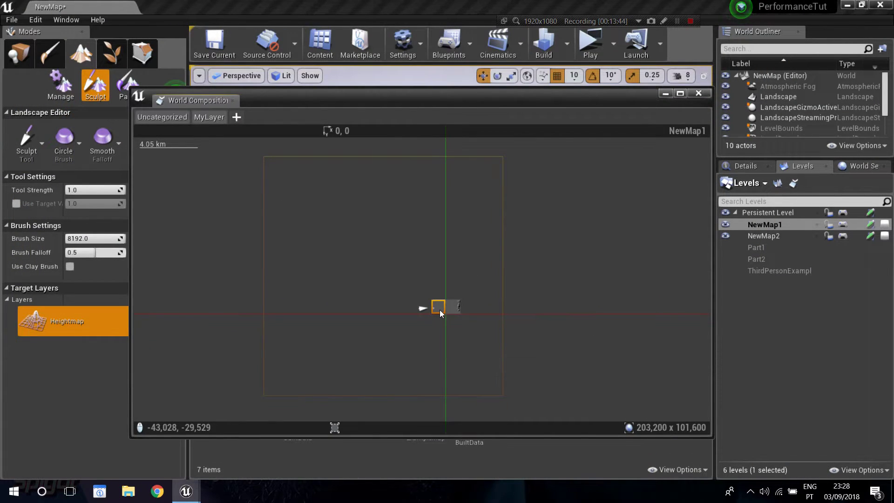
right_click(439, 310)
mouse_move(505, 276)
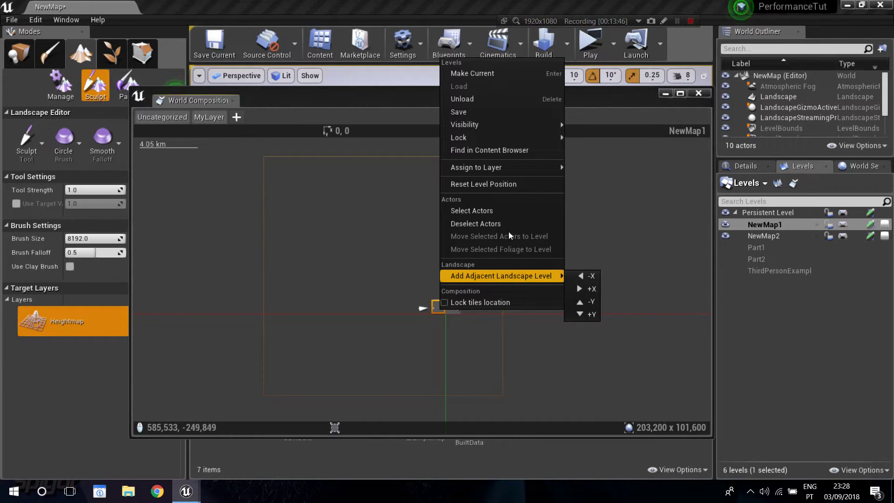
click(228, 166)
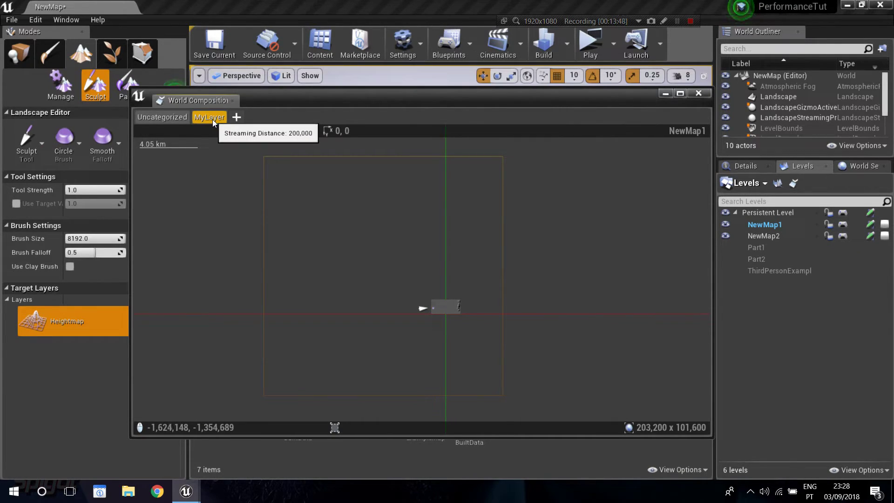
click(172, 119)
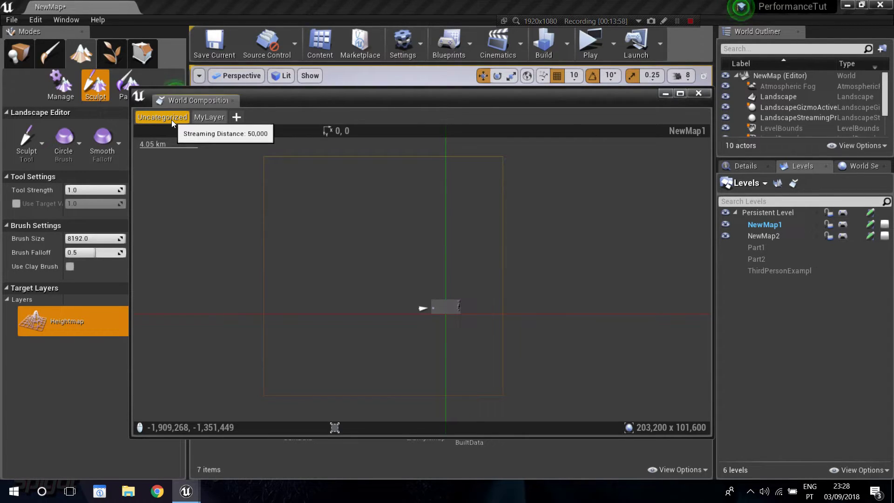
click(204, 119)
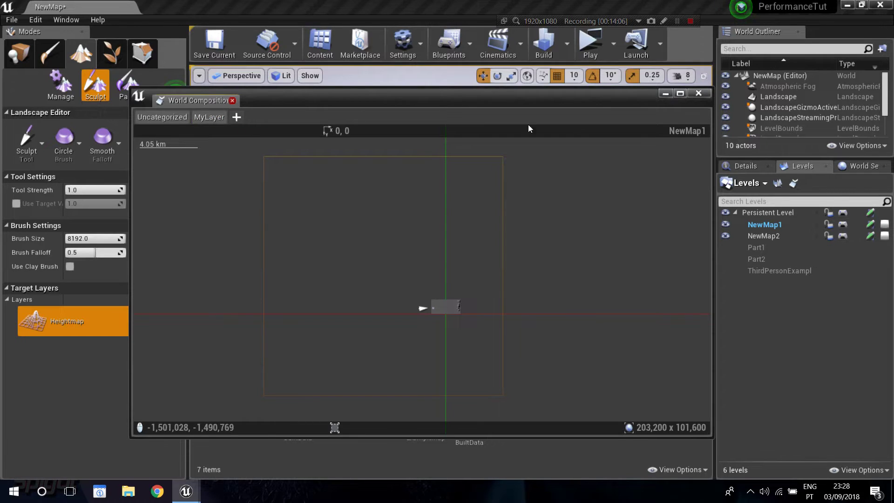
click(665, 93)
- Inspect the landscape up to the hills in the viewport, preview the game with a short character walk, and end the preview
key(w)
mouse_move(448, 219)
right_down()
mouse_move(384, 224)
mouse_move(403, 185)
mouse_move(408, 194)
mouse_move(387, 205)
mouse_move(354, 200)
mouse_move(556, 219)
right_up()
key(w)
key(s)
key(w)
key(s)
key(s)
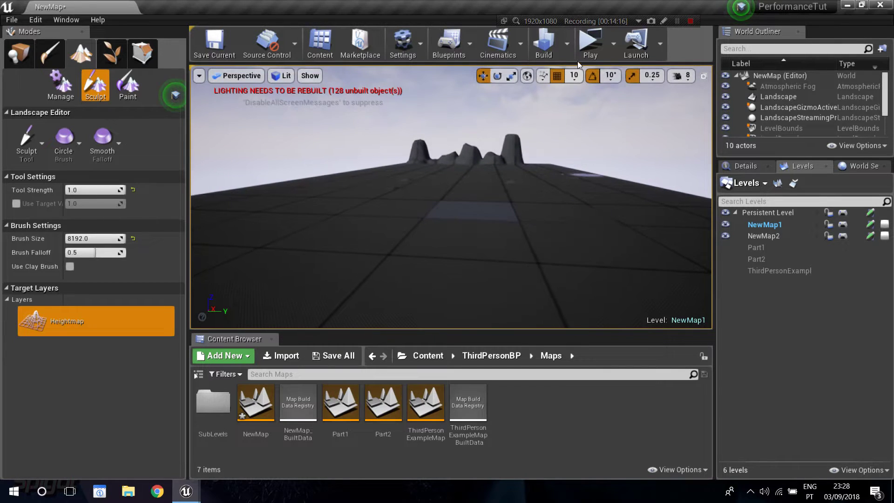
click(589, 41)
key(w)
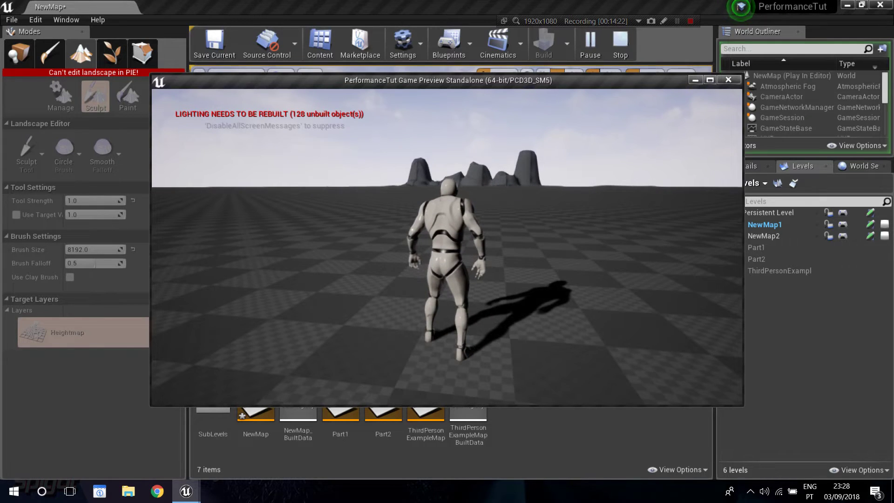
key(d)
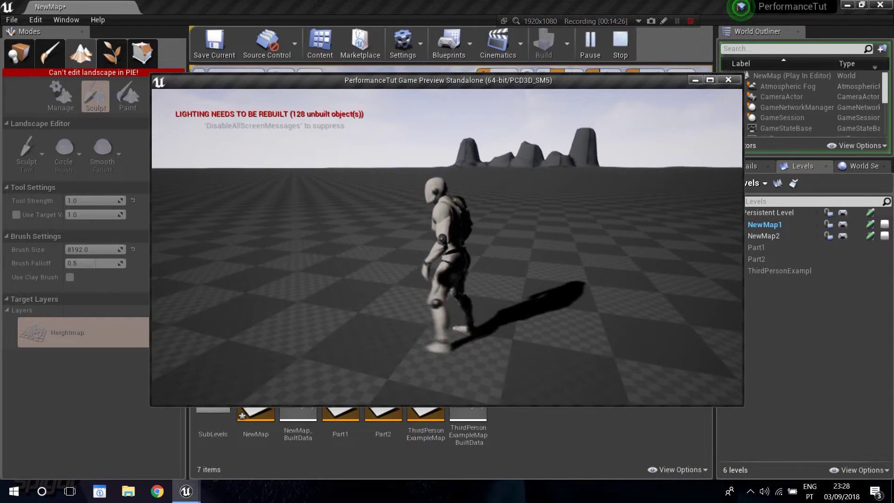
key(Escape)
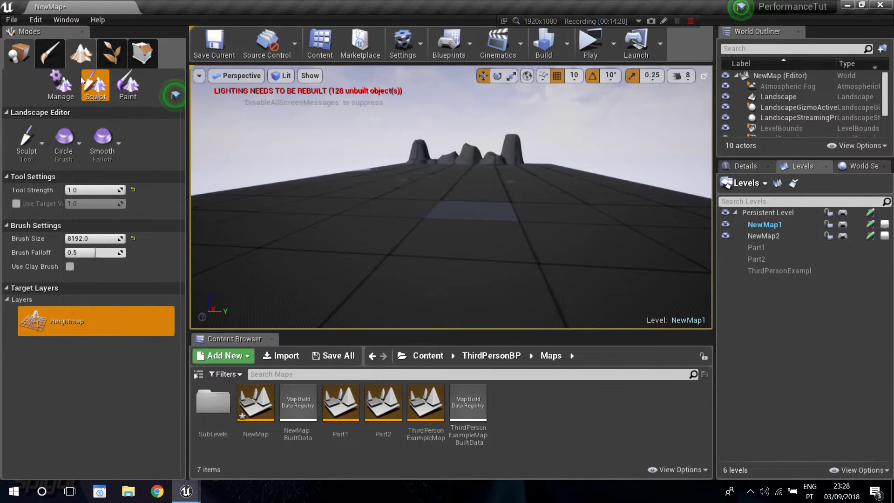
- Switch from landscape sculpting to Place mode and run a brief game preview from a viewpoint nearer the hills
click(30, 58)
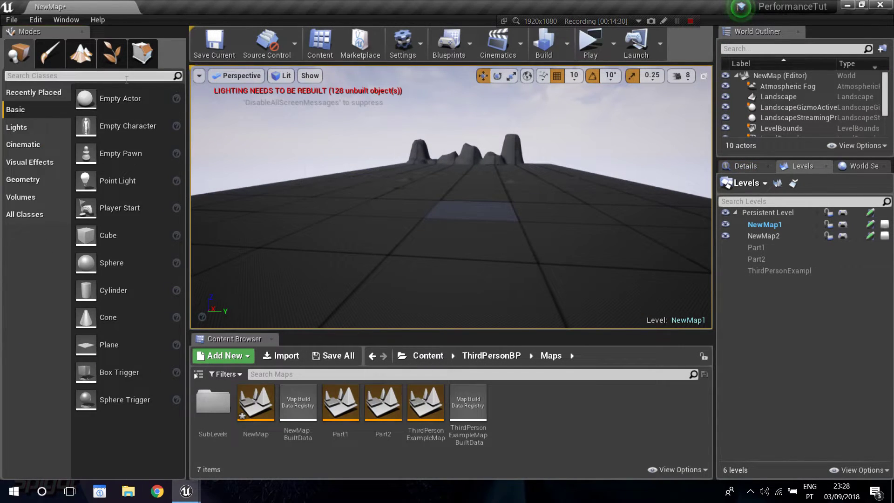
right_drag(474, 222, 503, 207)
key(w)
click(585, 45)
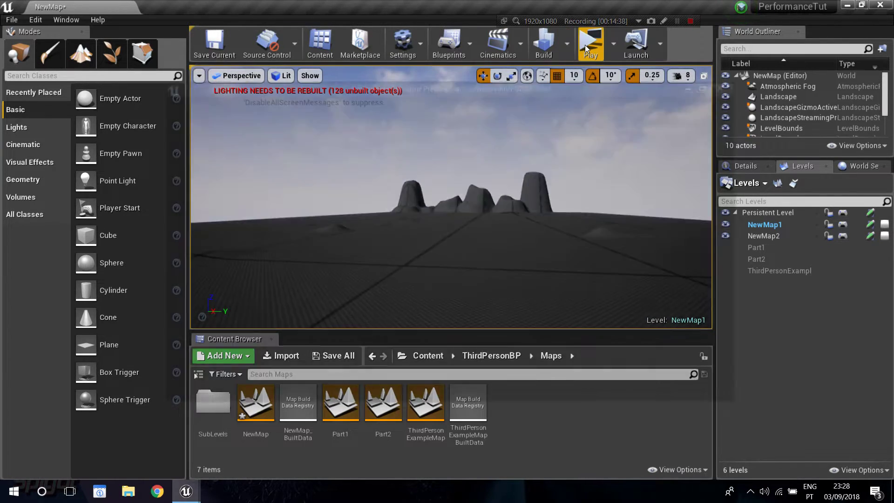
key(Escape)
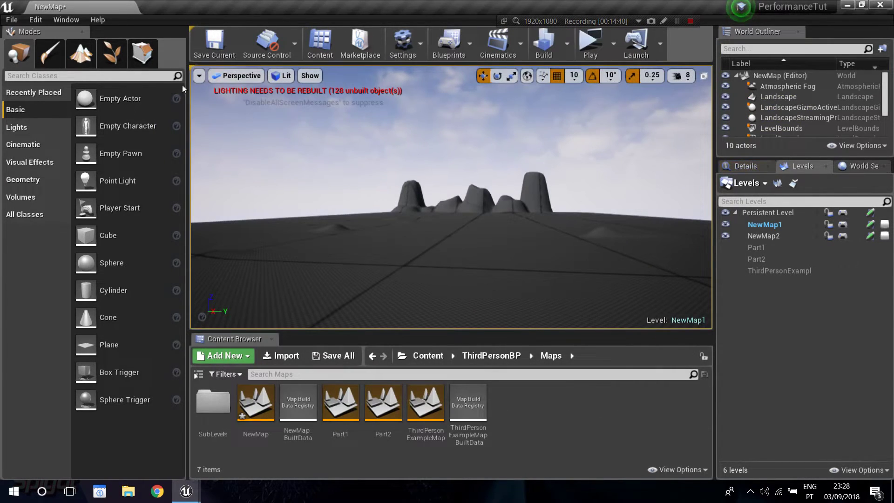
- Assign both the NewMap1 and NewMap2 tiles to the Uncategorized layer in World Composition and minimize the map window
click(187, 492)
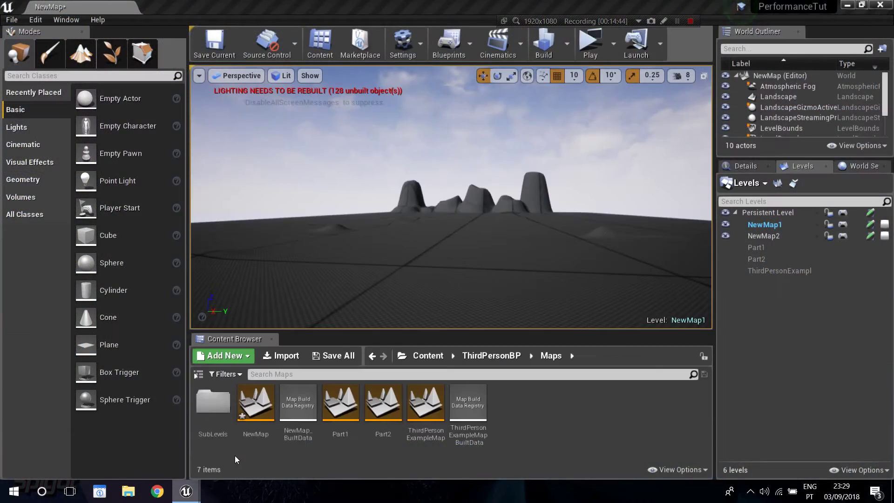
click(235, 455)
scroll(433, 309, up, 2)
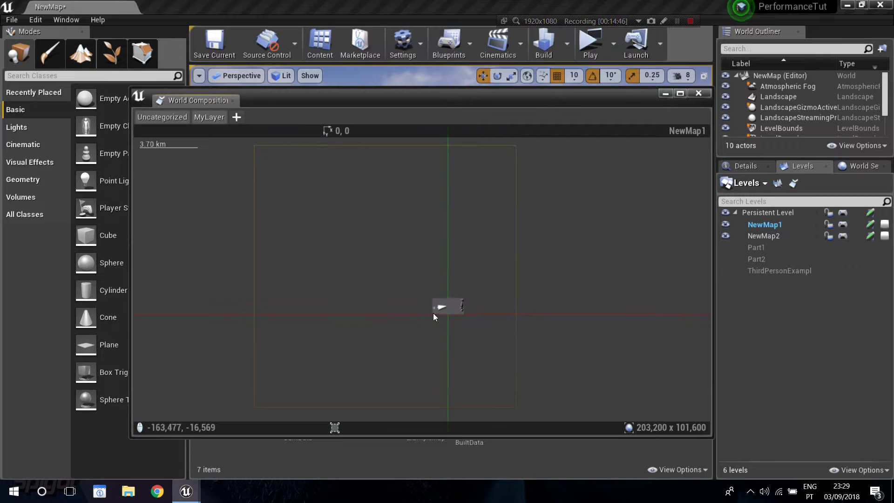
click(439, 297)
ctrl+click(465, 305)
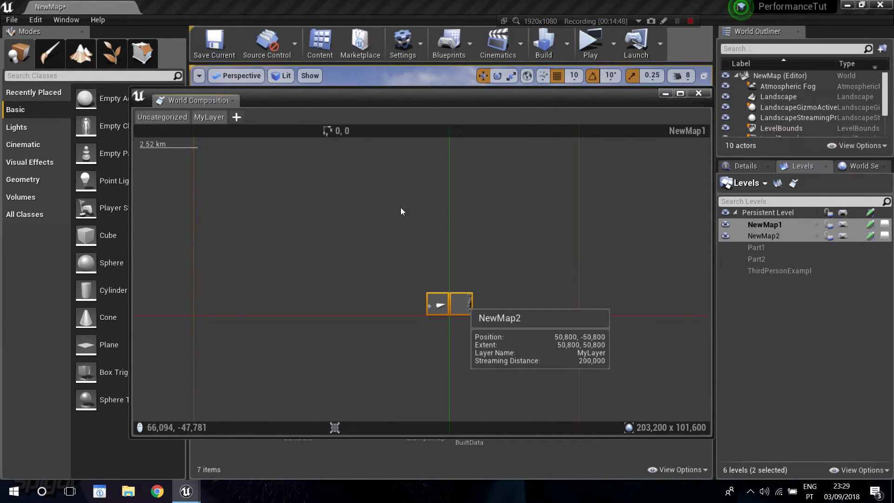
right_click(455, 304)
mouse_move(523, 211)
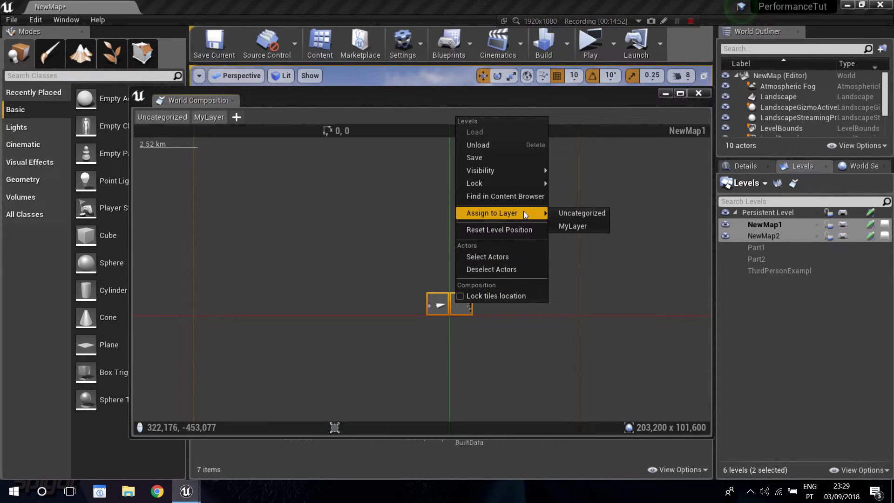
click(574, 214)
click(162, 118)
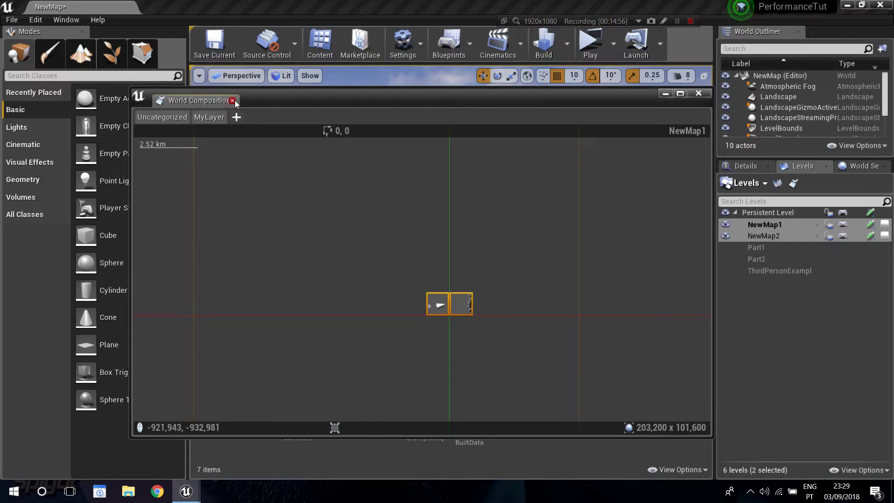
click(665, 94)
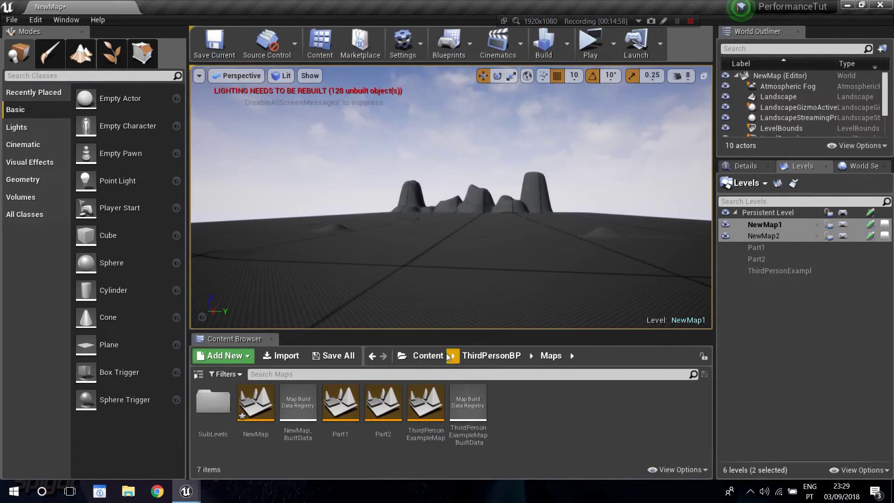
- Open the ThirdPersonCharacter Blueprint from the Blueprints folder in ThirdPersonBP
click(474, 359)
double_click(212, 400)
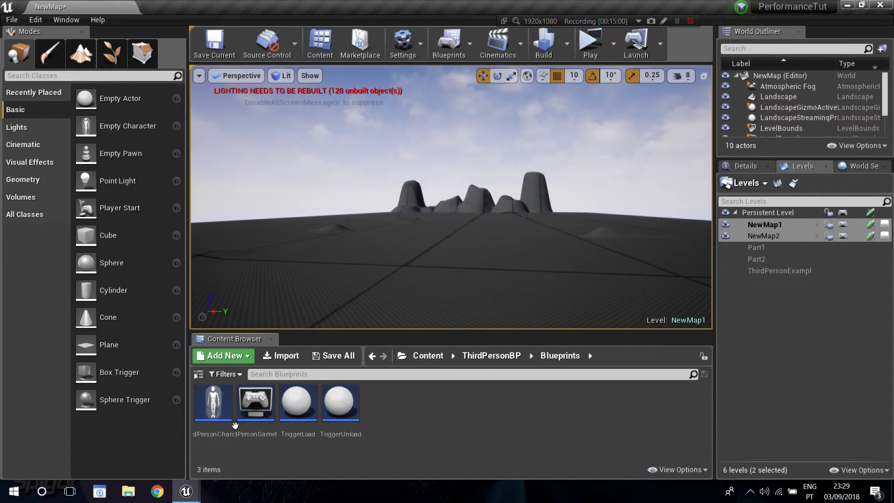
click(222, 423)
double_click(223, 423)
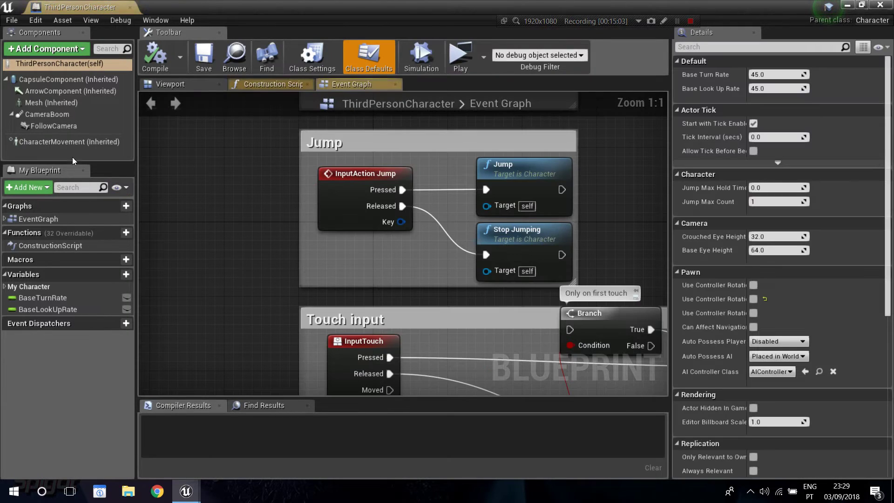
- Set the CharacterMovement component's Max Walk Speed to 60000, compile the ThirdPersonCharacter Blueprint, and return to the level editor
click(59, 143)
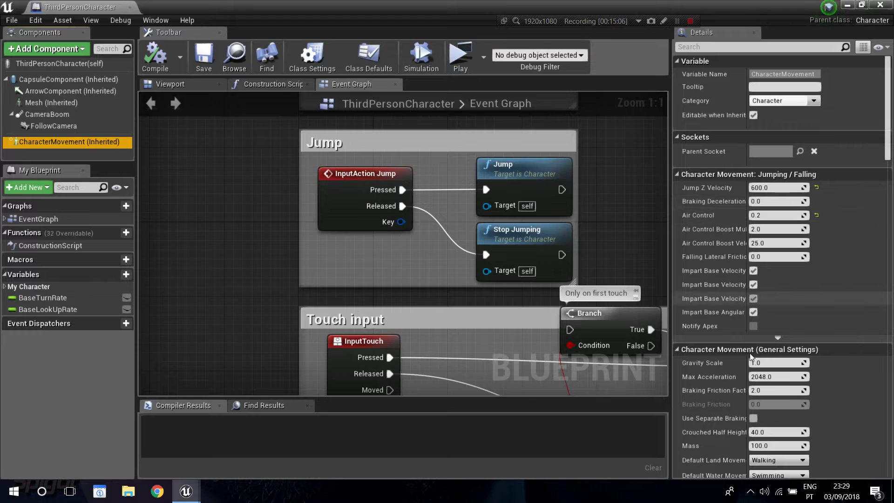
scroll(750, 353, down, 10)
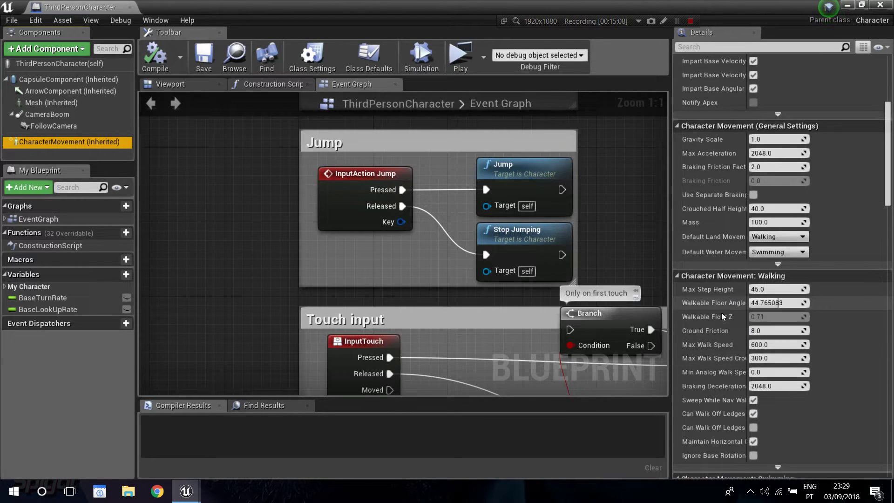
click(755, 343)
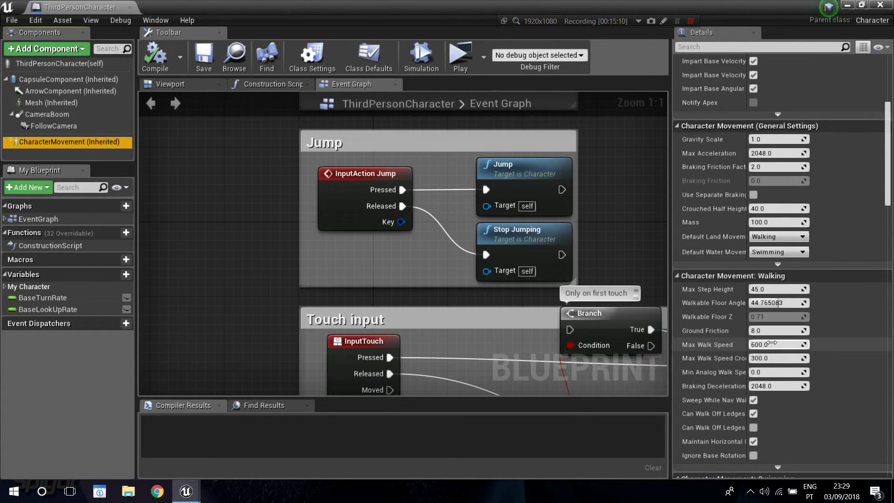
text(60000)
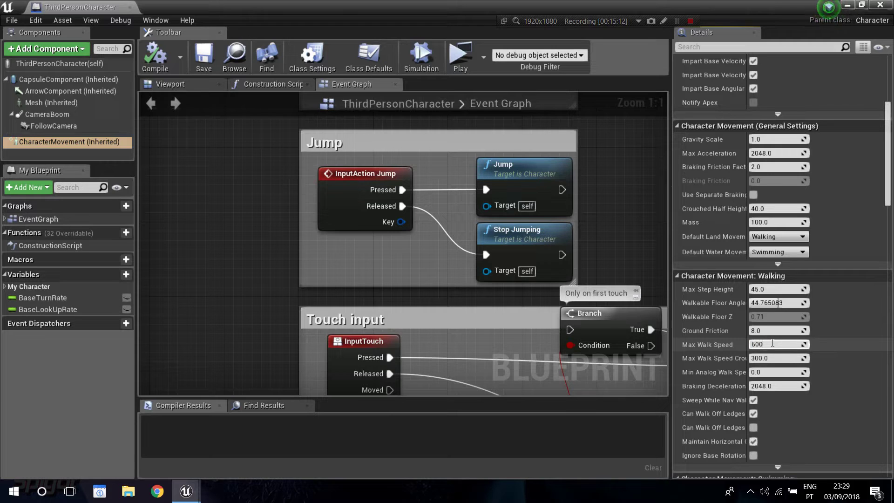
key(Return)
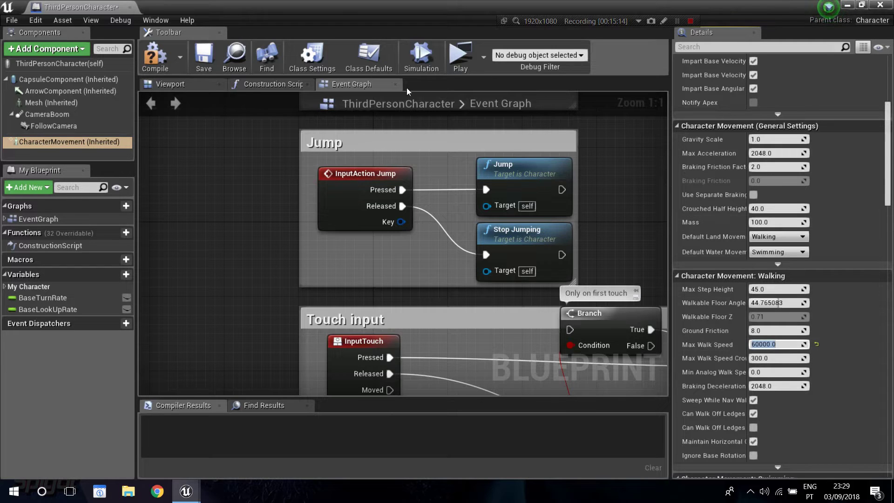
click(155, 56)
click(130, 7)
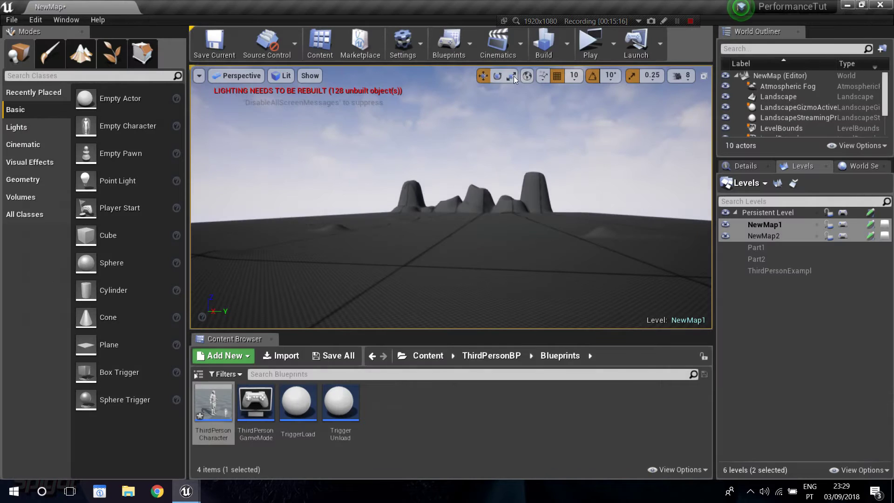
- Start a game preview and run the faster character away from the hills to test the streaming of NewMap2
click(589, 39)
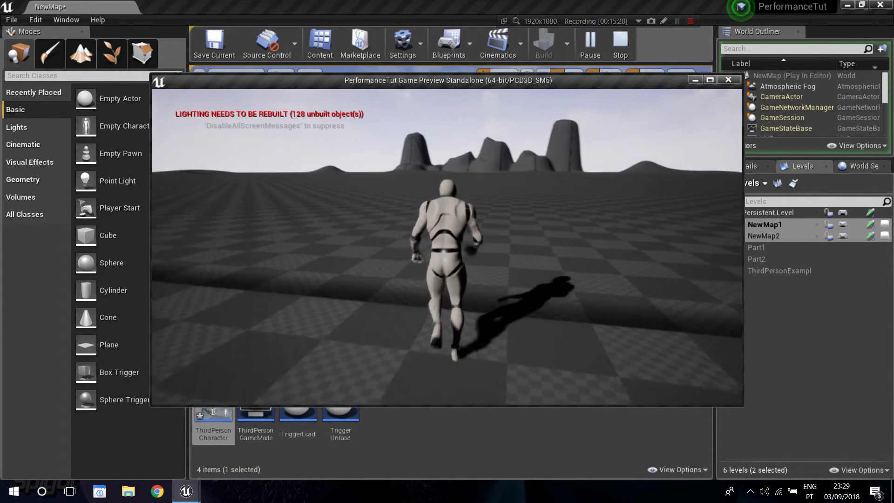
key(w)
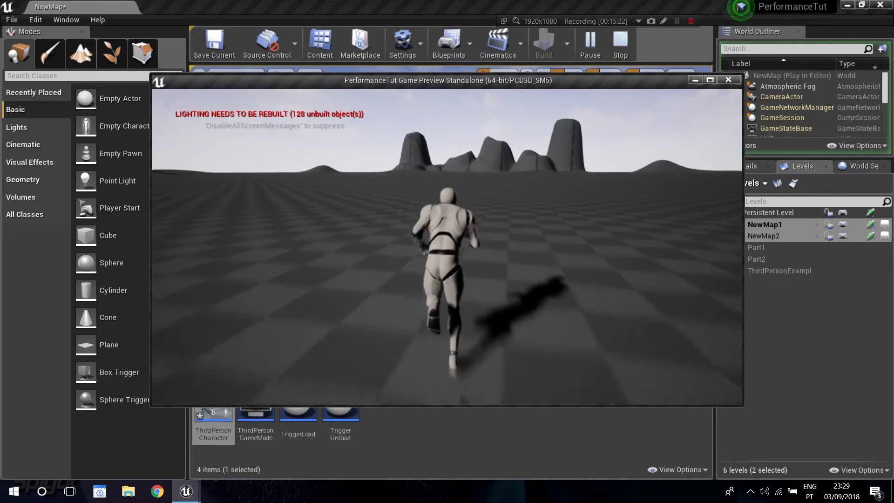
key(a)
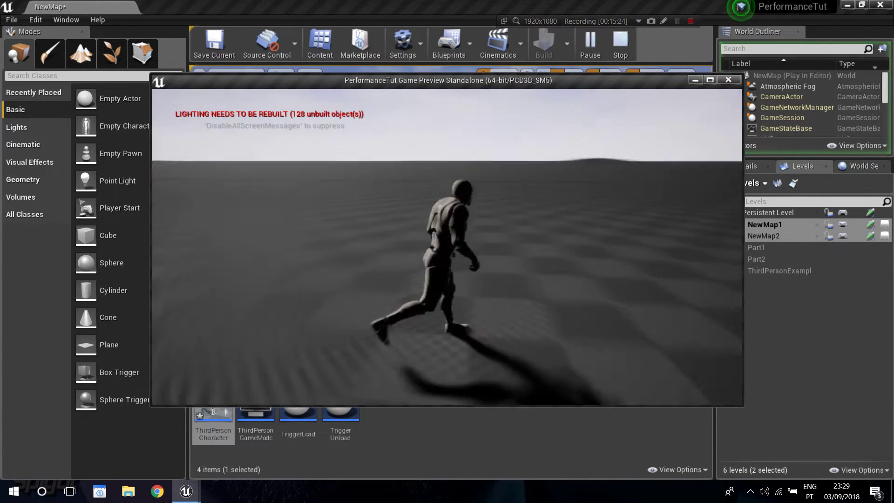
key(a)
key(s)
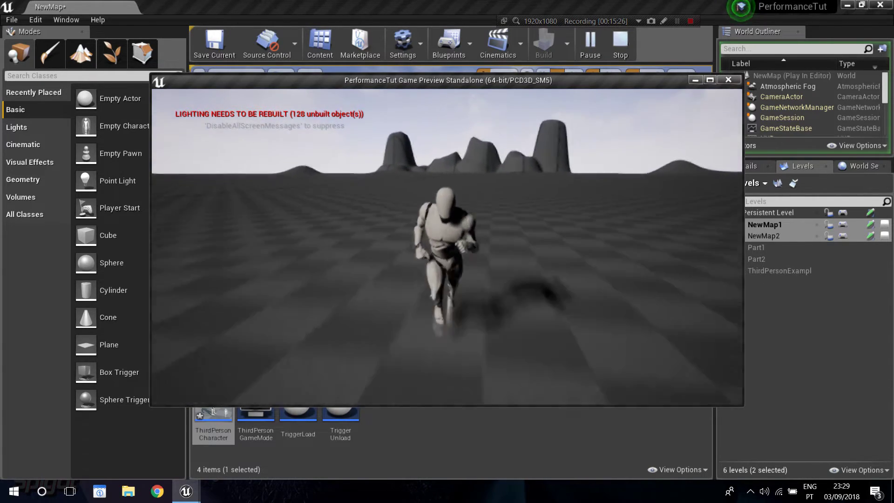
key(a)
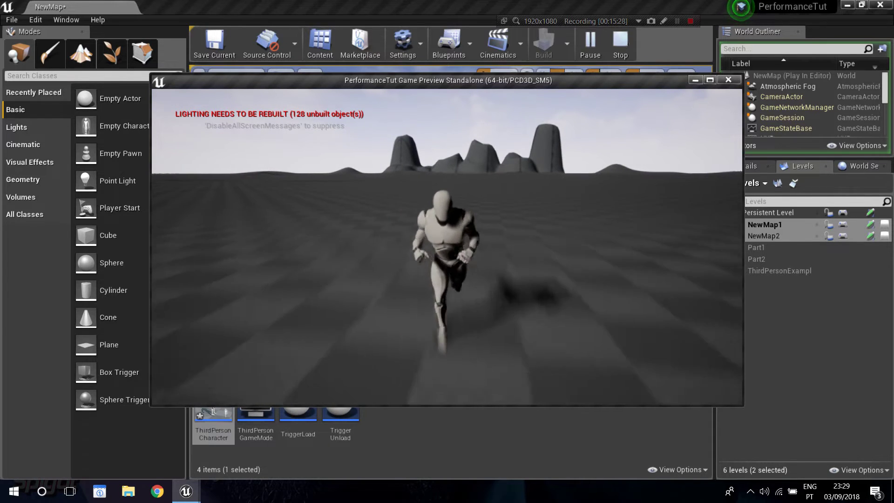
key(a)
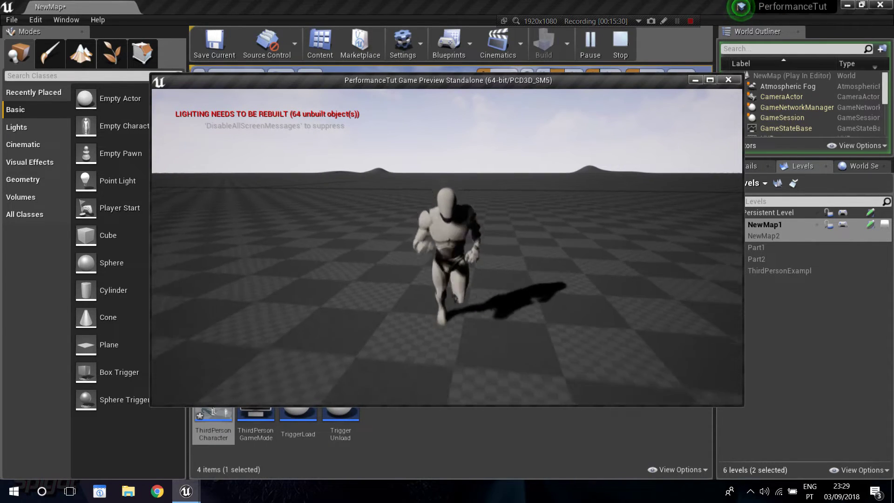
- Move the character back and forth across NewMap2's streaming distance while watching the Levels list
key(a)
key(w)
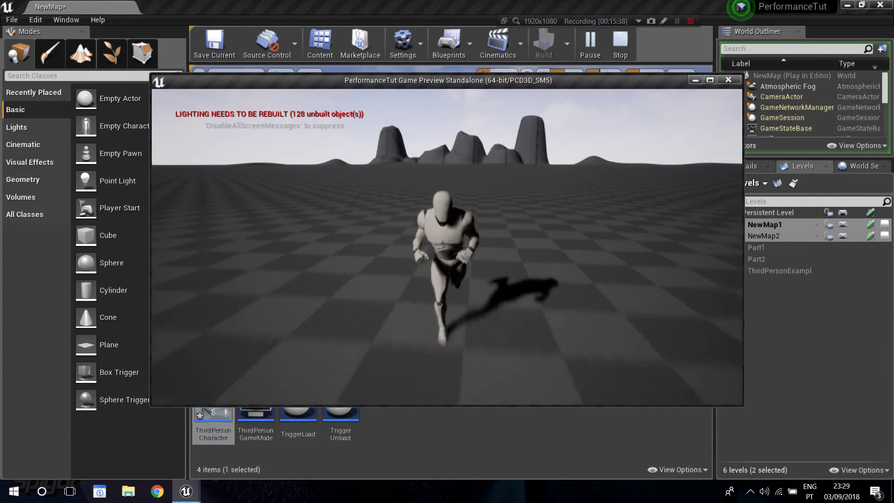
key(s)
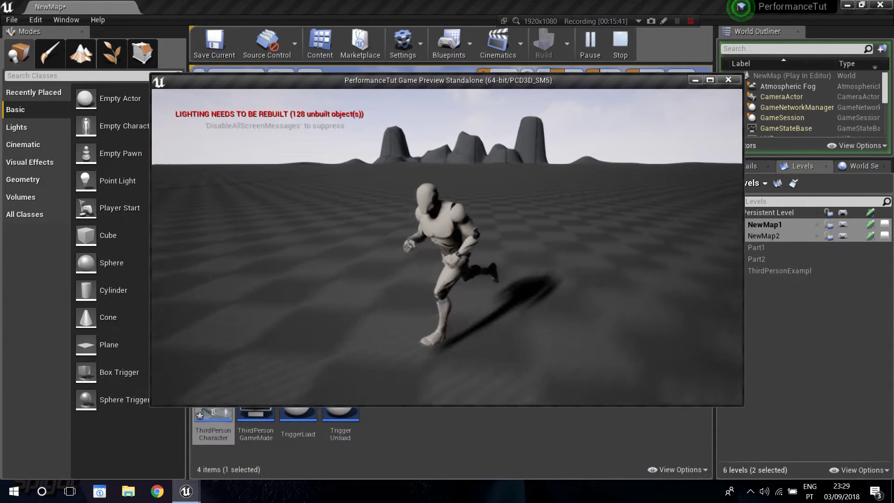
key(w)
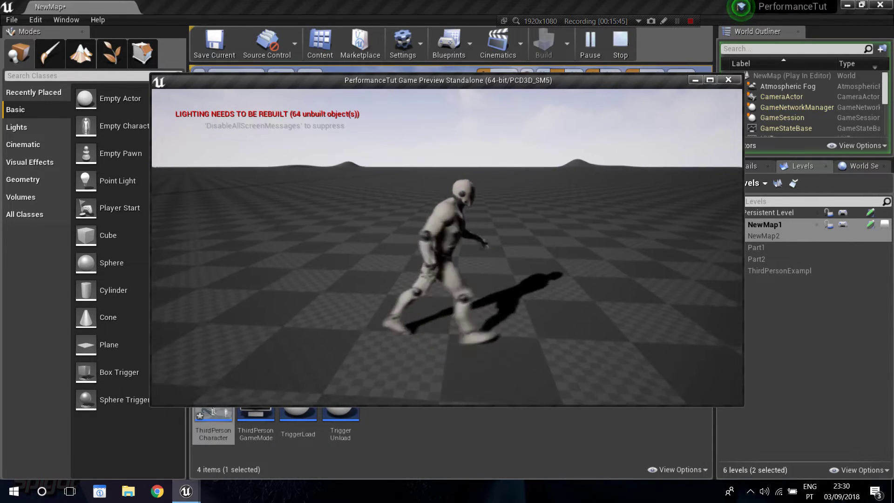
key(s)
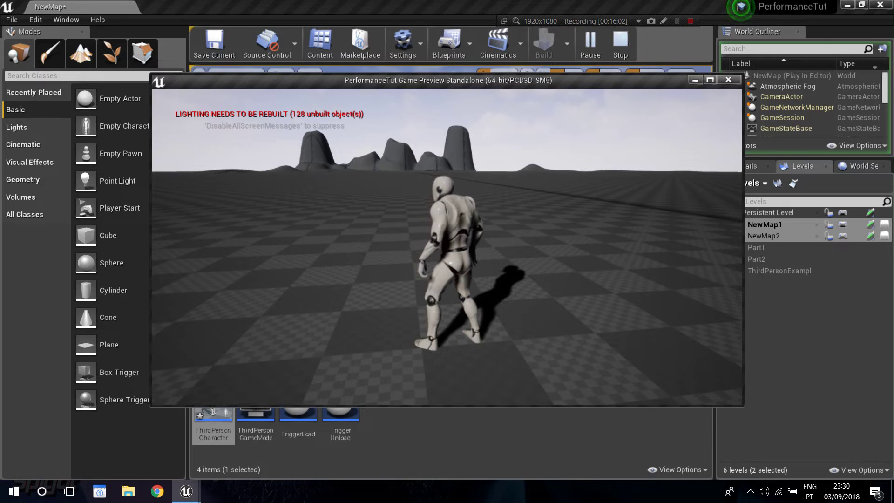
key(w)
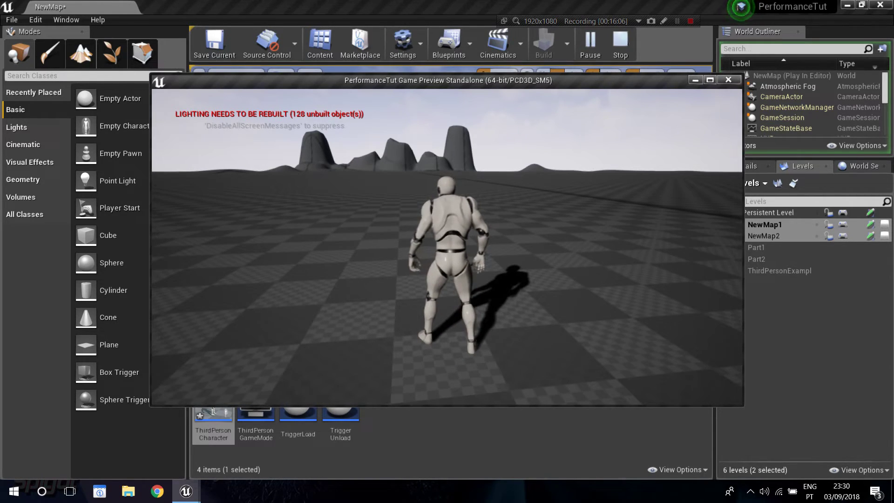
key(w)
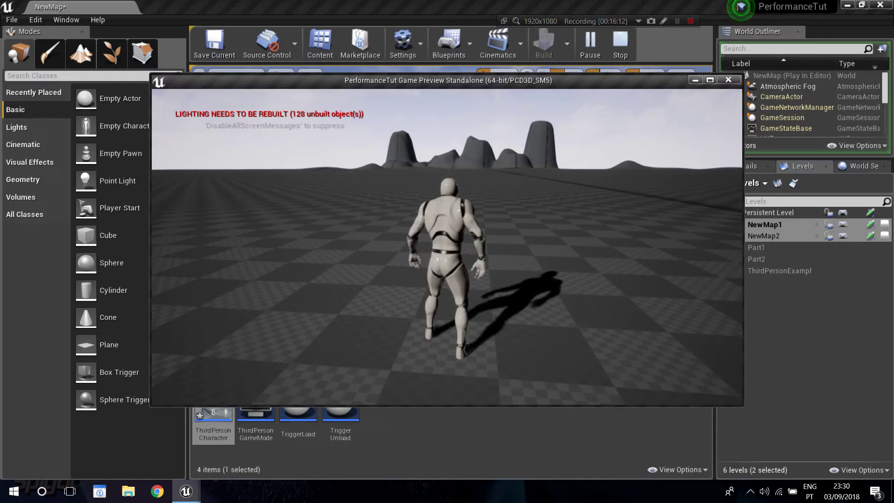
key(w)
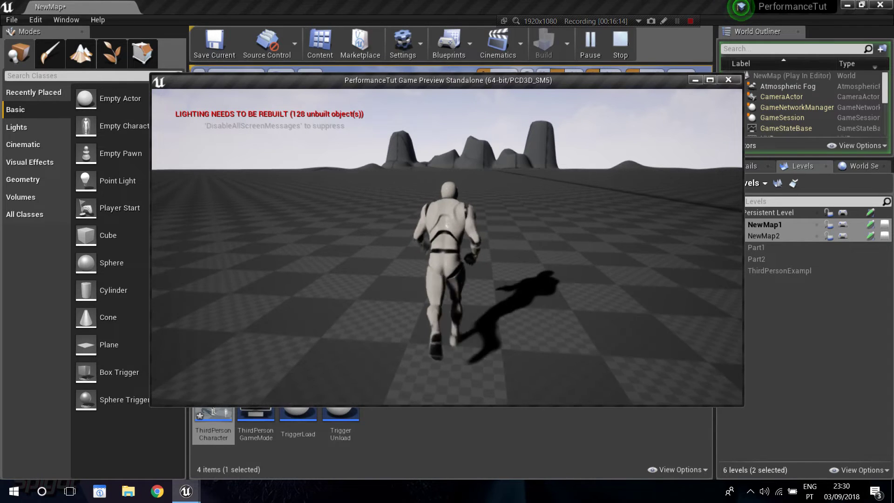
- Run the character across the landscape up to the hills to test the streaming of NewMap1
key(s)
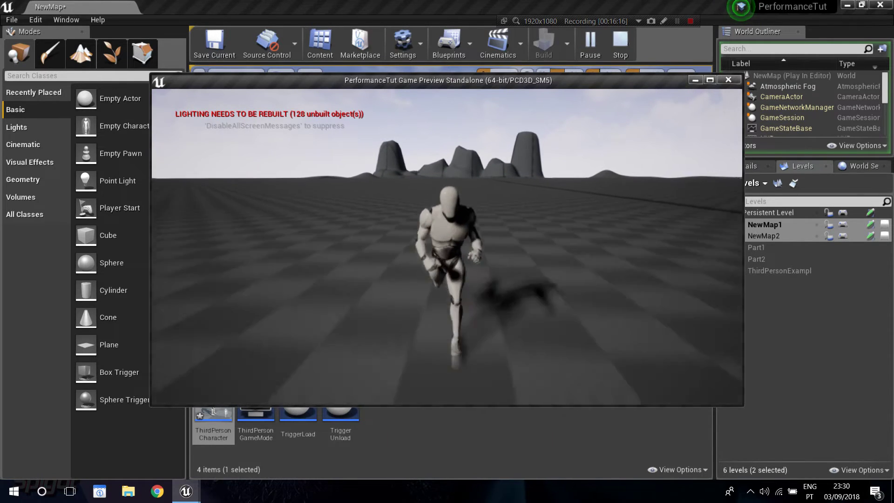
key(w)
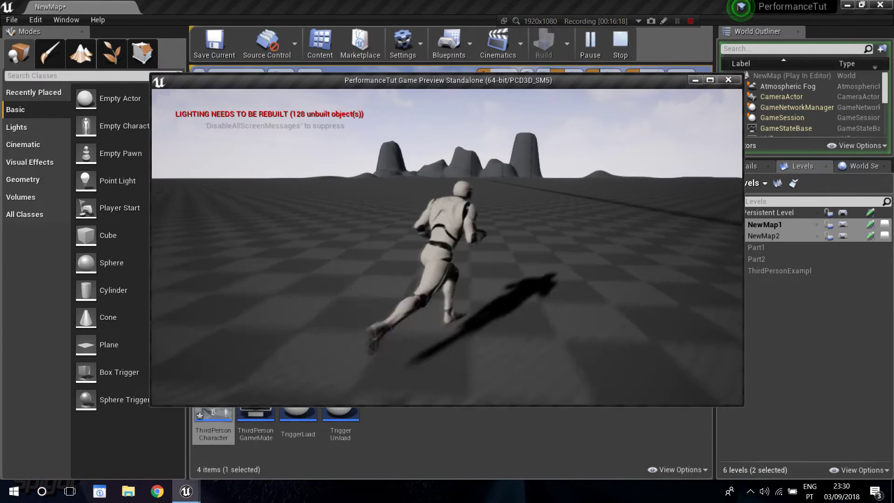
key(s)
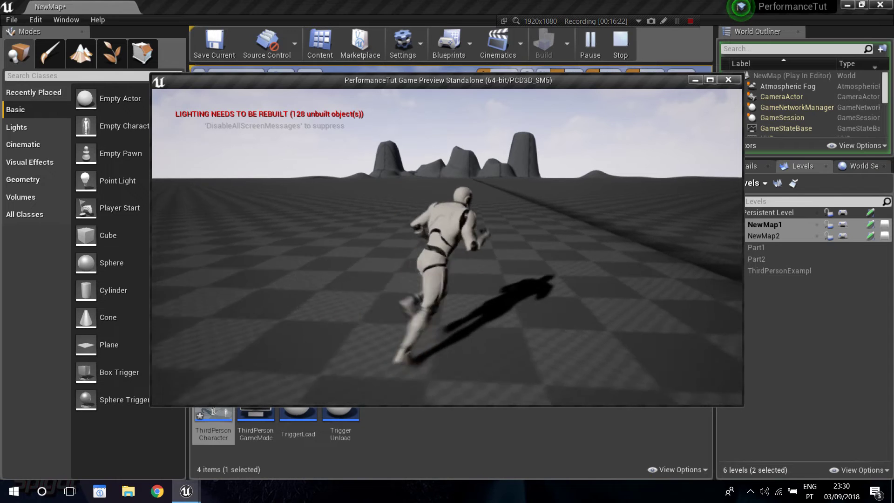
key(d)
key(w)
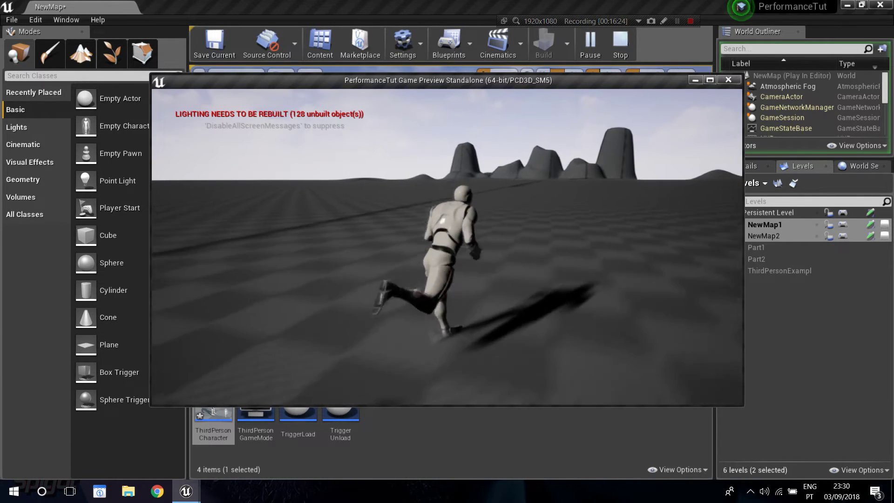
key(w)
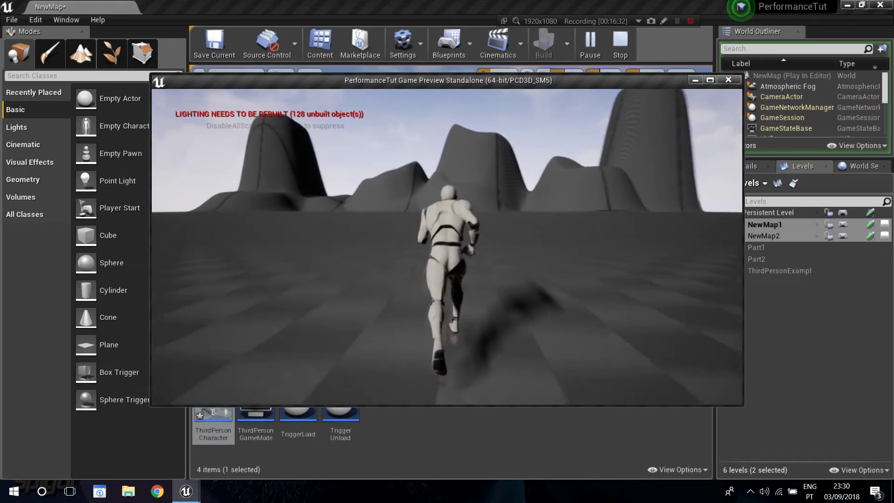
key(d)
key(d)
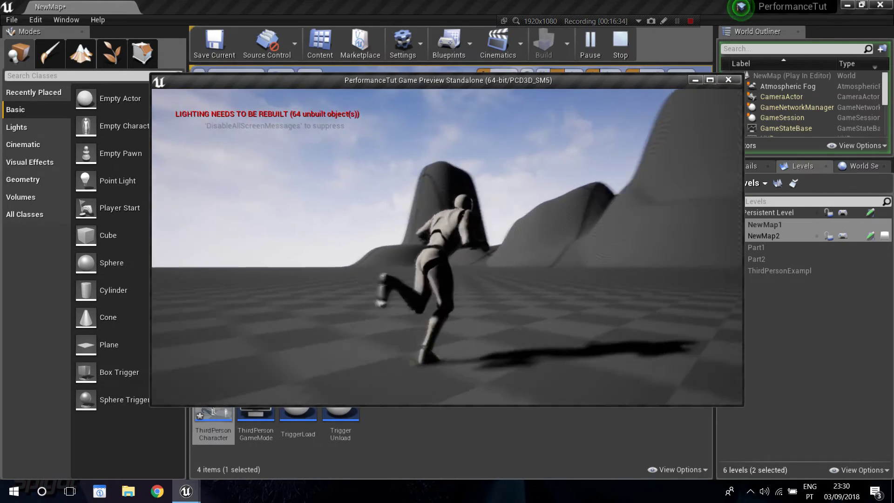
- Run alongside the hills on NewMap2 and jump with the character in the preview
key(space)
key(d)
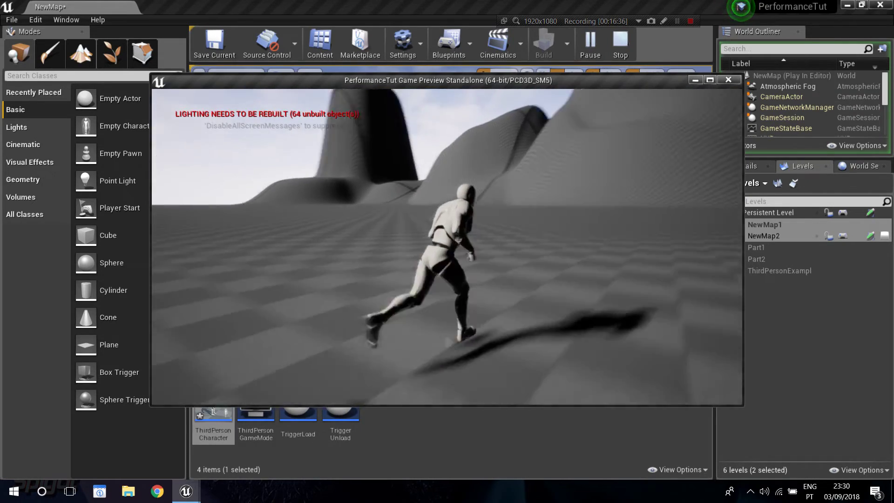
key(d)
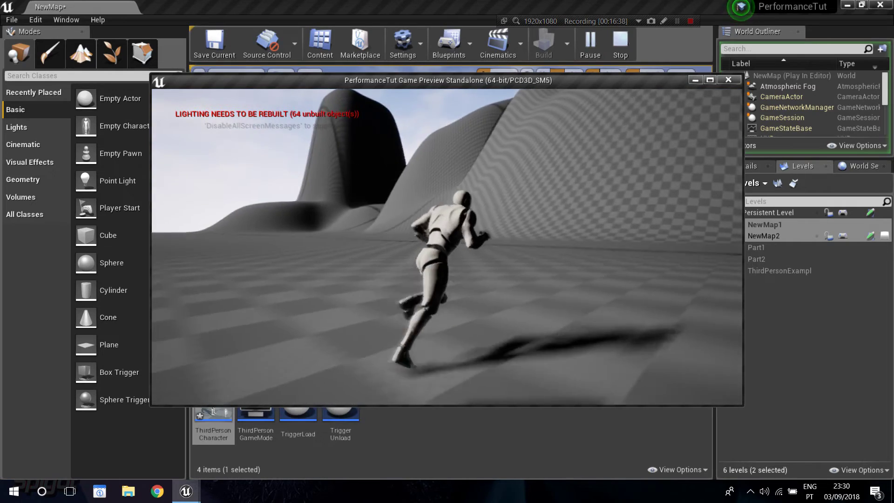
key(space)
key(space)
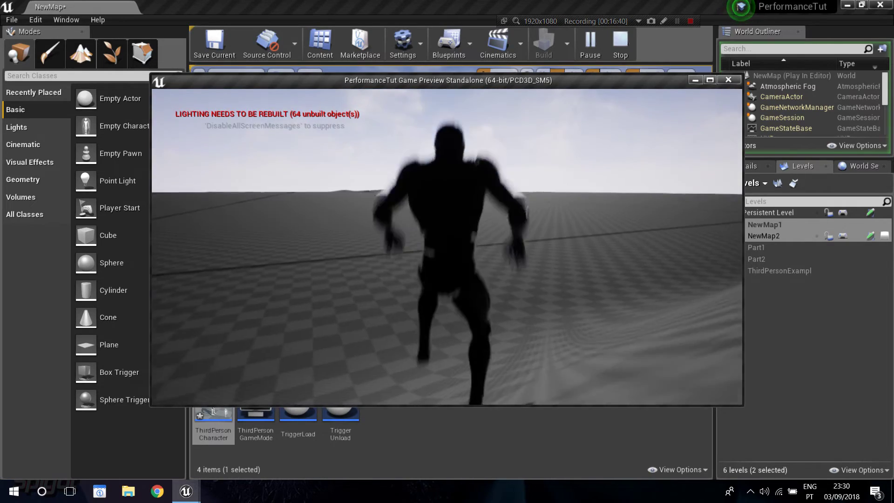
- Run the character through the third-person example arena and back onto the landscape, and end the game preview
key(a)
key(w)
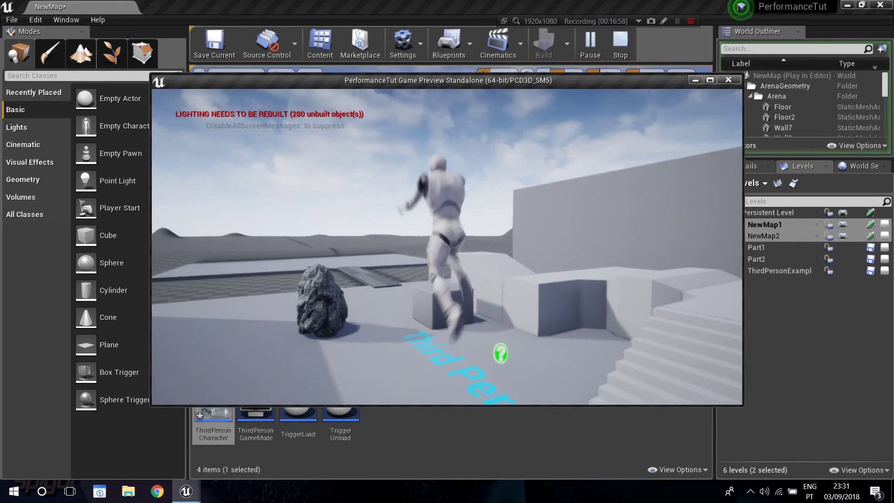
key(a)
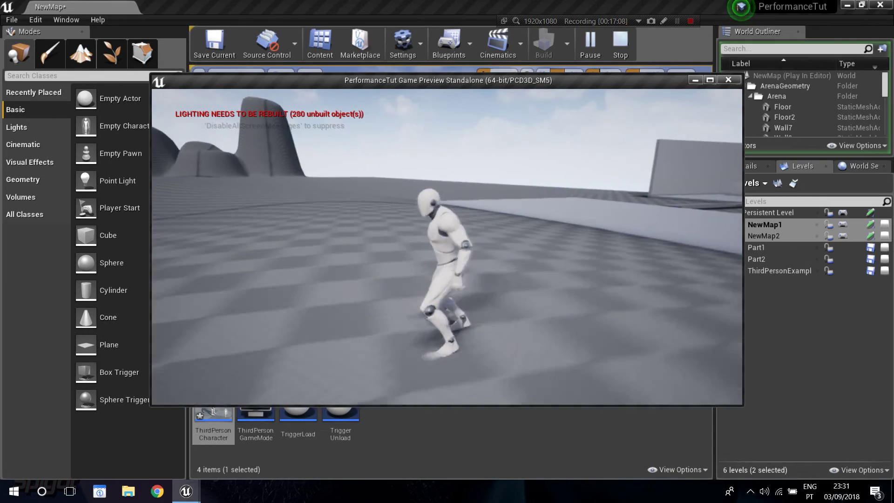
key(w)
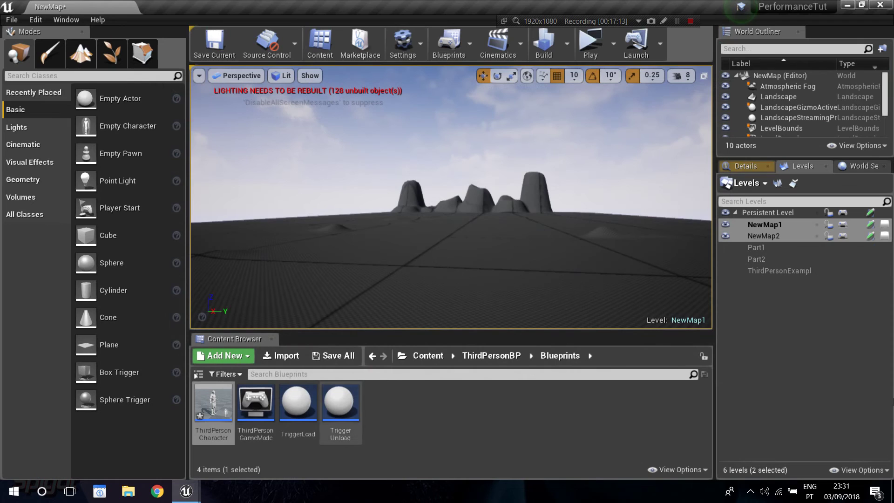
key(Escape)
click(780, 238)
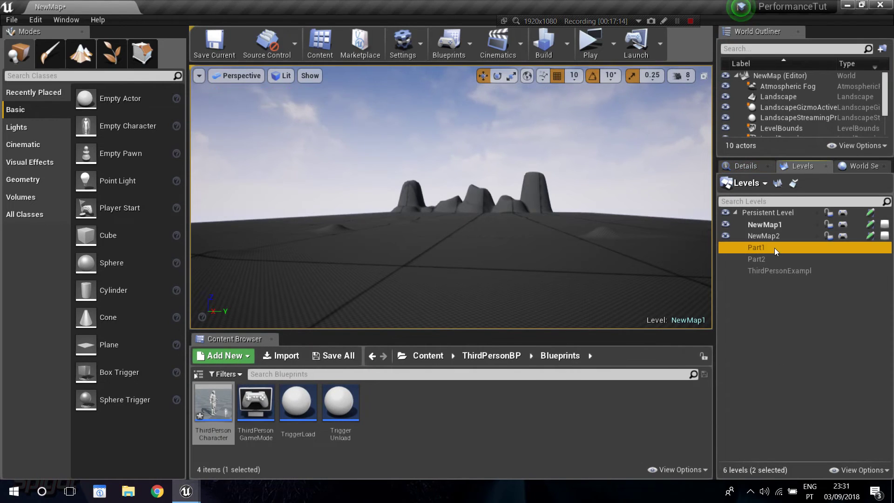
click(769, 260)
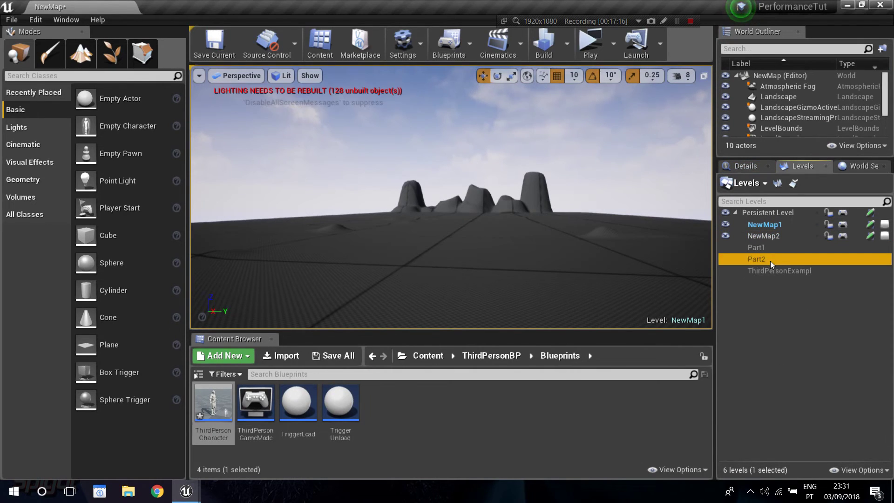
click(468, 228)
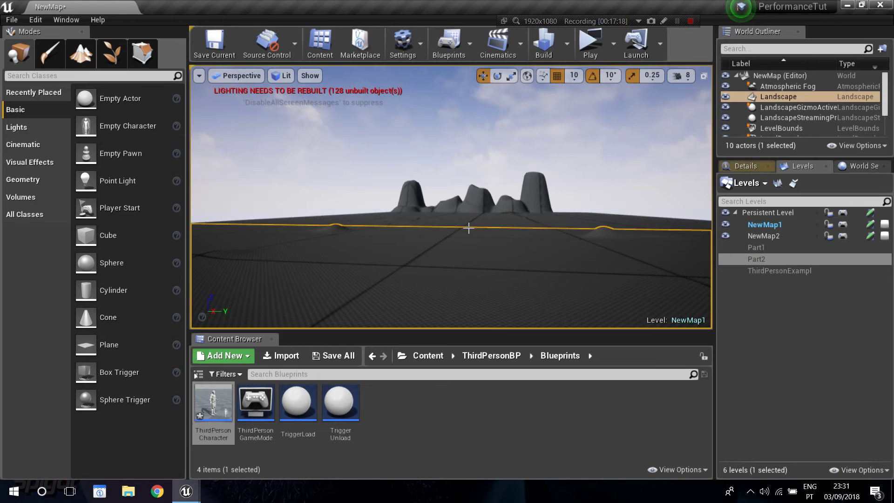
key(Escape)
mouse_move(468, 228)
right_down()
mouse_move(443, 277)
mouse_move(469, 225)
right_up()
right_click(756, 248)
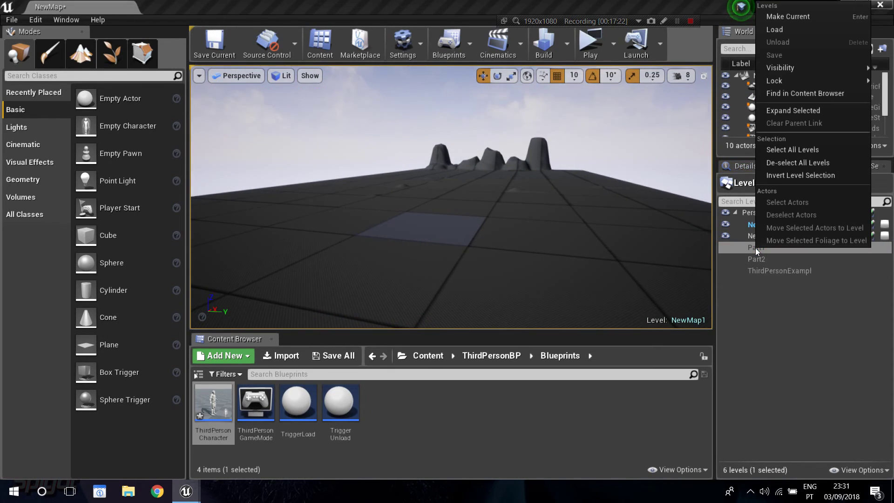
click(759, 308)
right_drag(603, 228, 603, 228)
right_drag(469, 225, 469, 225)
- Bring up the World Composition view and examine the Add Adjacent Landscape Level directions available for the NewMap2 tile
mouse_move(186, 491)
click(295, 417)
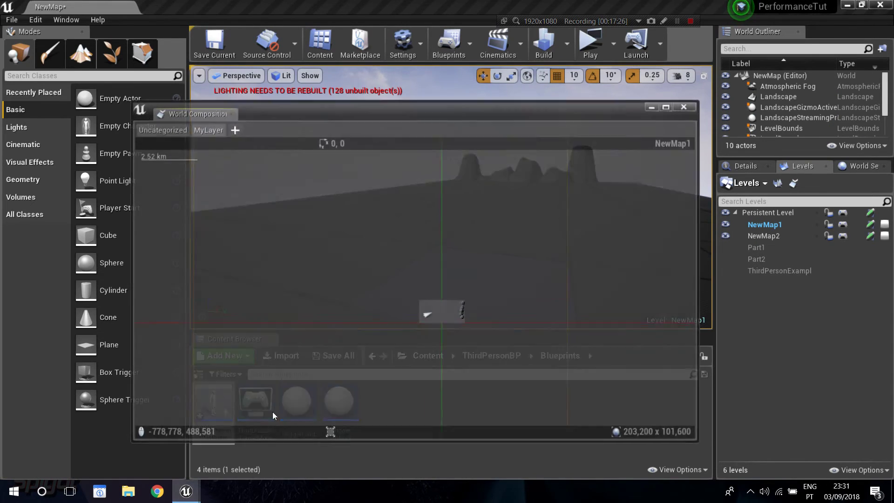
scroll(461, 307, up, 1)
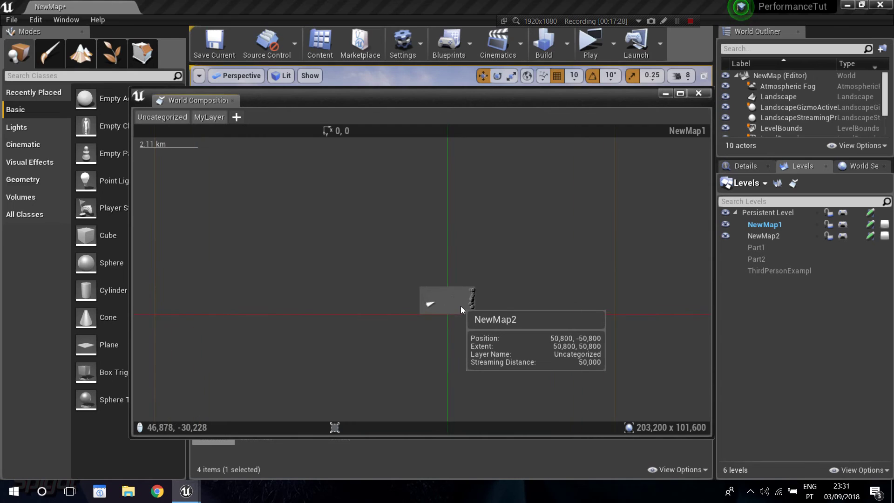
scroll(461, 308, up, 2)
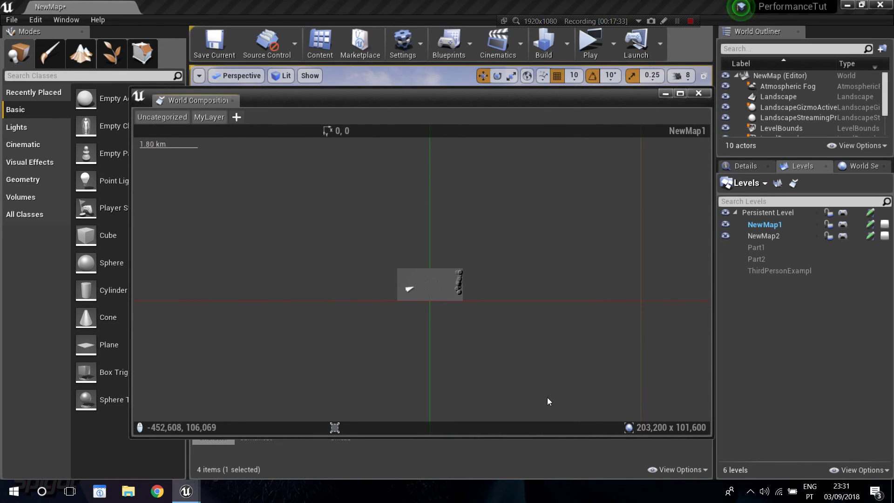
scroll(471, 336, up, 2)
scroll(471, 272, up, 1)
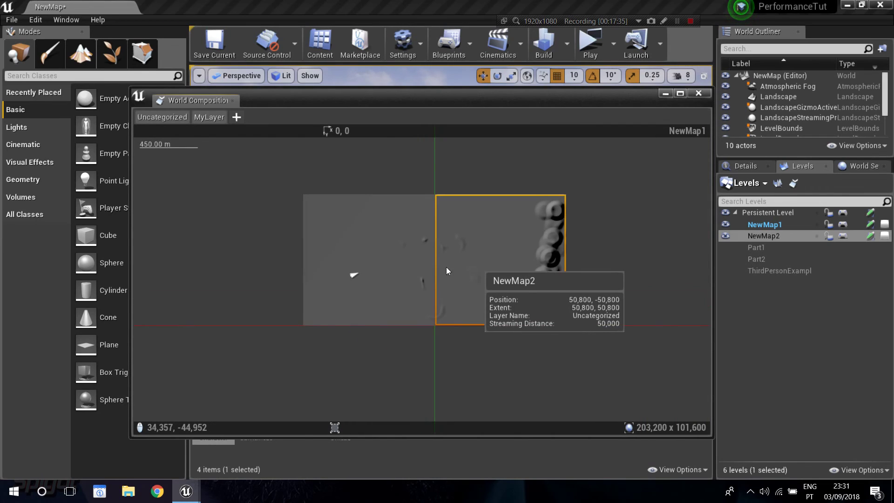
right_click(477, 258)
mouse_move(516, 225)
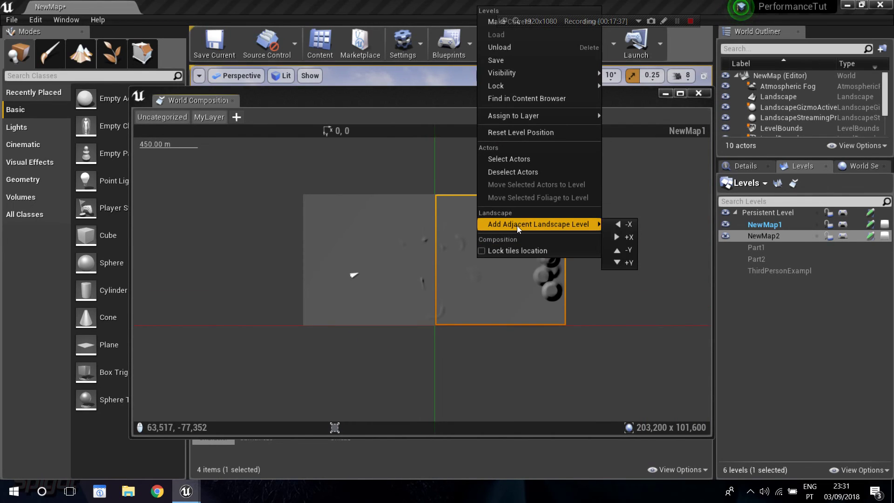
click(578, 339)
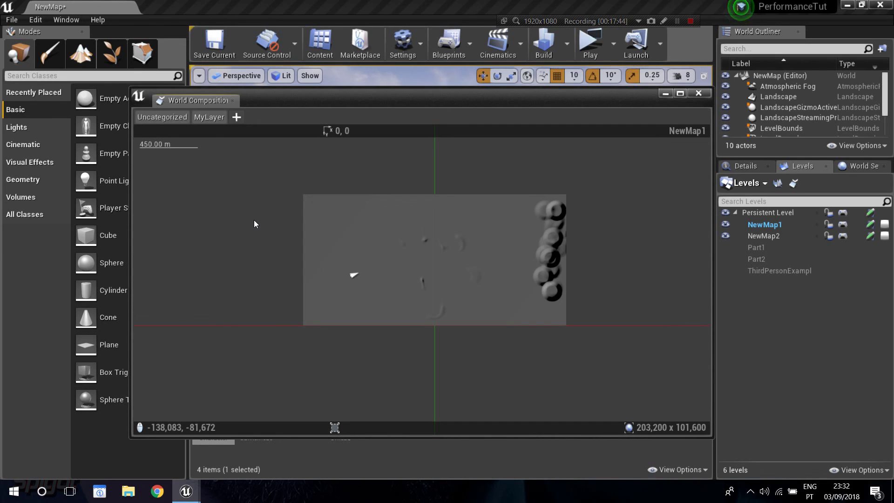
- Close the World Composition view and save the current level
scroll(253, 219, down, 2)
right_drag(219, 232, 272, 245)
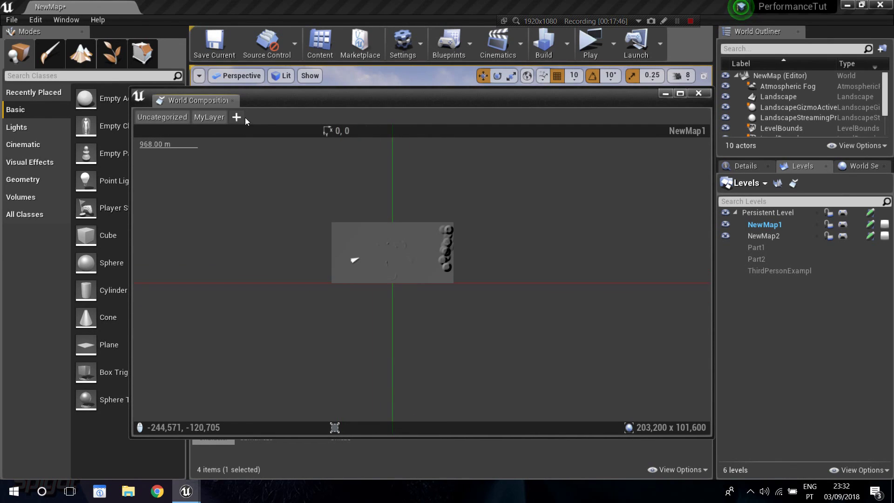
click(231, 100)
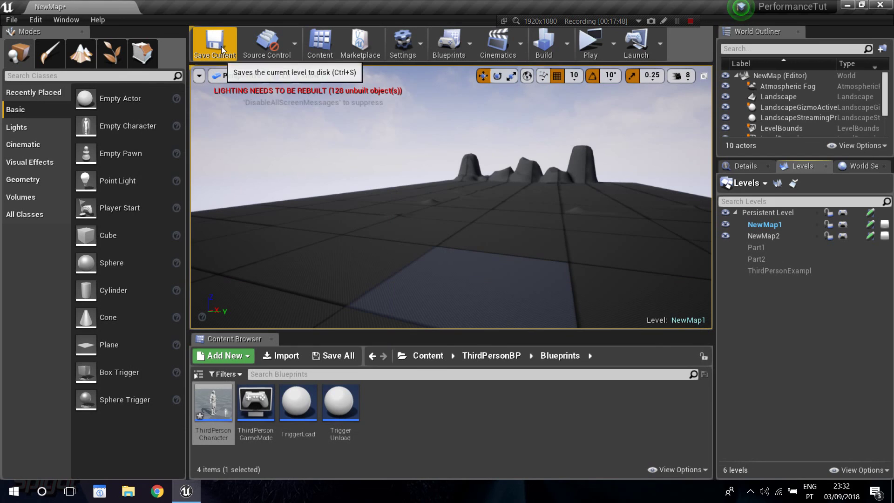
click(217, 41)
mouse_move(425, 183)
right_down()
mouse_move(427, 233)
mouse_move(427, 181)
right_up()
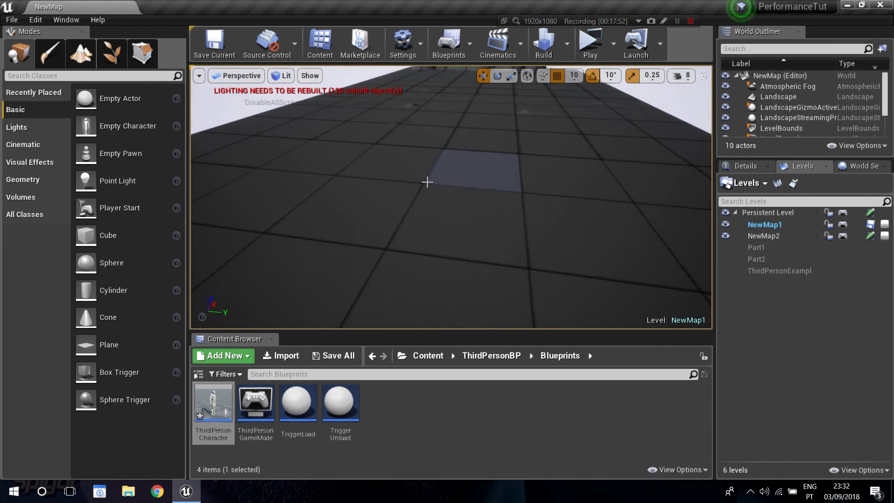